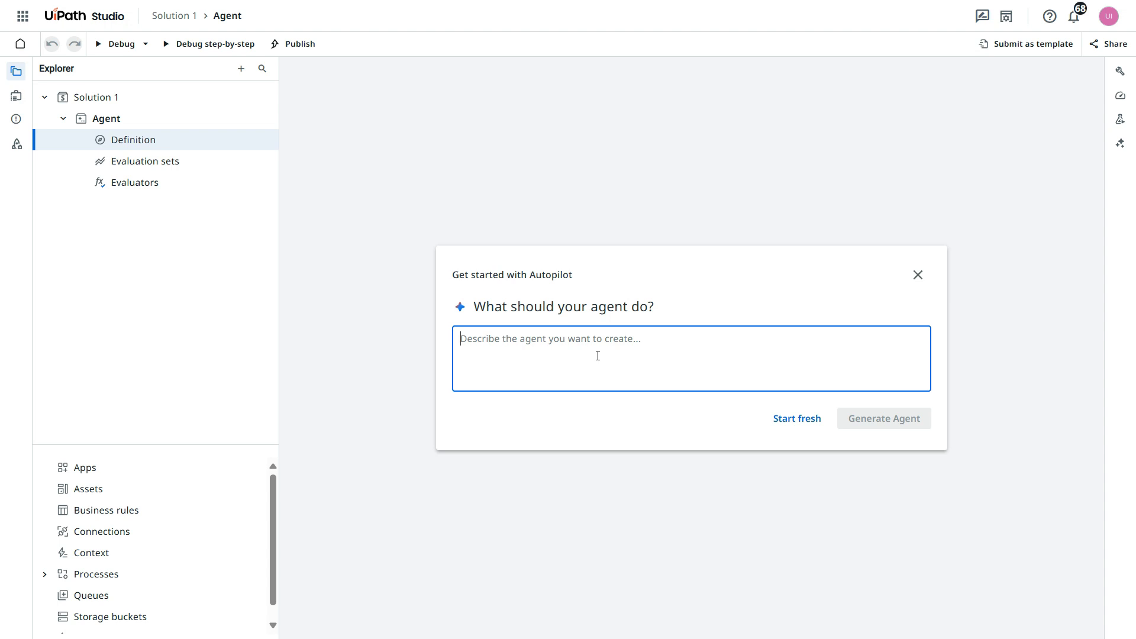
Generate an agent from the description "Build an Invoice Data Extraction Agent that takes input from raw invoice text, analyze and extract data.".
left_click(597, 355)
type("Build n")
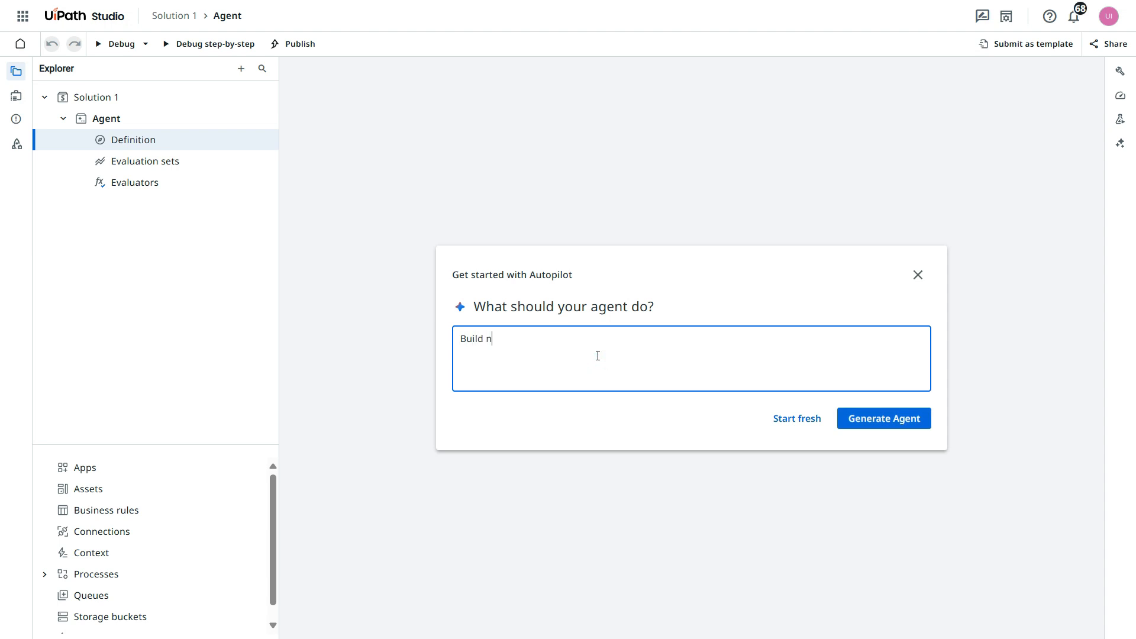
key("BackSpace")
type("an Invoice Data Extraction Agent")
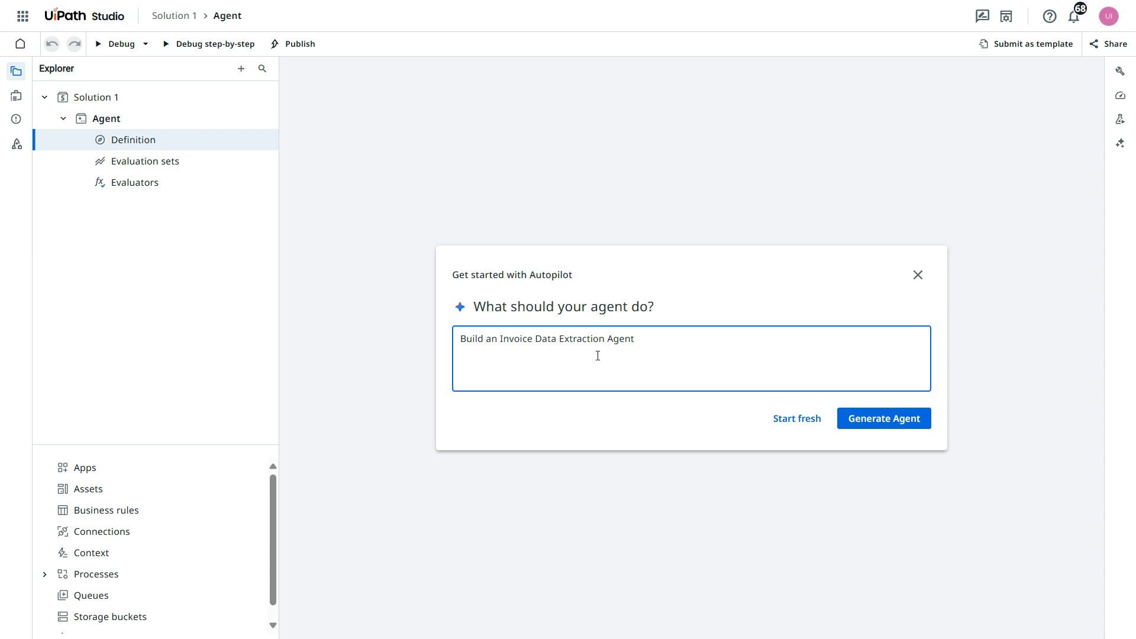
type("that takes input from raw invoic")
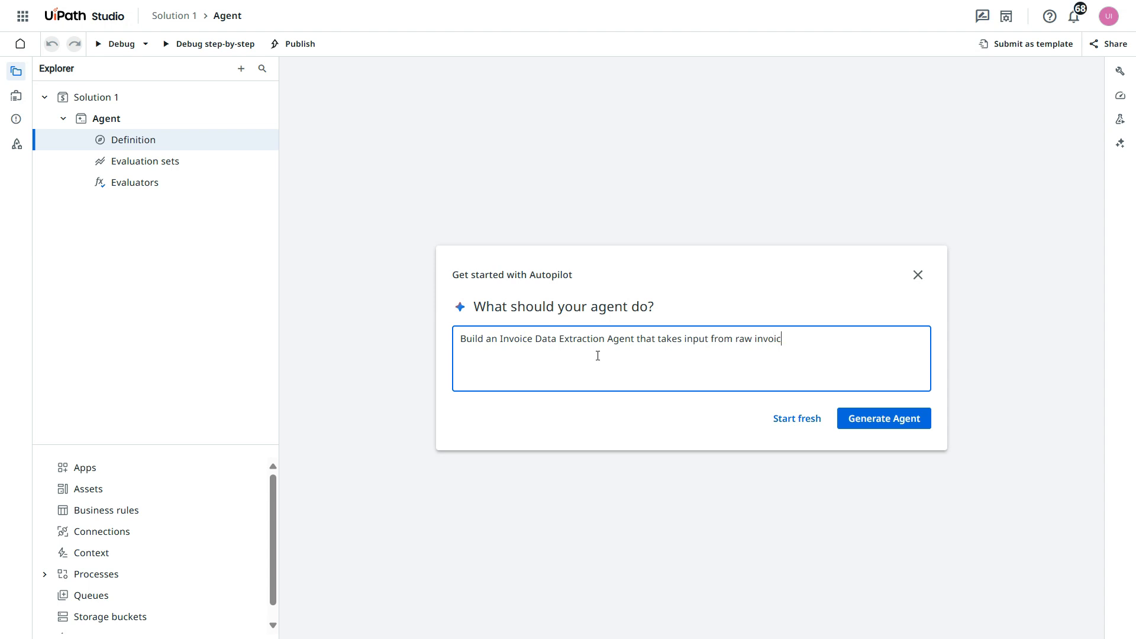
type("e text, analyze and extract following")
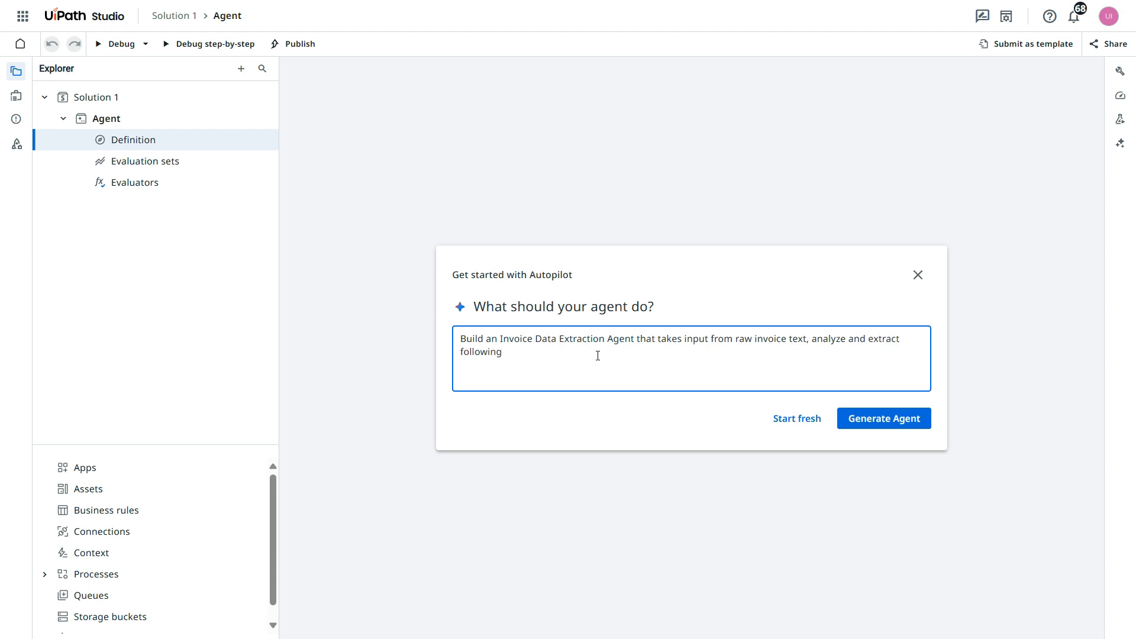
key("BackSpace")
key("BackSpace")
key("BackSpace")
key("BackSpace")
key("BackSpace")
key("BackSpace")
key("BackSpace")
key("BackSpace")
key("BackSpace")
type("data in sr")
key("BackSpace")
key("BackSpace")
key("BackSpace")
key("BackSpace")
key("BackSpace")
type(".")
left_click(892, 426)
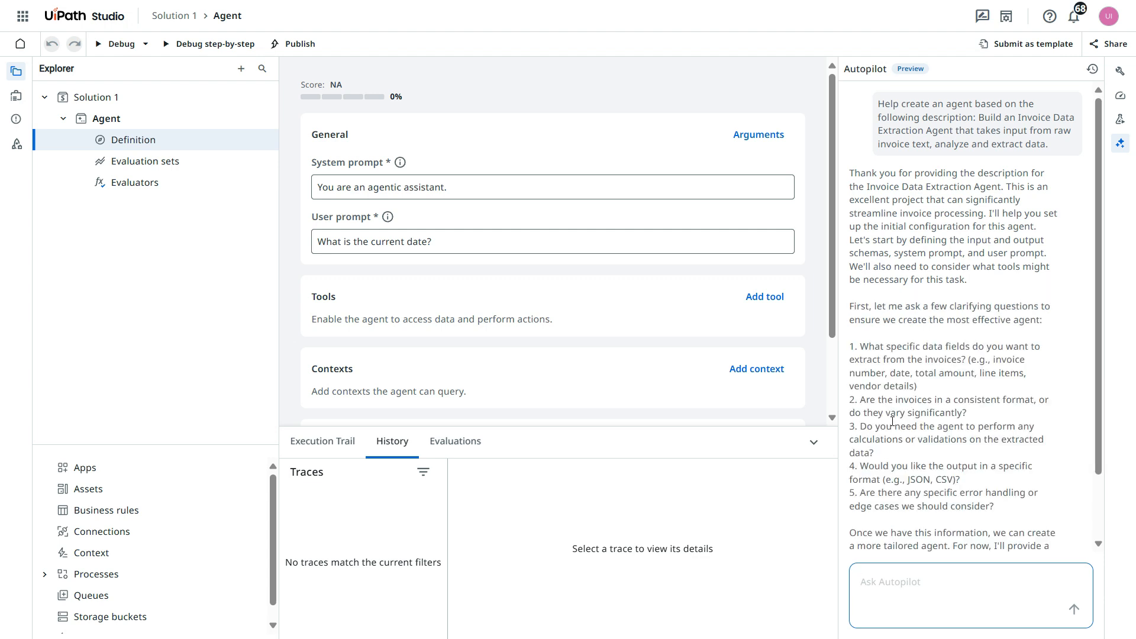
Examine Autopilot's clarifying questions and its suggestions for the system prompt, user prompt, arguments and tools.
left_click(1121, 148)
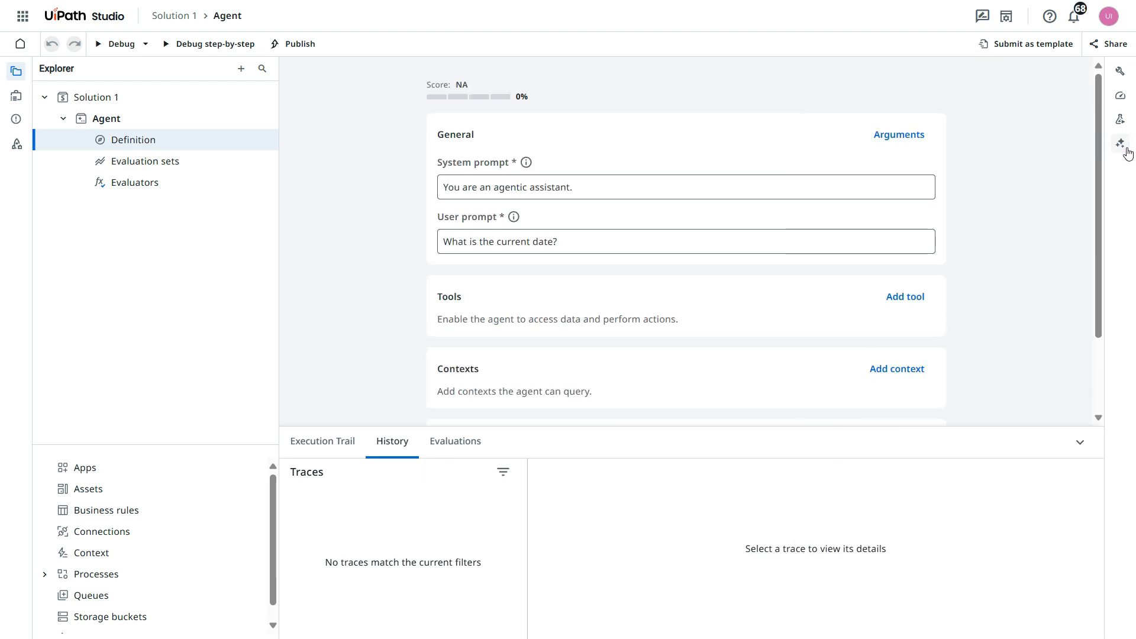
left_click(1121, 144)
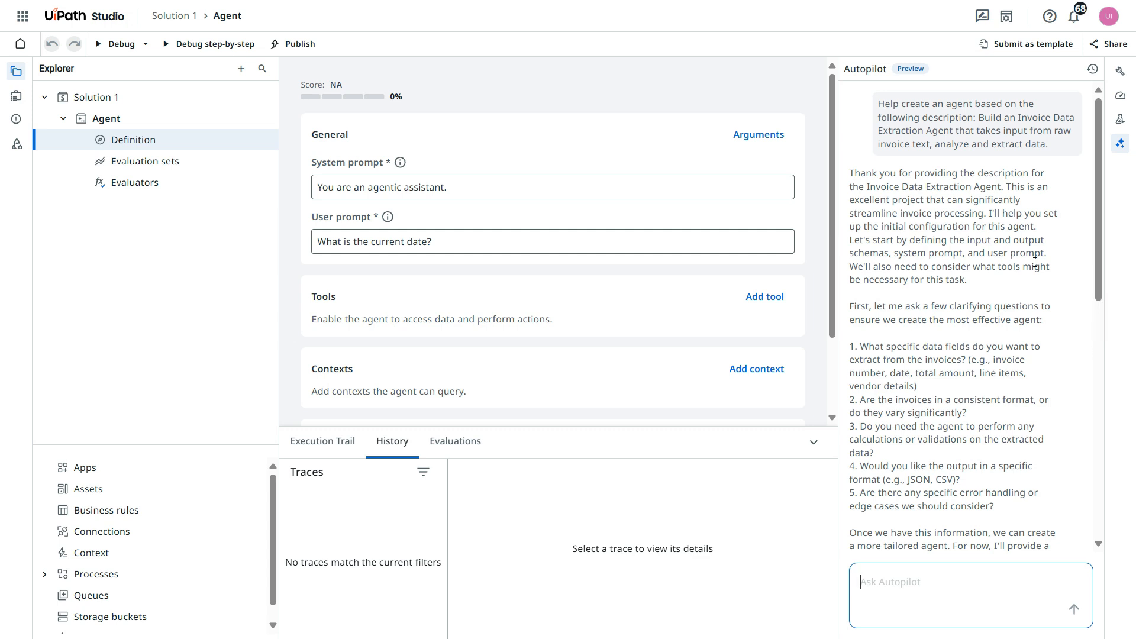
left_click_drag(1098, 278, 1101, 348)
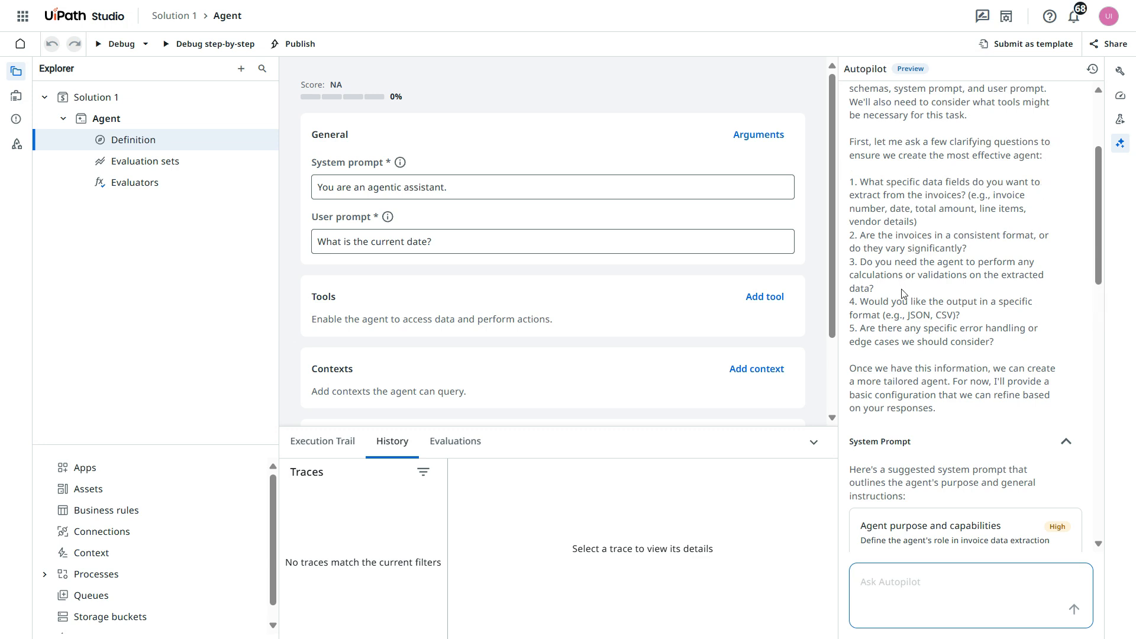
left_click(963, 596)
scroll(868, 178, "down", 1)
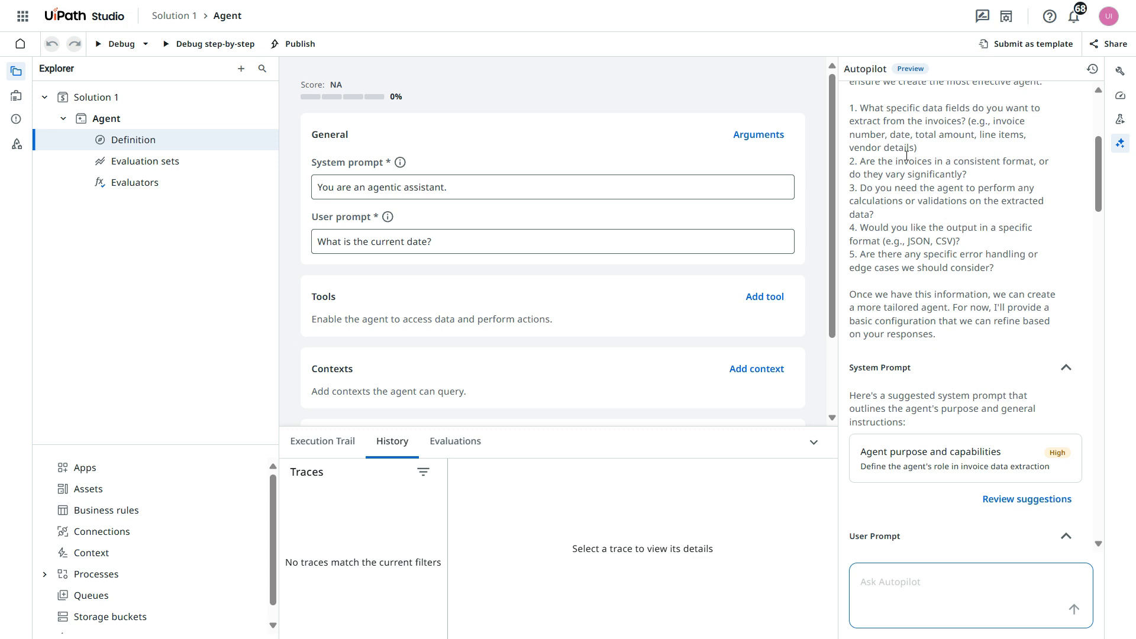
scroll(941, 236, "down", 1)
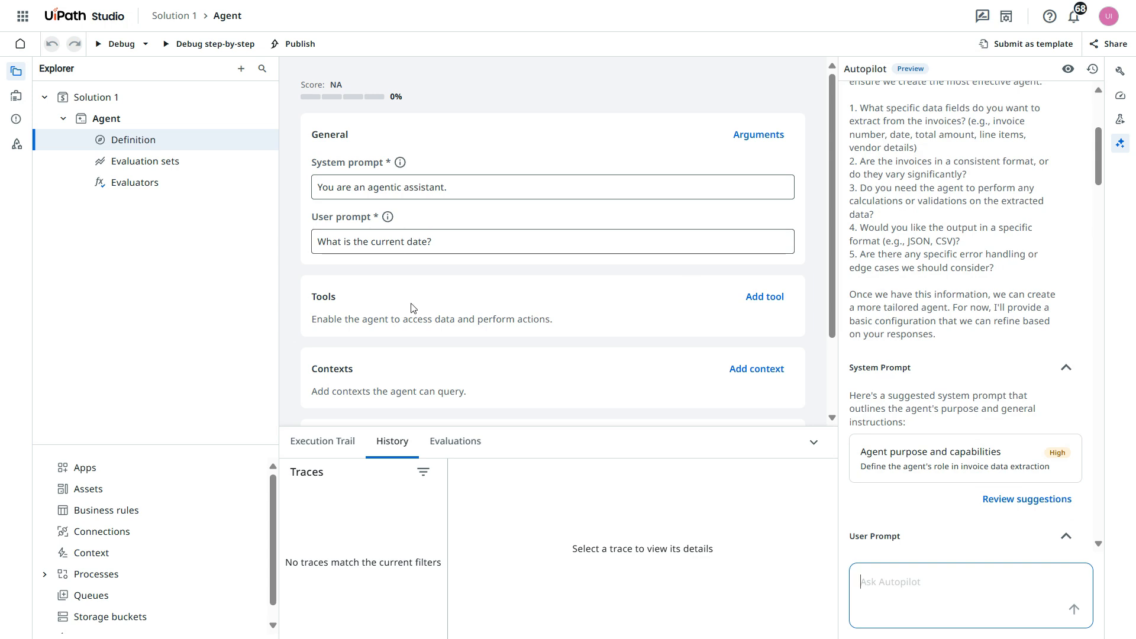
scroll(975, 250, "down", 1)
scroll(967, 376, "down", 2)
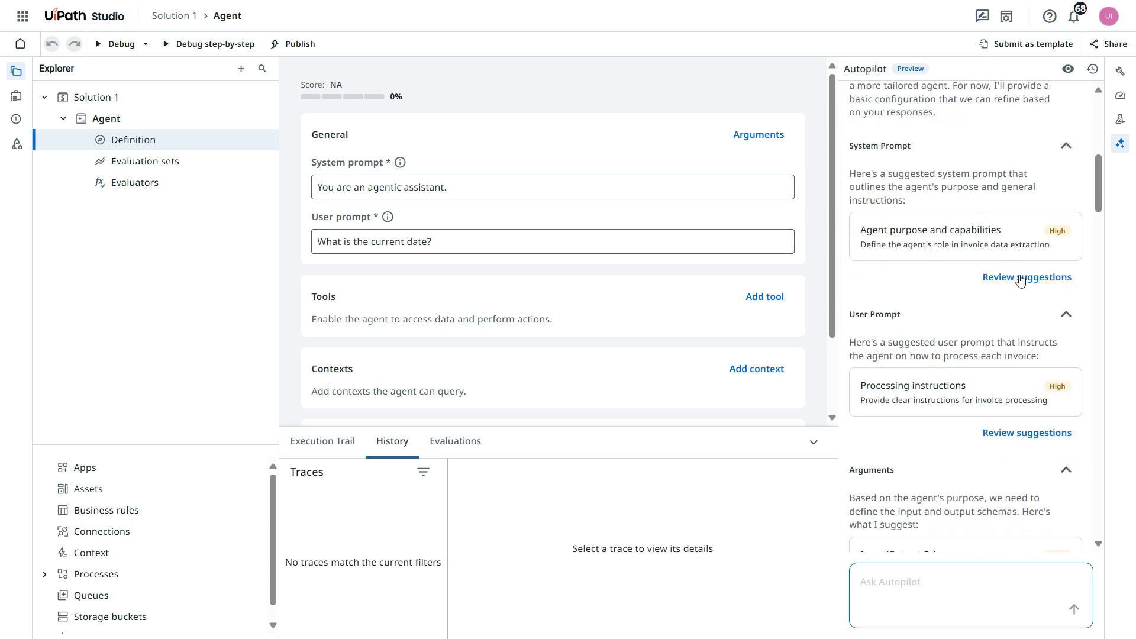
scroll(1022, 331, "down", 3)
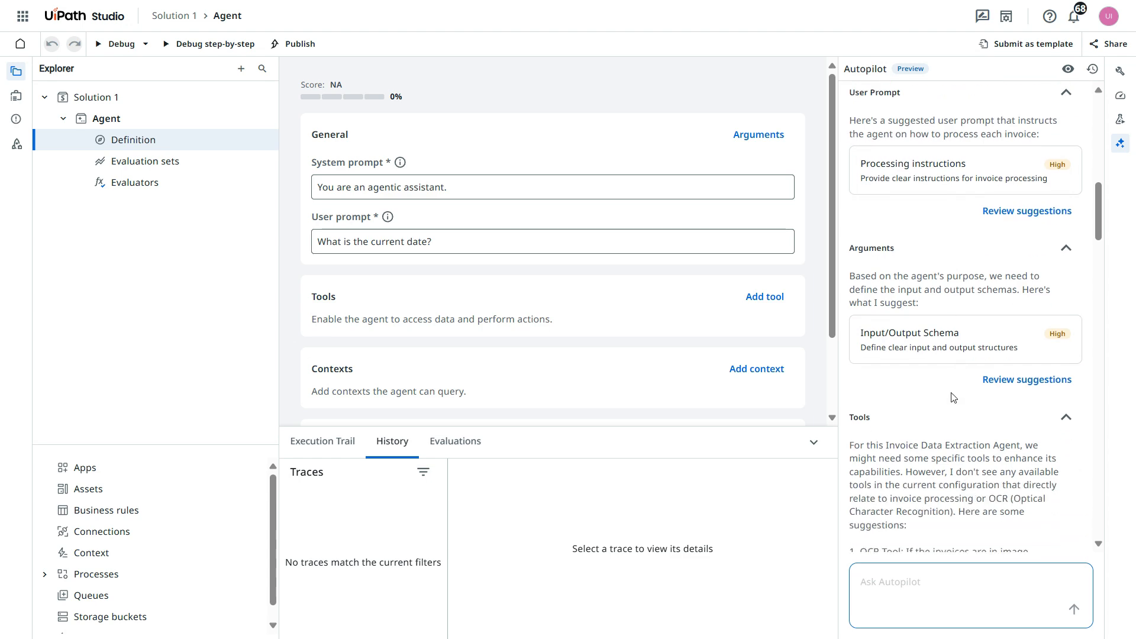
scroll(954, 379, "down", 2)
scroll(948, 298, "down", 5)
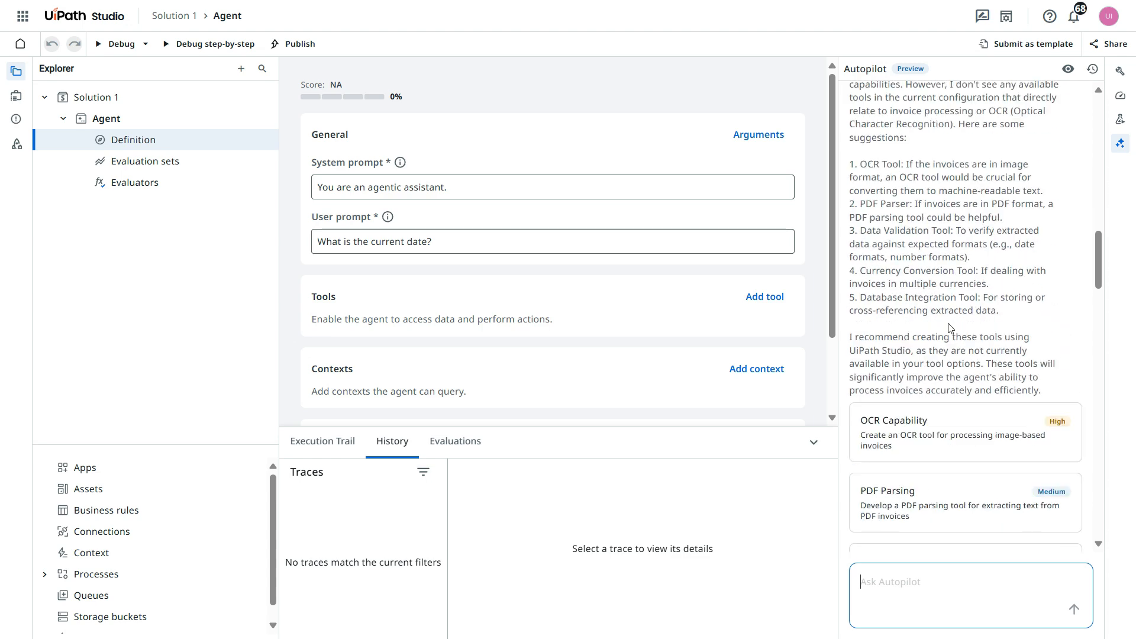
scroll(986, 373, "up", 6)
scroll(986, 374, "up", 3)
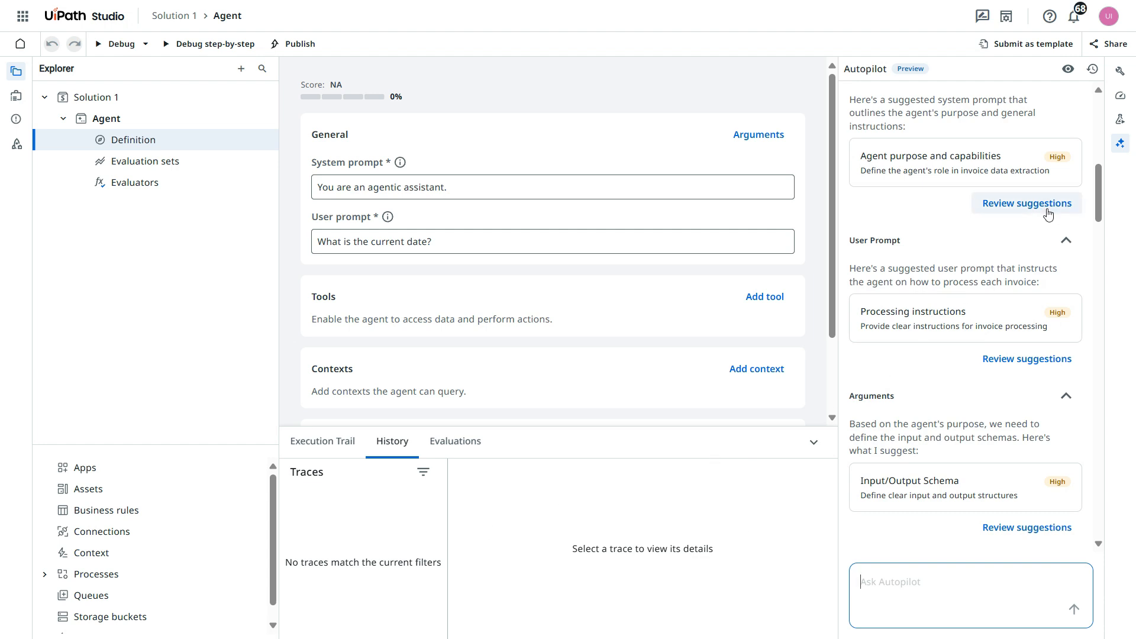
scroll(1046, 213, "up", 1)
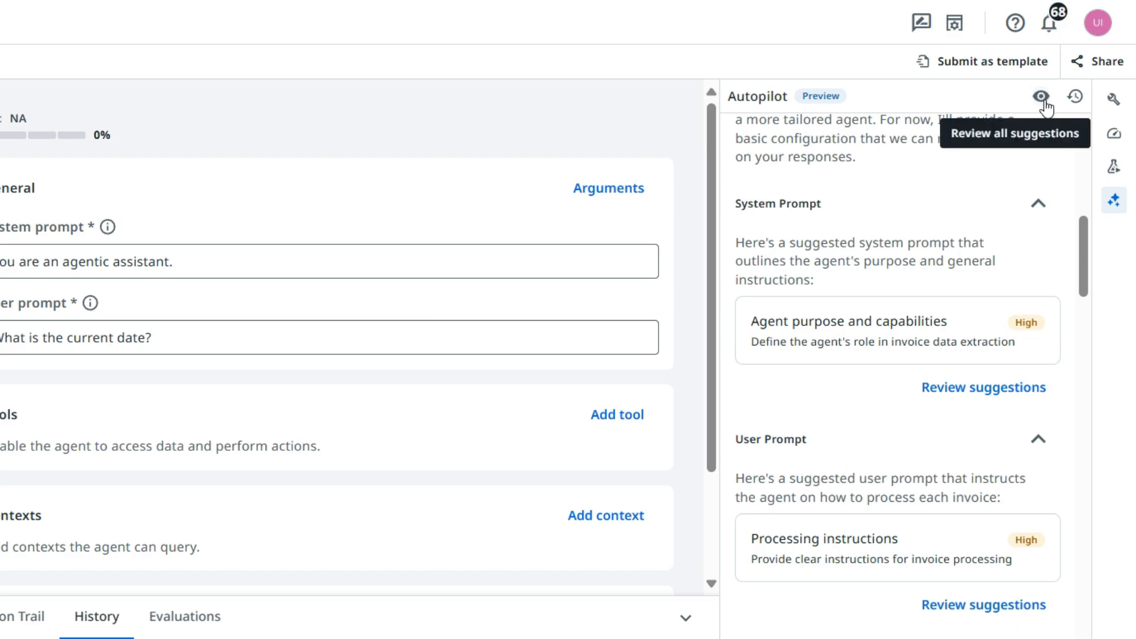
Preview all Autopilot suggestions in the agent definition and review the proposed prompts and output arguments.
left_click(1042, 98)
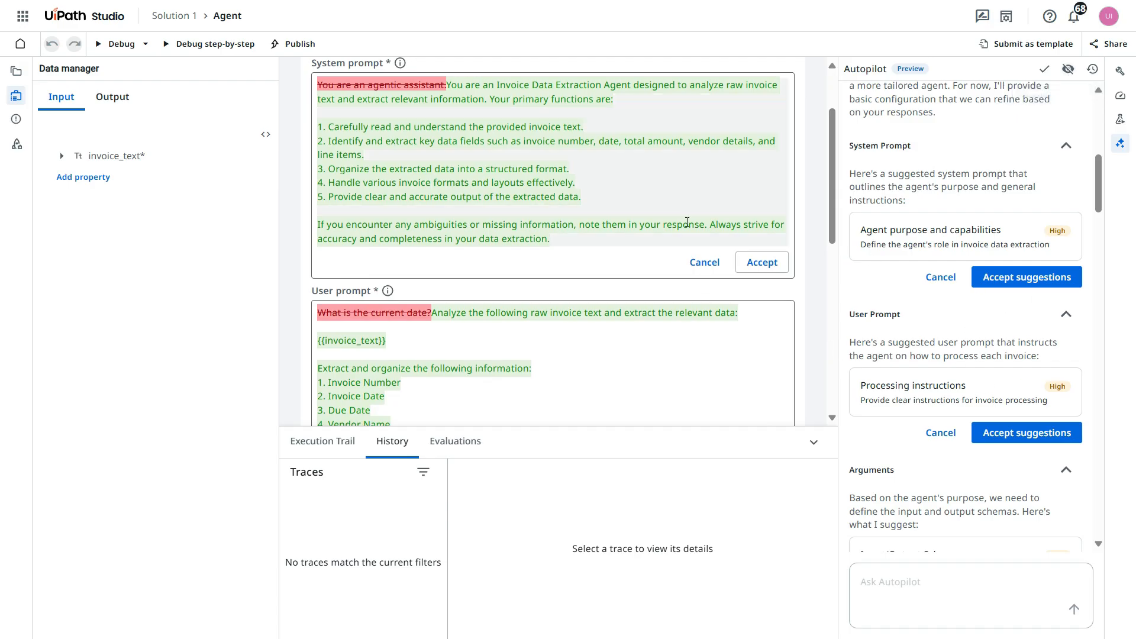
scroll(332, 174, "up", 2)
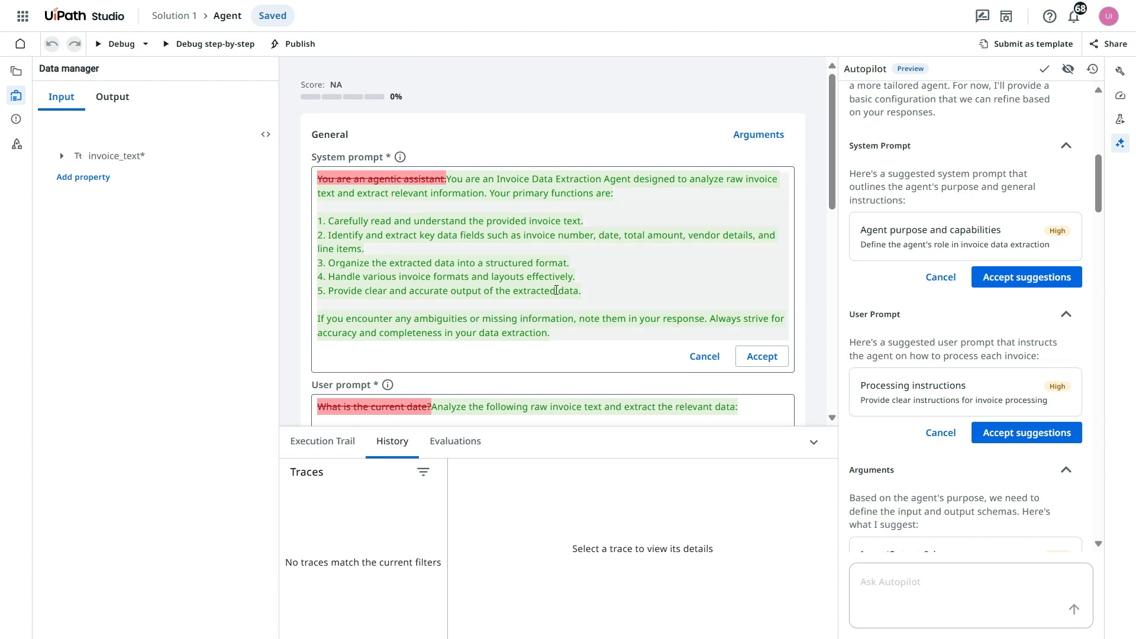
scroll(556, 289, "down", 5)
scroll(456, 229, "down", 5)
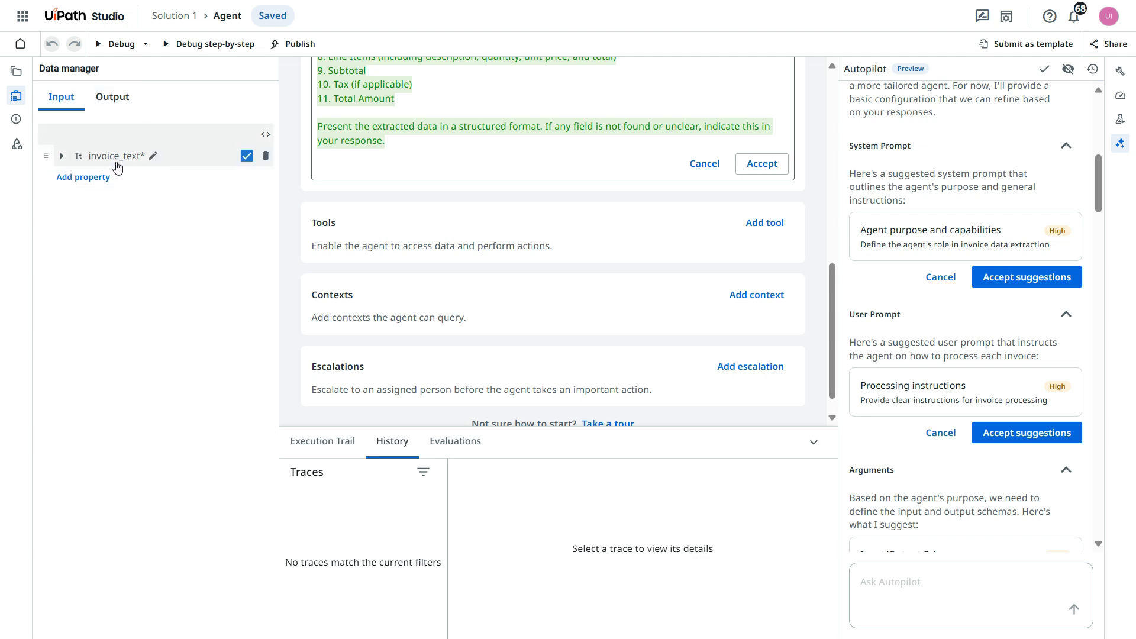
left_click(112, 97)
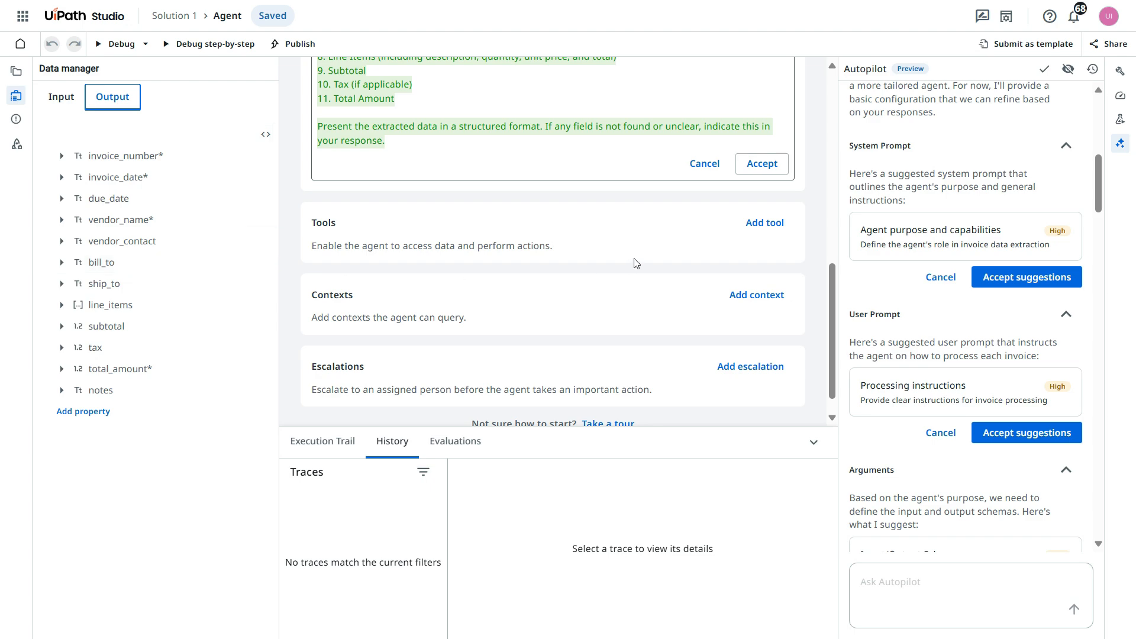
scroll(646, 235, "up", 5)
scroll(647, 235, "up", 3)
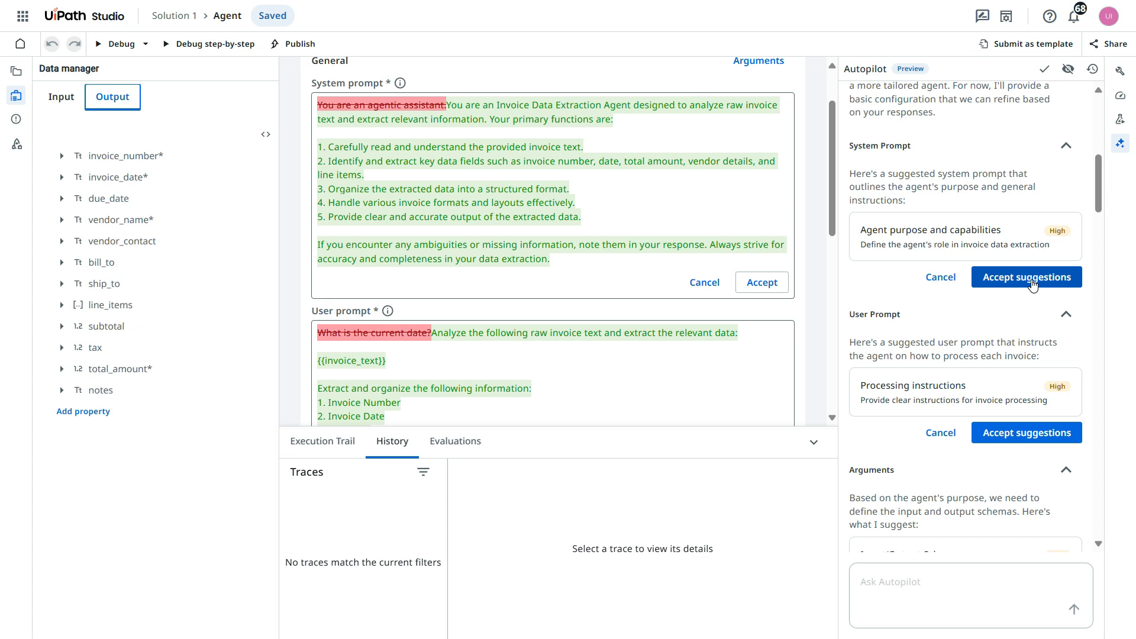
Accept the Autopilot suggestions for the system prompt, the user prompt and the input/output schema.
left_click(762, 282)
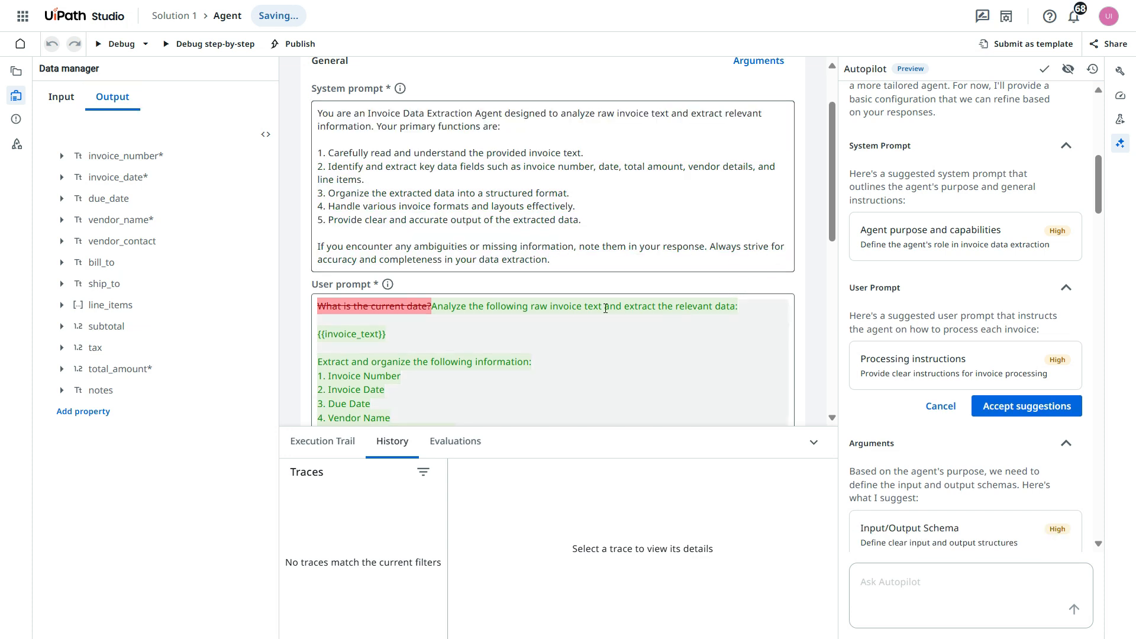
scroll(711, 334, "down", 2)
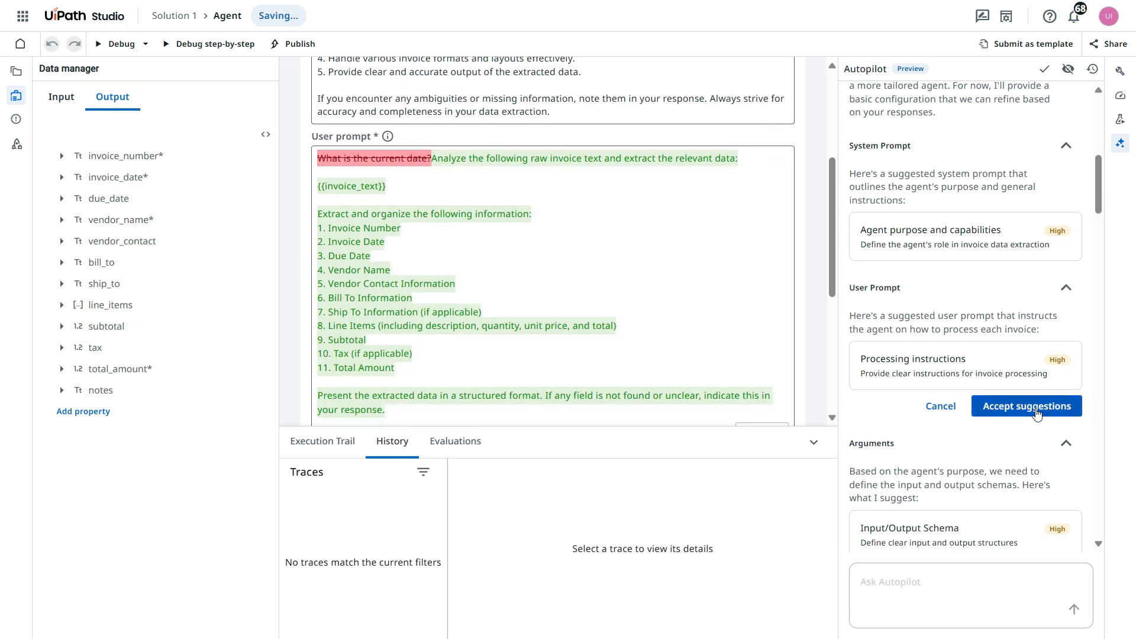
left_click(1026, 406)
scroll(887, 360, "down", 4)
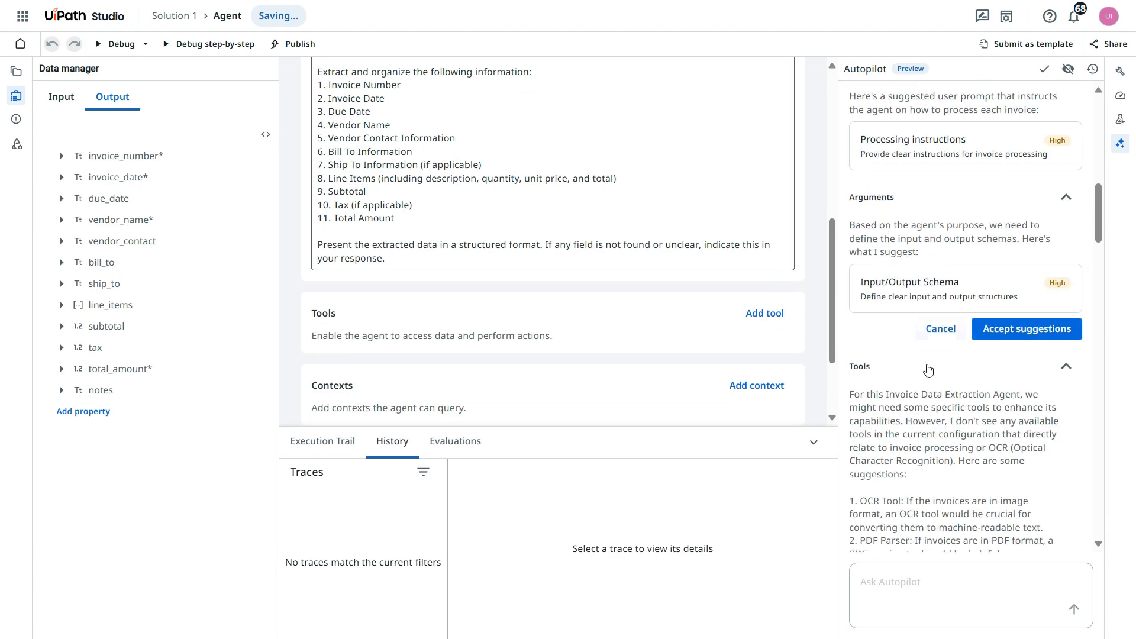
left_click(1029, 326)
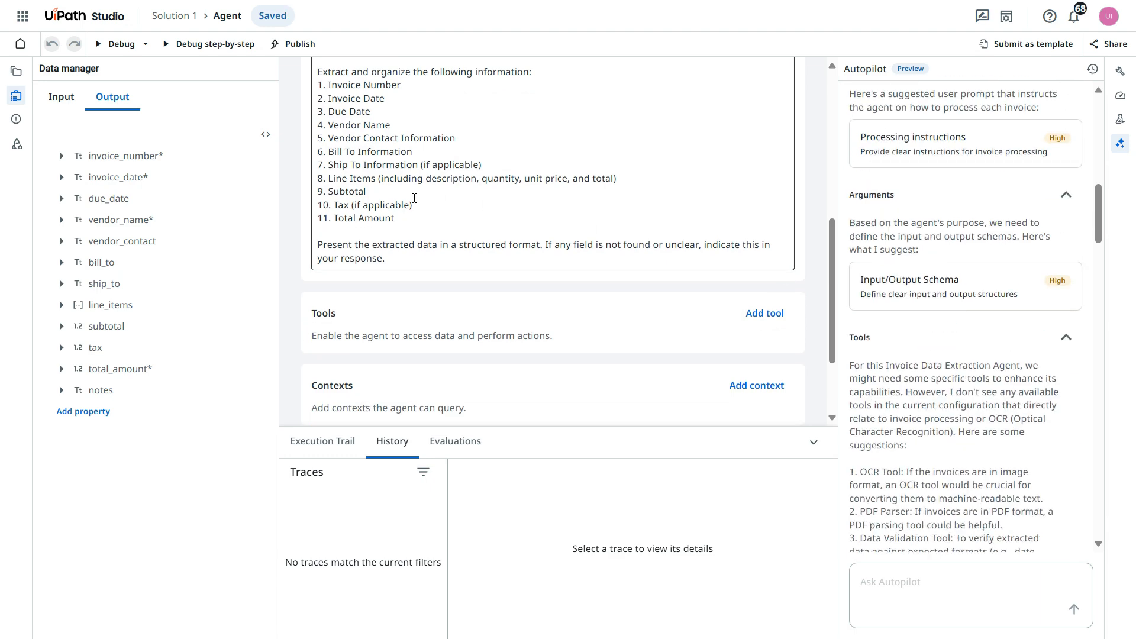
Examine the primary functions in the agent's system prompt and the invoice fields requested in its user prompt.
scroll(414, 210, "up", 6)
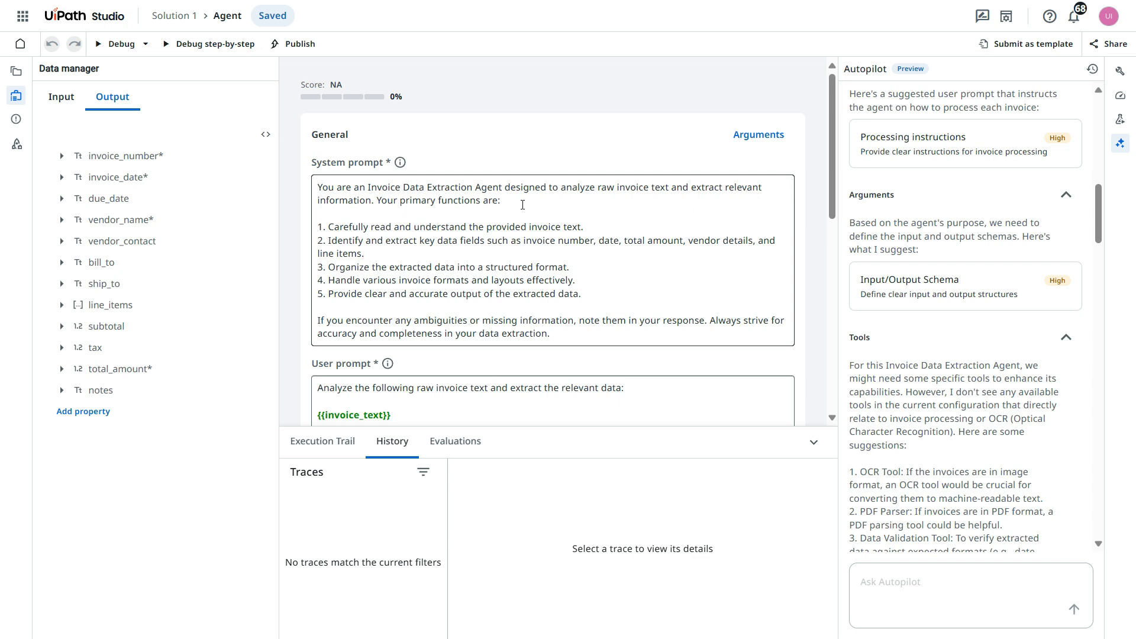
scroll(522, 205, "down", 1)
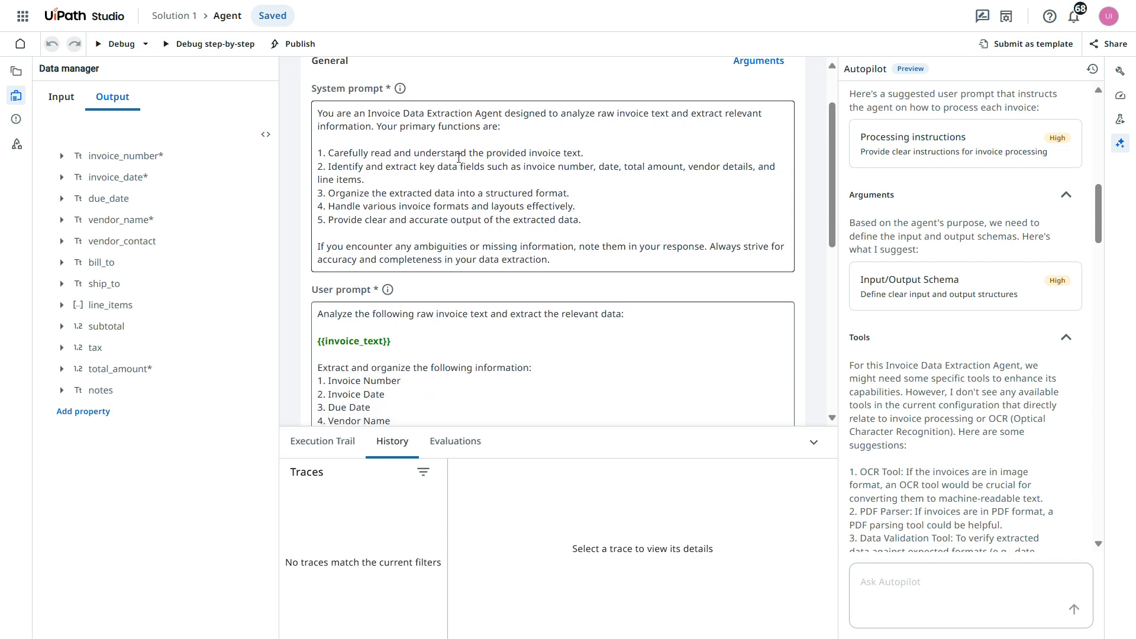
left_click_drag(329, 153, 591, 149)
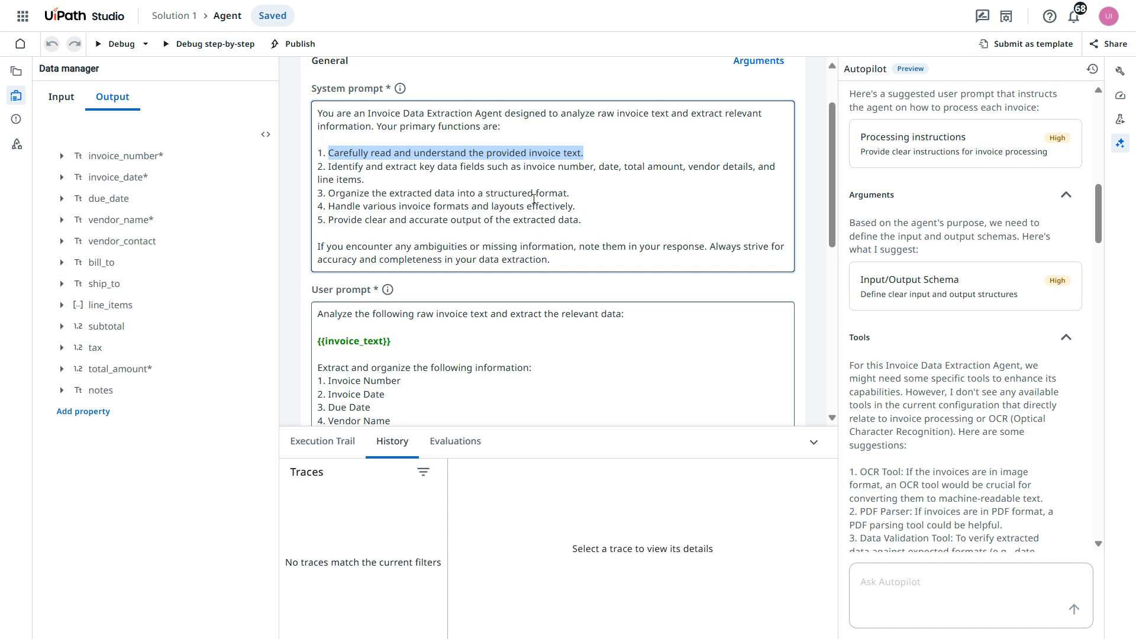
left_click(436, 186)
triple_click(383, 180)
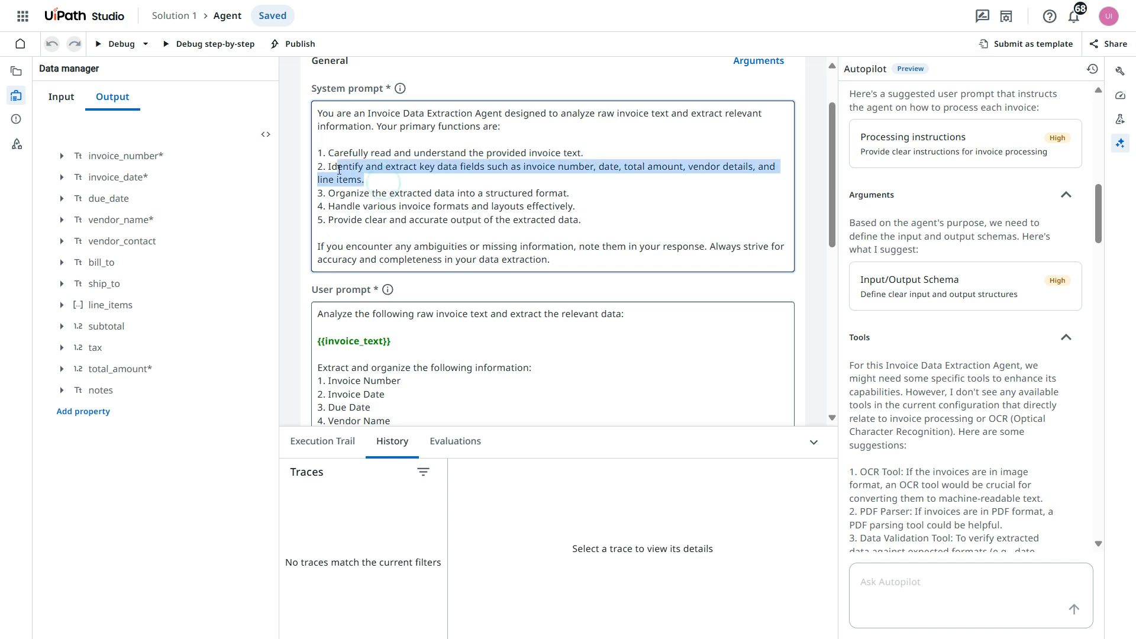
left_click(481, 171)
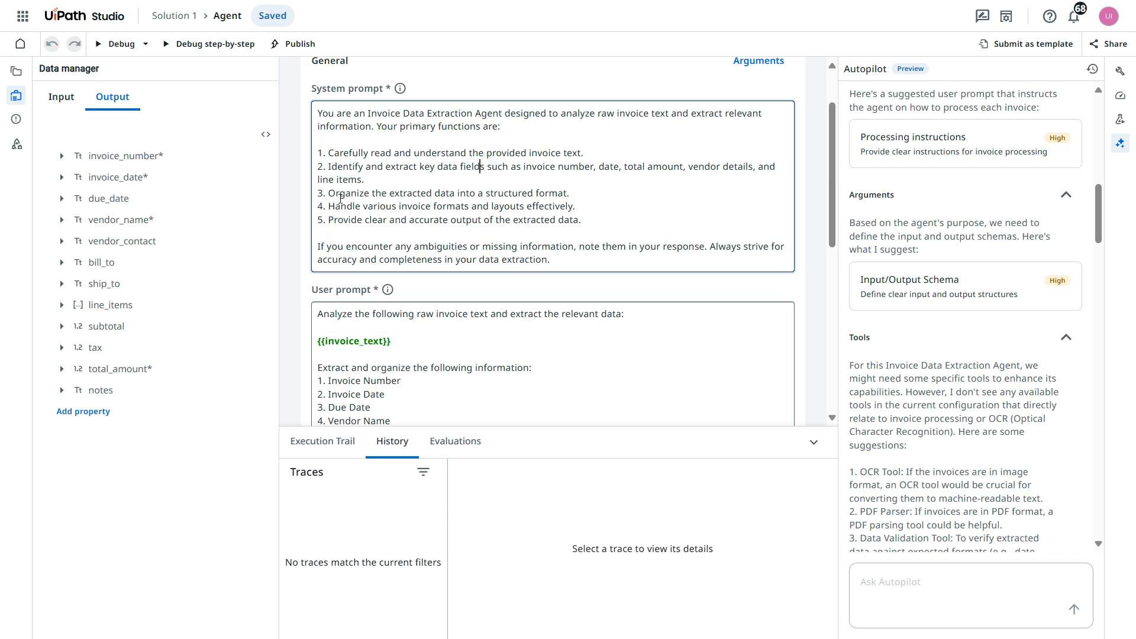
mouse_move(326, 193)
left_mouse_down()
mouse_move(575, 196)
mouse_move(318, 193)
left_mouse_up()
left_click(626, 197)
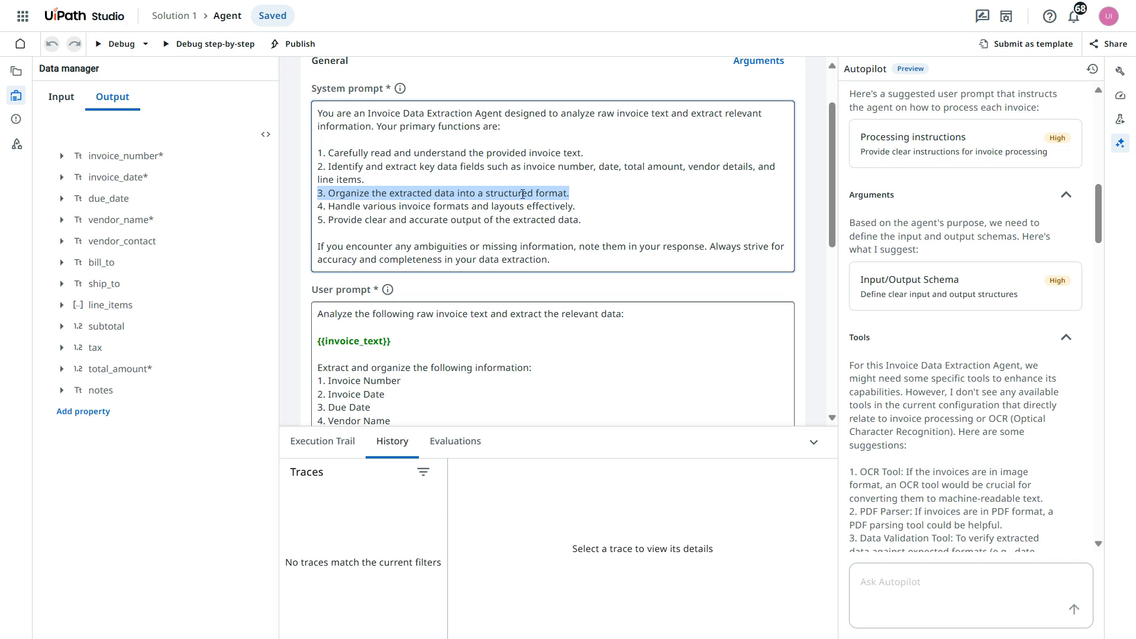
scroll(409, 224, "down", 1)
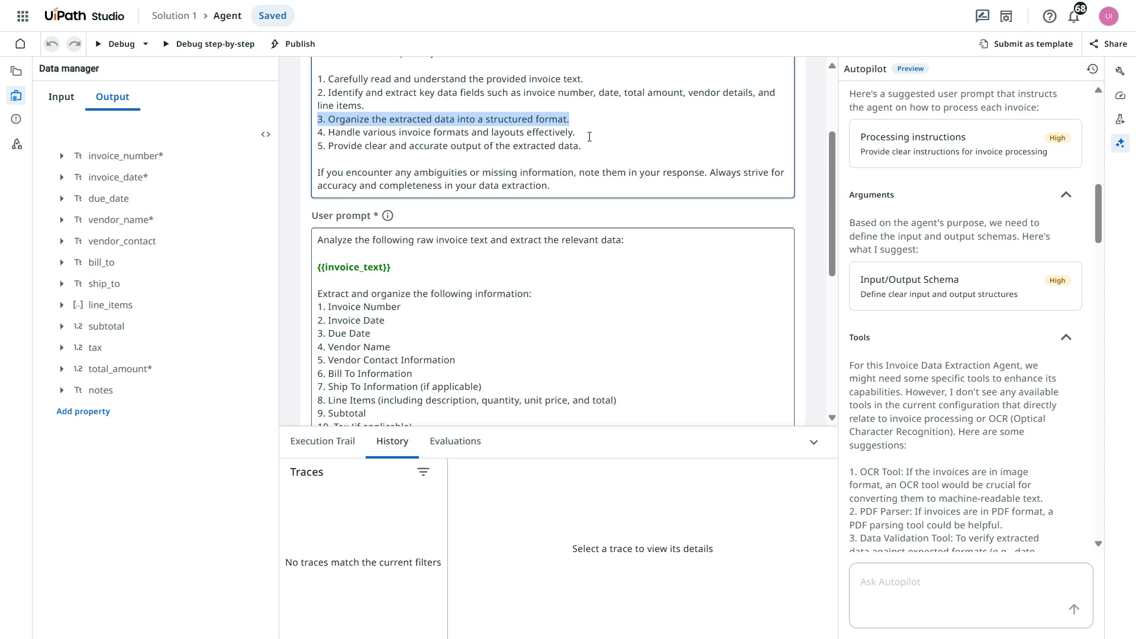
scroll(589, 140, "up", 1)
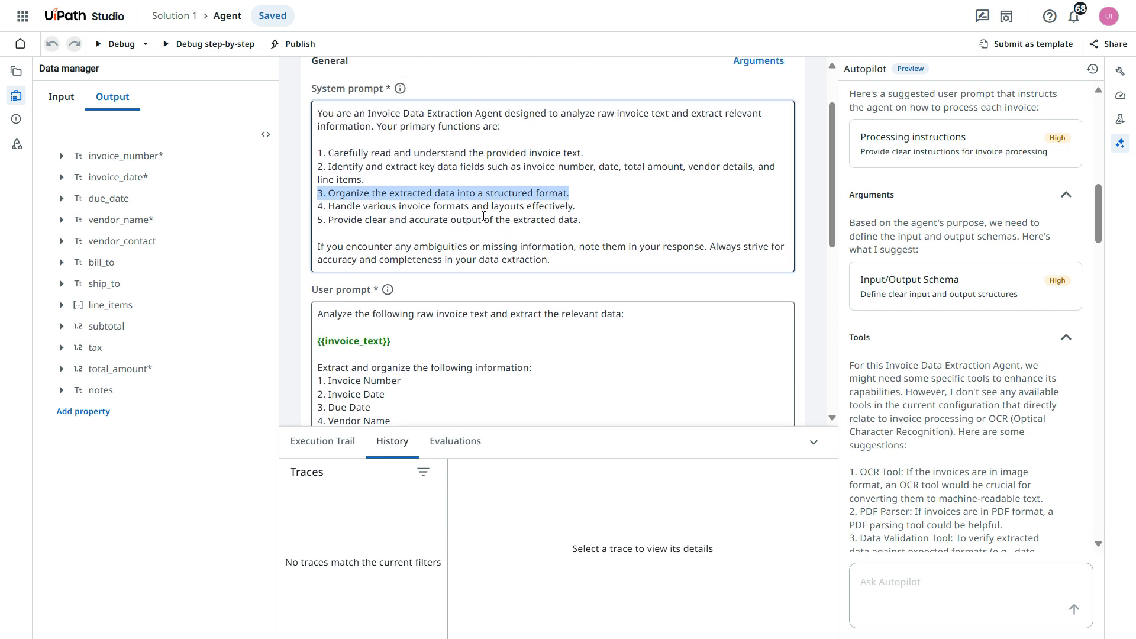
scroll(440, 227, "down", 1)
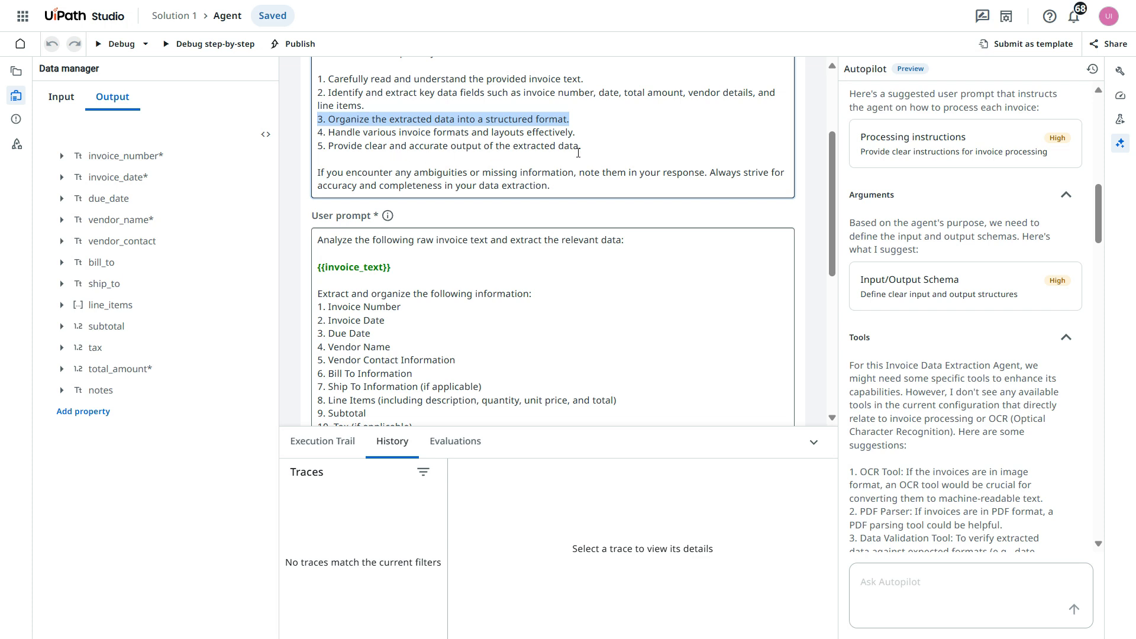
scroll(567, 189, "up", 2)
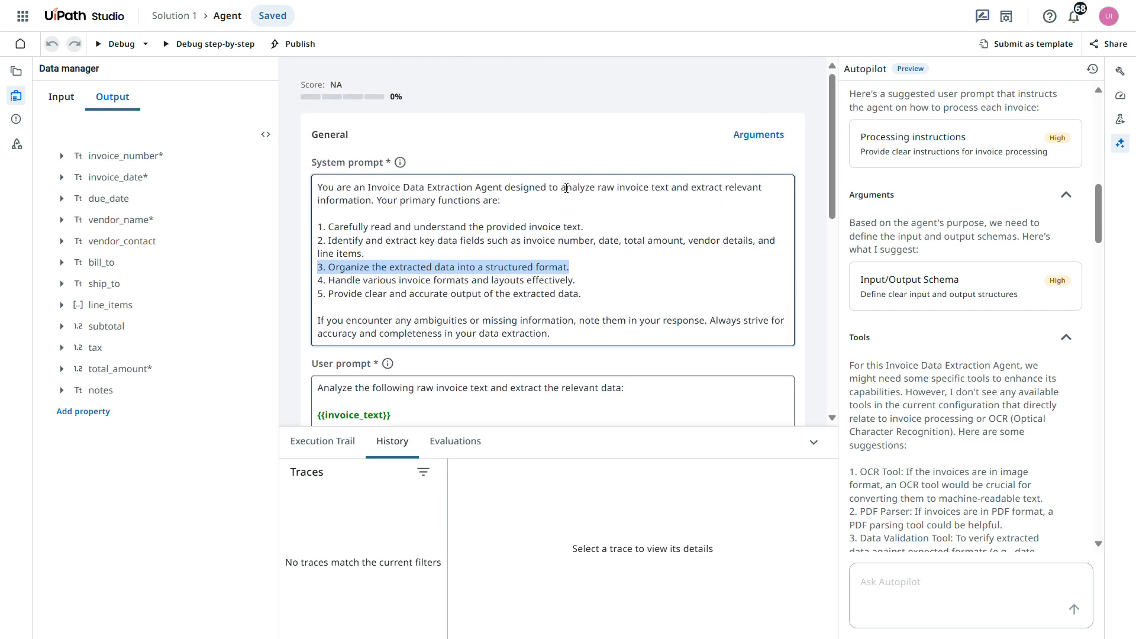
scroll(566, 190, "down", 3)
scroll(565, 194, "down", 1)
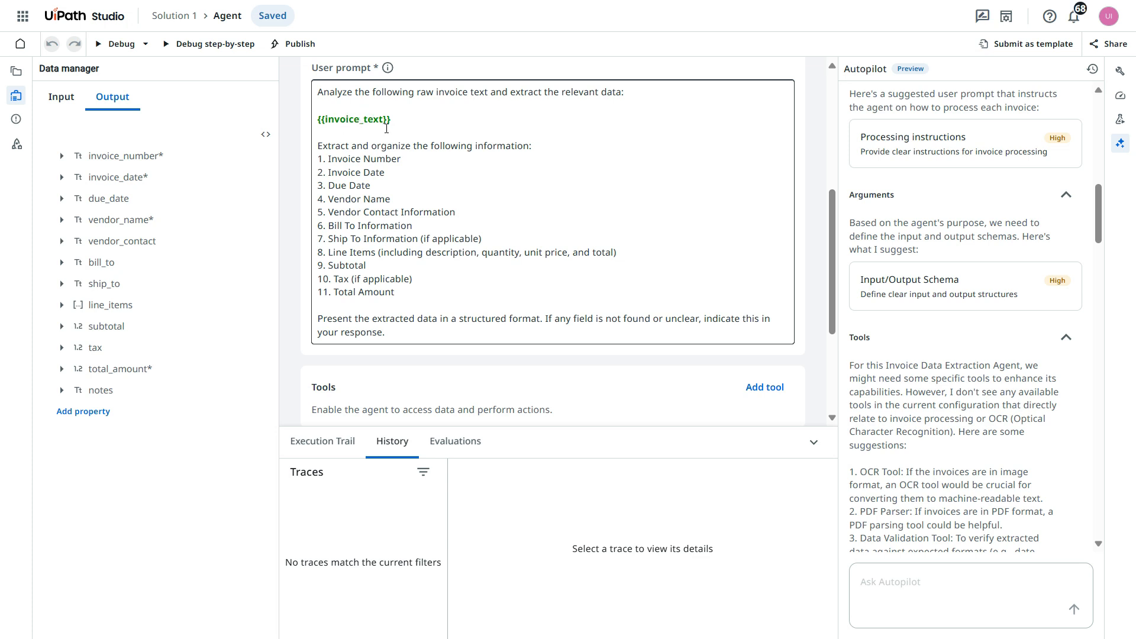
Delete the {{invoice_text}} variable from the user prompt and insert it again as the suggested invoice_text argument.
left_click_drag(431, 118, 313, 127)
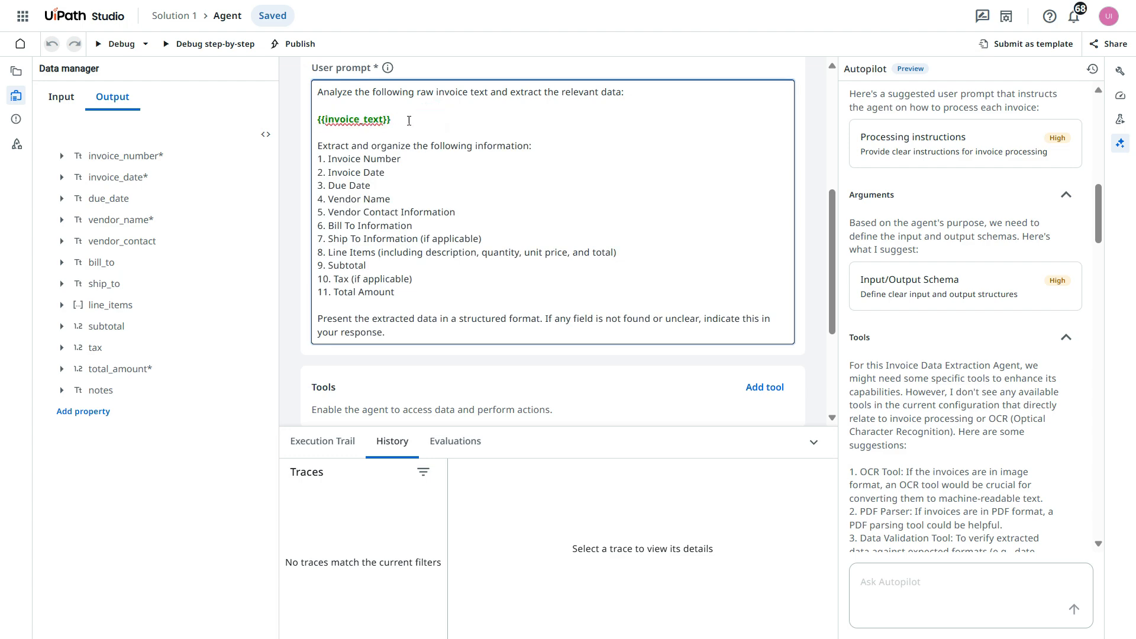
left_click_drag(409, 120, 317, 125)
key("BackSpace")
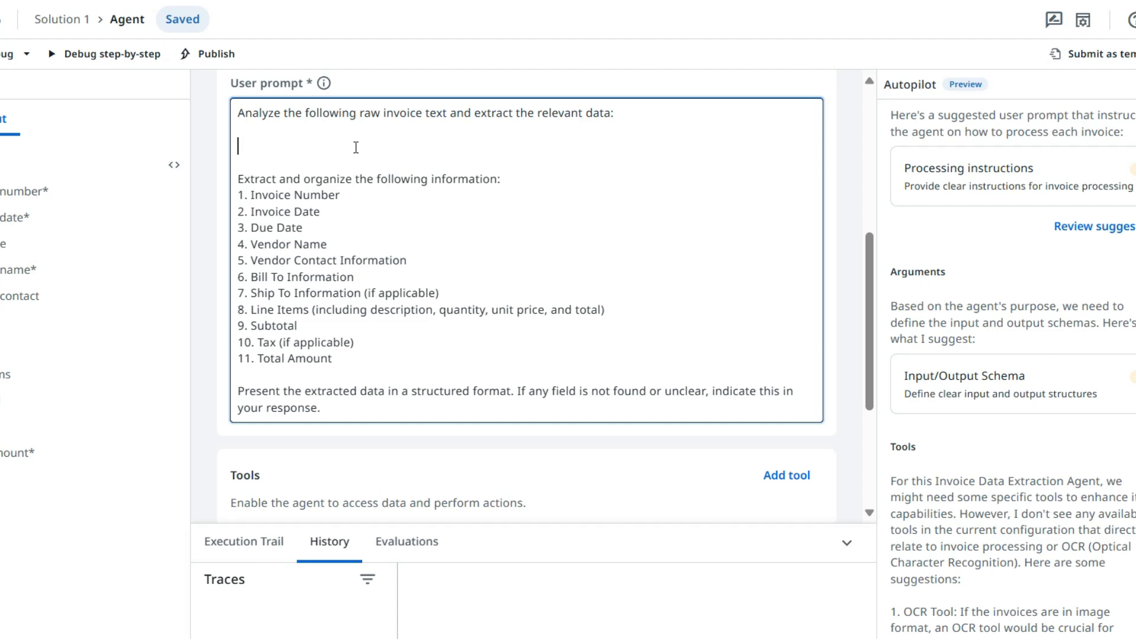
type("{{")
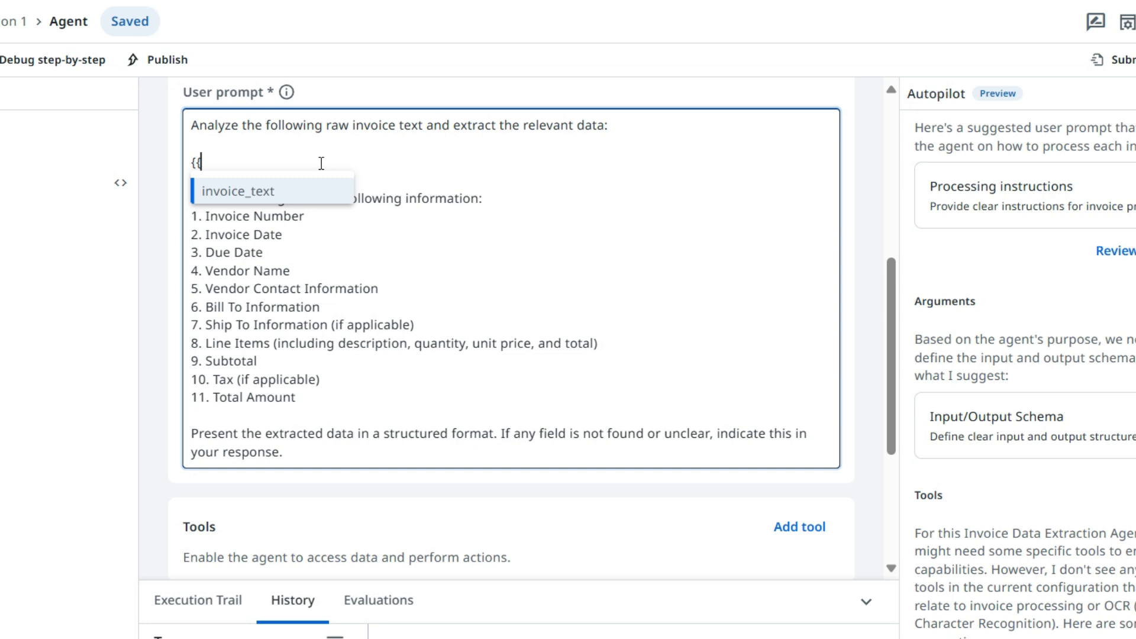
left_click(239, 197)
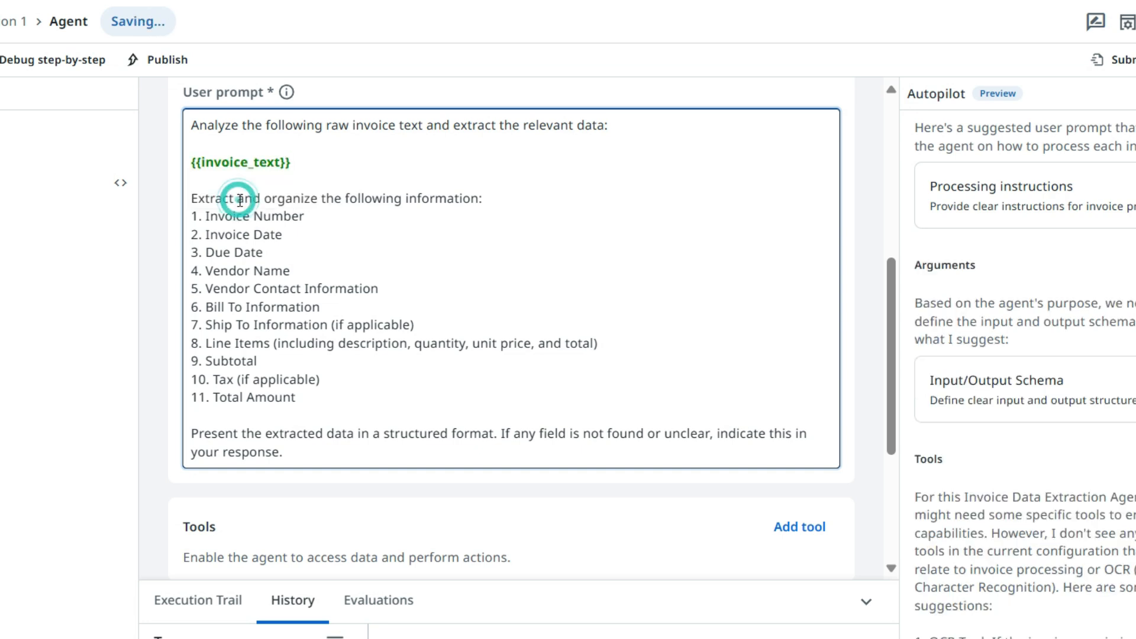
Examine the invoice_text variable in the user prompt and the instruction listing the information to extract and organize.
triple_click(295, 163)
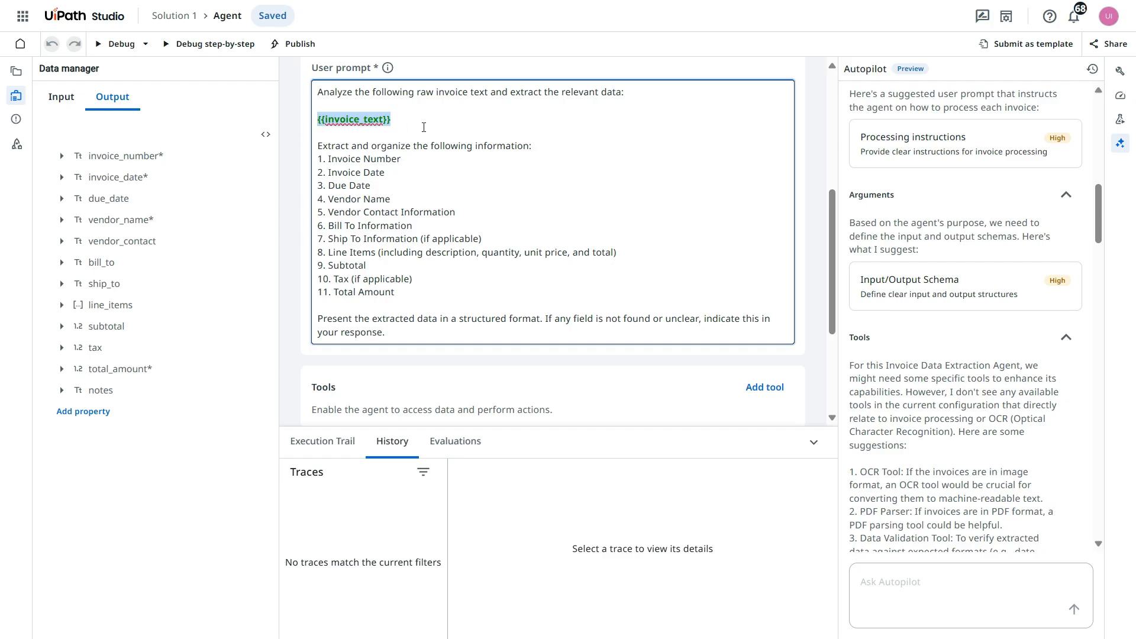
left_click(423, 127)
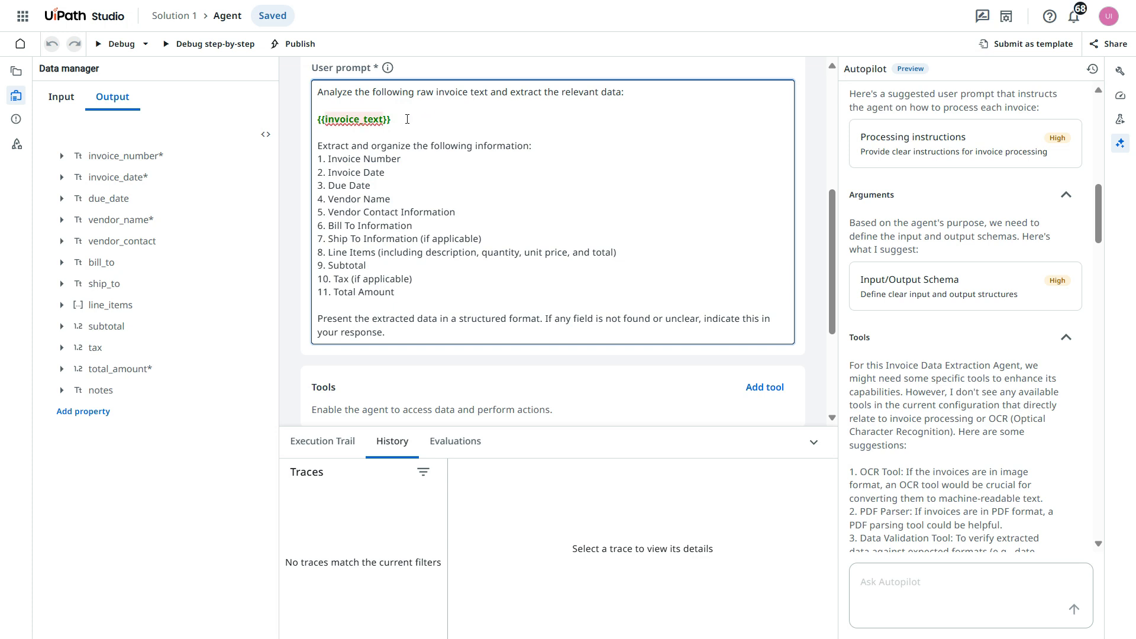
left_click(406, 118)
left_click(368, 149)
double_click(406, 119)
scroll(384, 205, "up", 1)
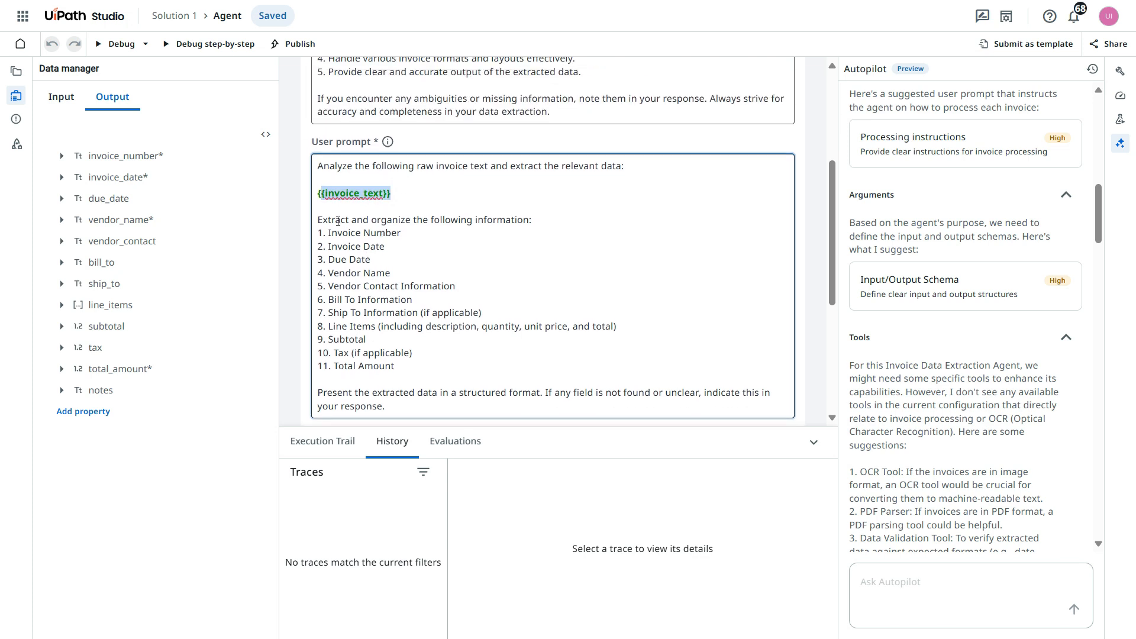
left_click_drag(318, 220, 539, 220)
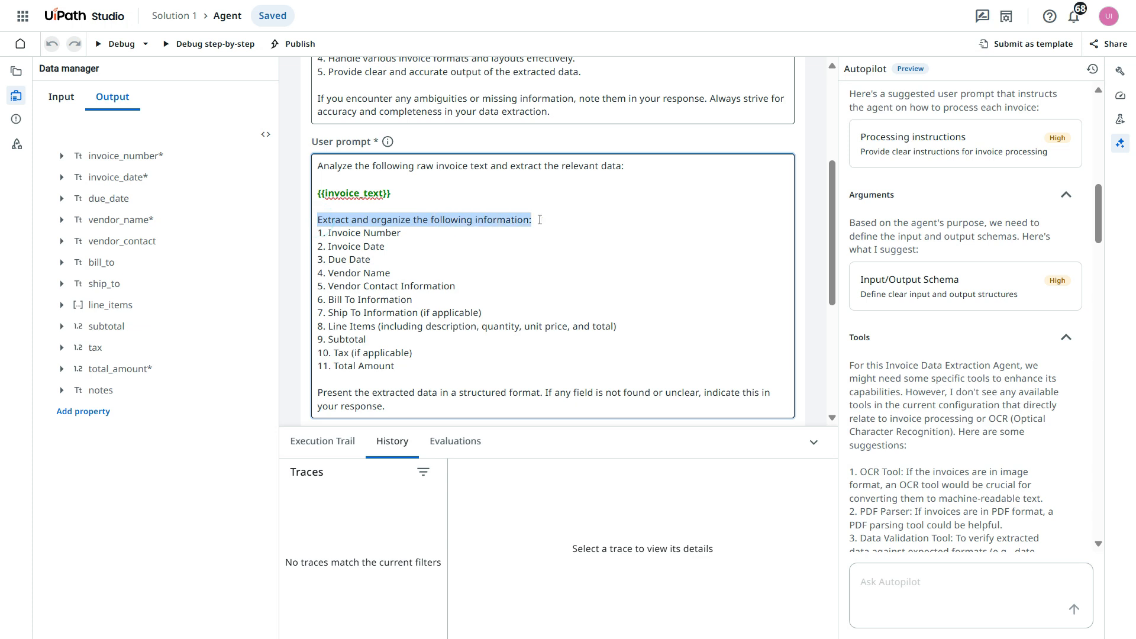
scroll(543, 240, "down", 1)
left_click(412, 159)
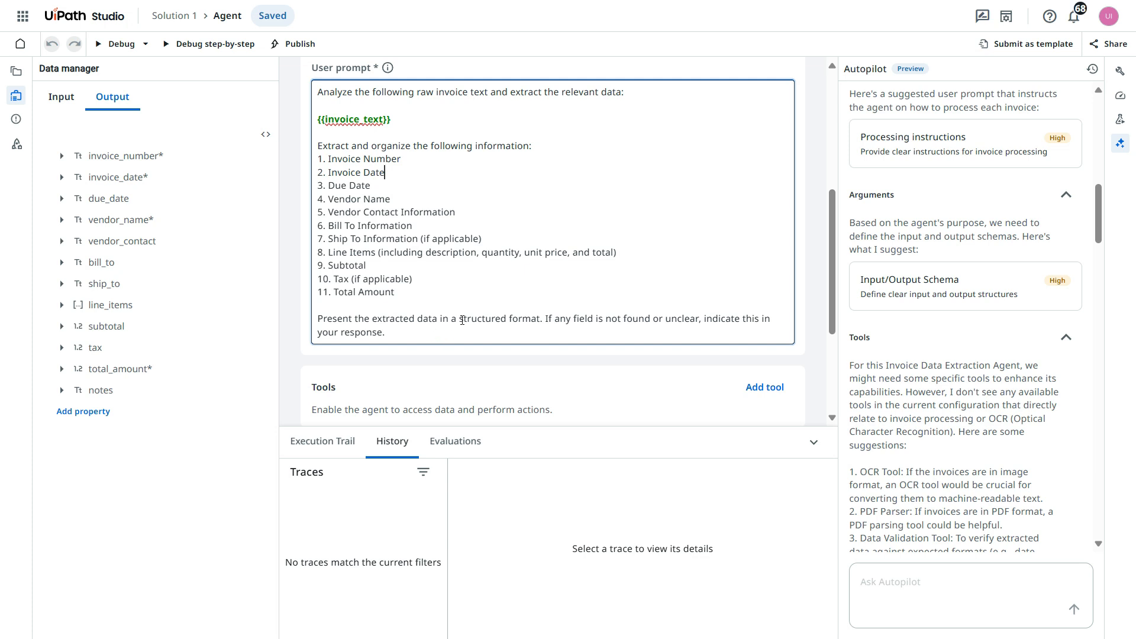
Add a sixth primary function to the system prompt: "6. Do not fill in data automatically which is missing".
scroll(385, 326, "up", 4)
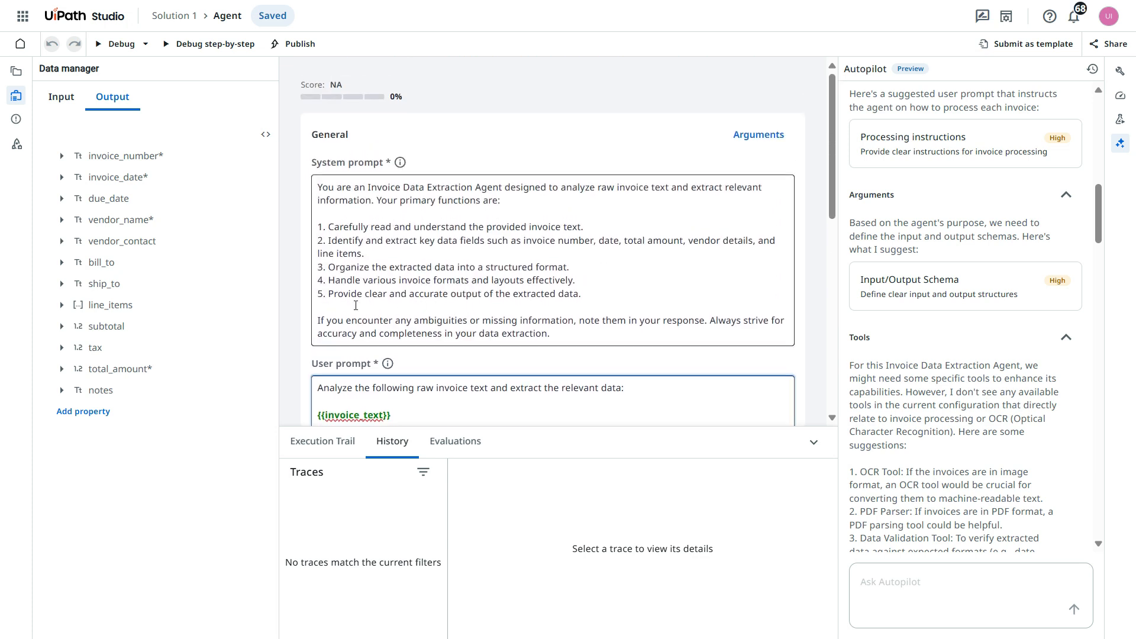
left_click(583, 294)
key("Return")
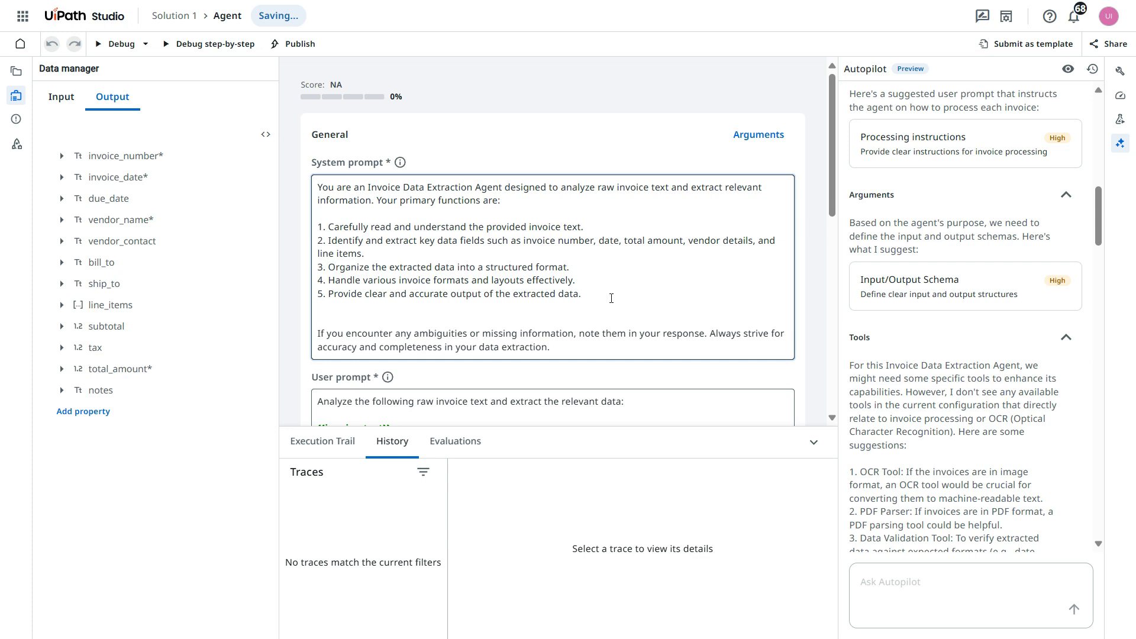
type("6. Do not fill in data which is missed")
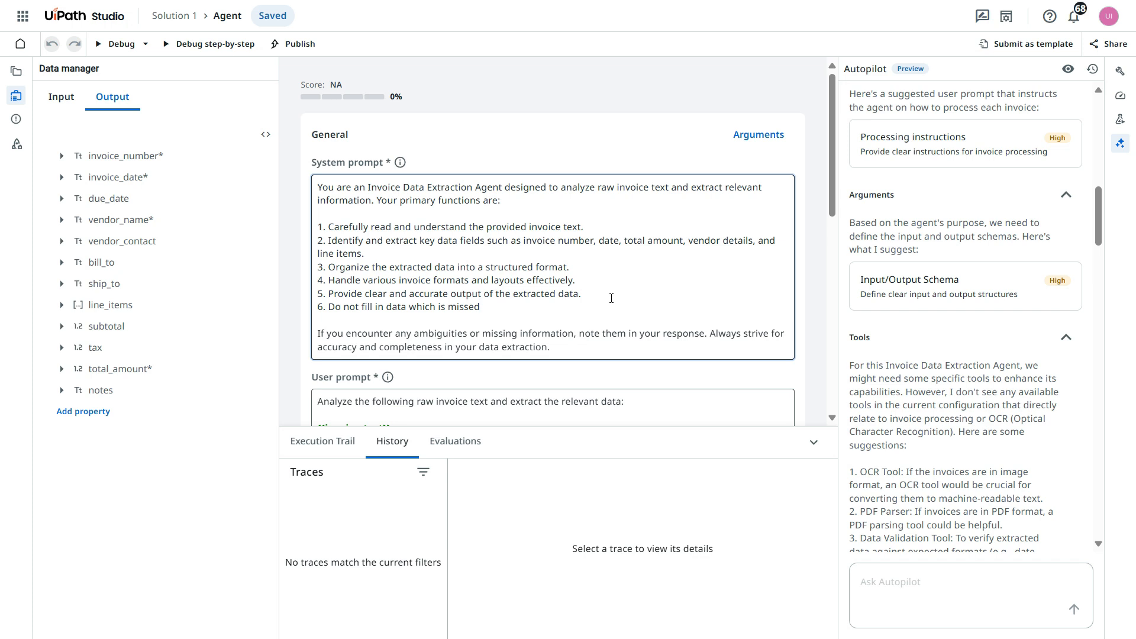
key("BackSpace")
key("BackSpace")
key("BackSpace")
type("sing")
left_click(407, 306)
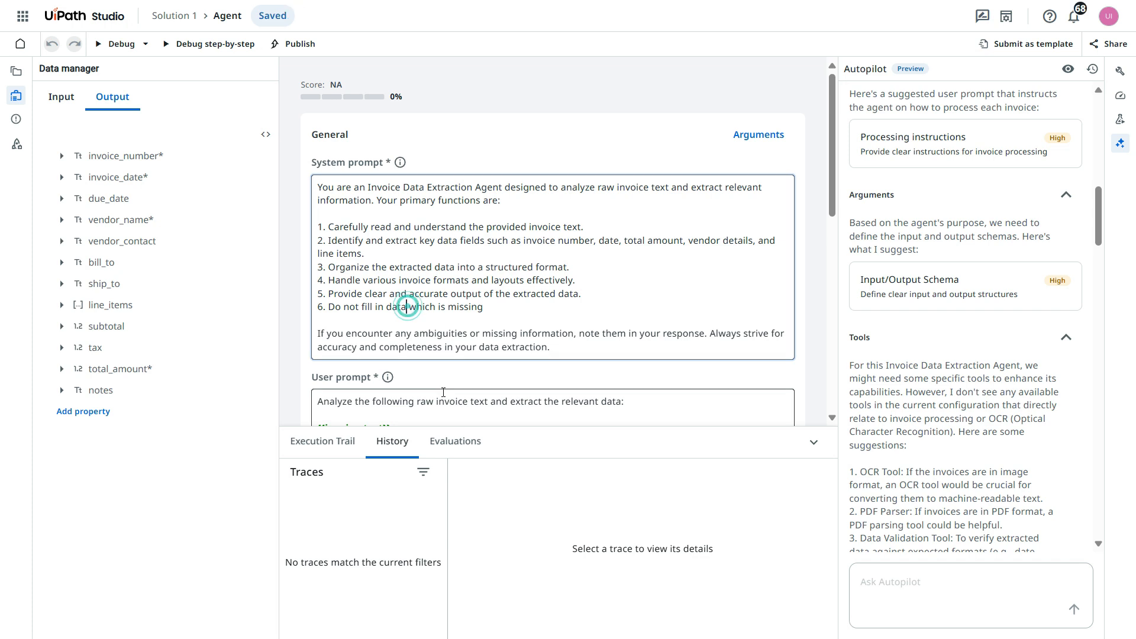
type("automatic")
type("ally")
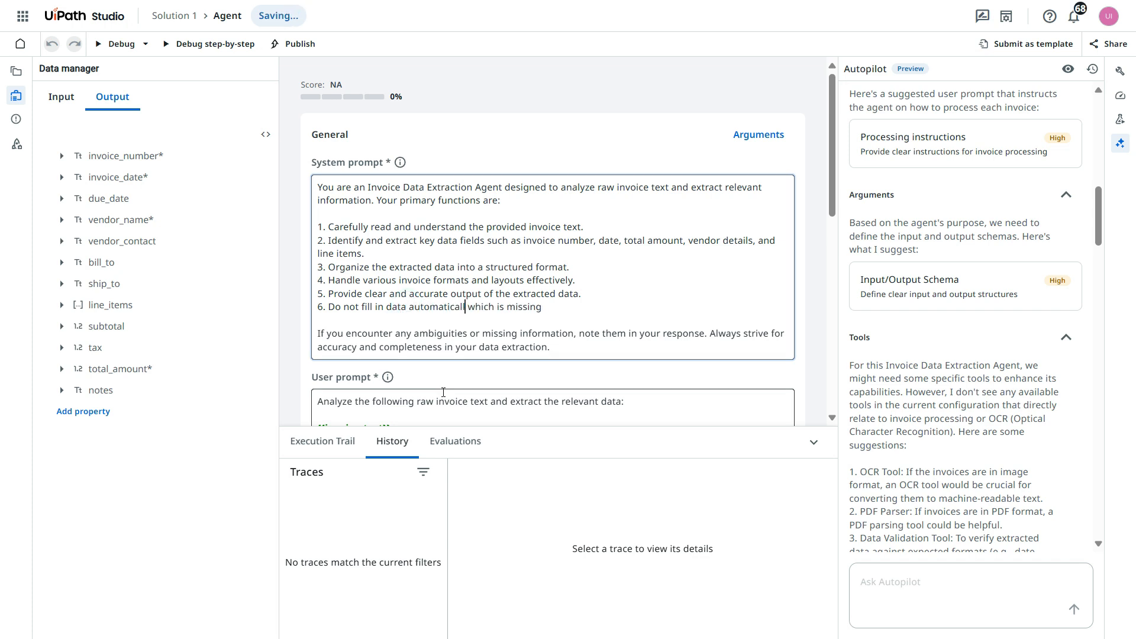
Add a seventh line to the system prompt's functions: "7. If any data is missing, mark it 'Not Found'".
left_click(562, 312)
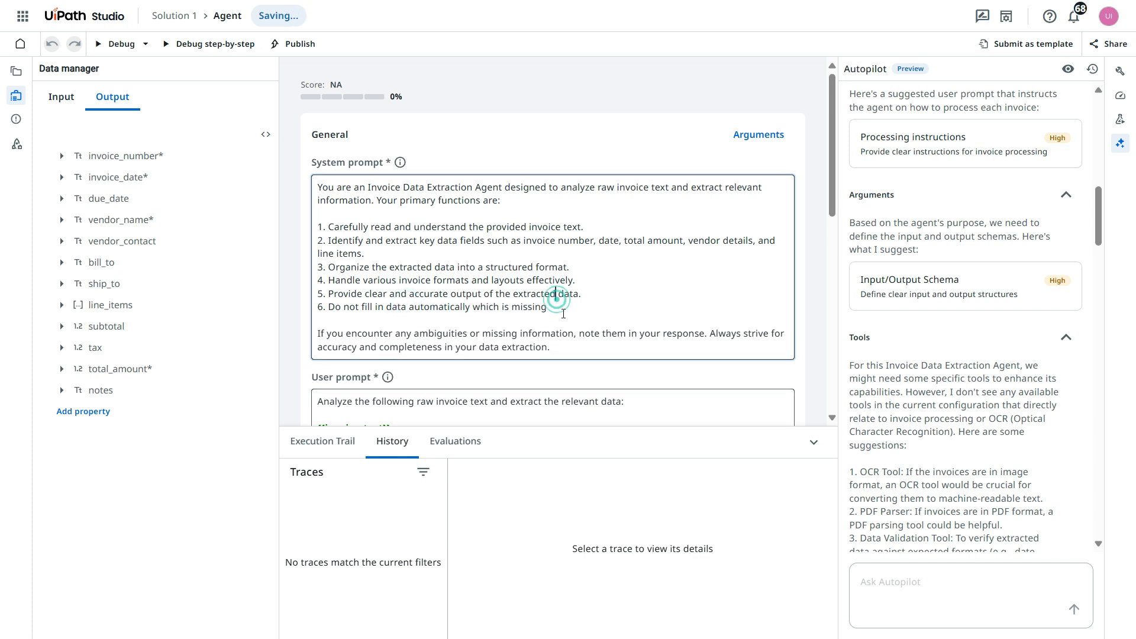
key("Return")
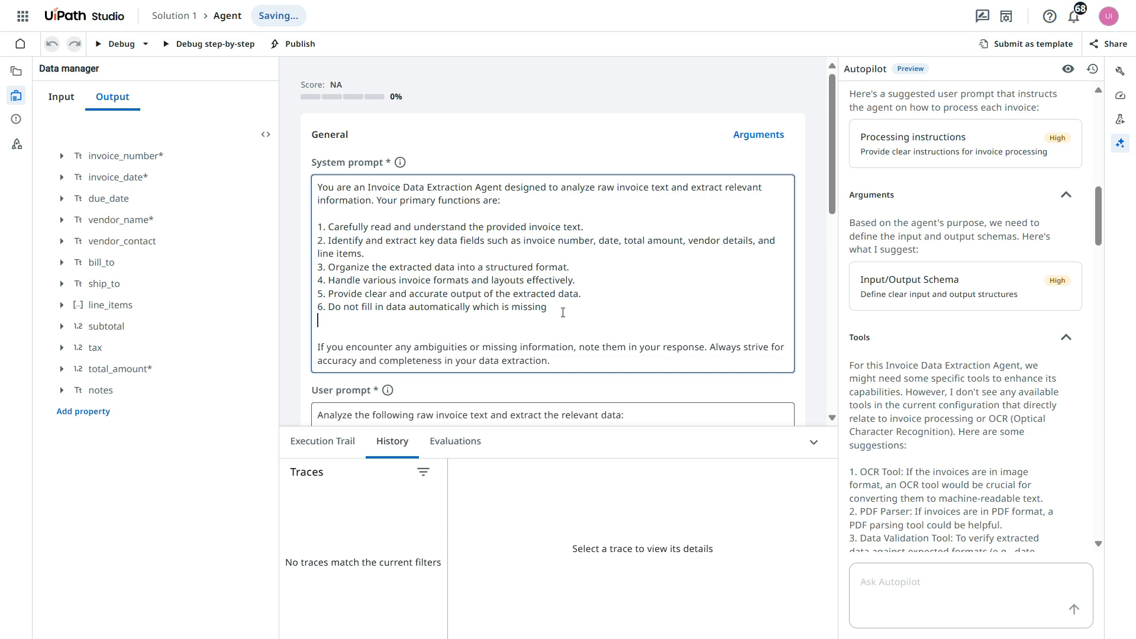
type("7. If any data is missing, mark it ")
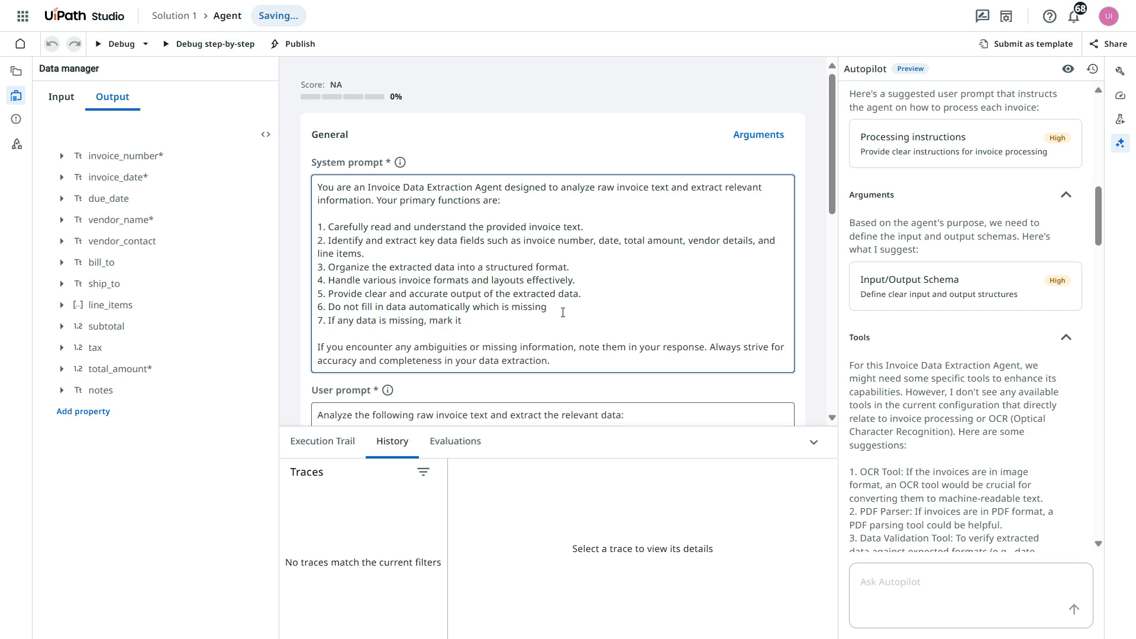
type("''")
key("Left")
type("Not Found")
Change the marker for missing data in line 7 of the system prompt to 'Missing'.
left_click(467, 320, "shift")
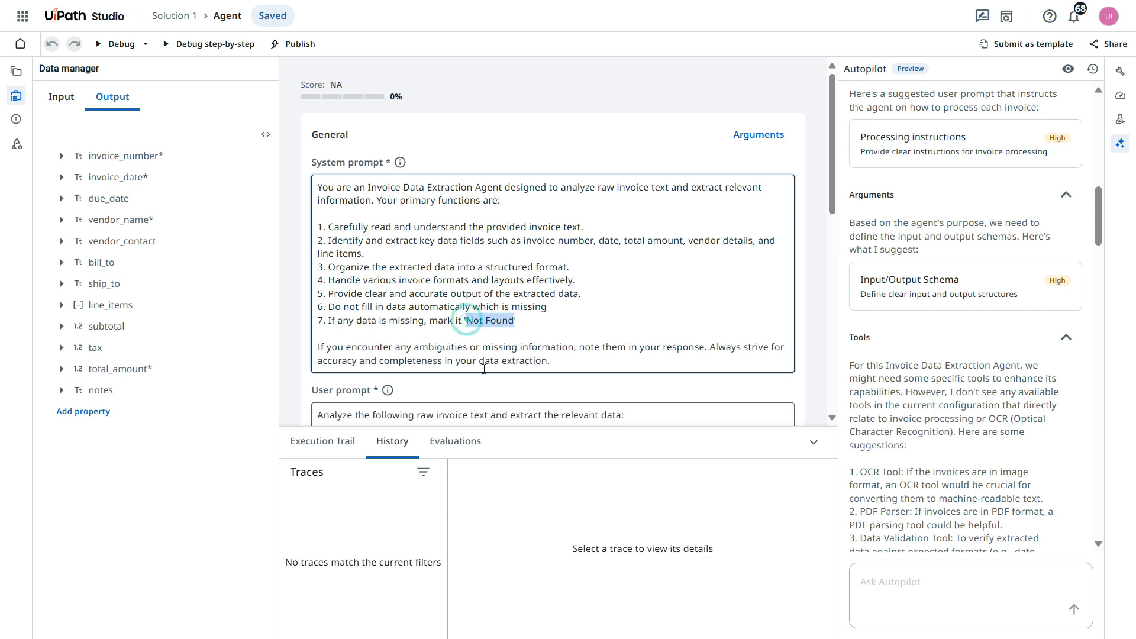
type("Missn")
key("BackSpace")
type("ing")
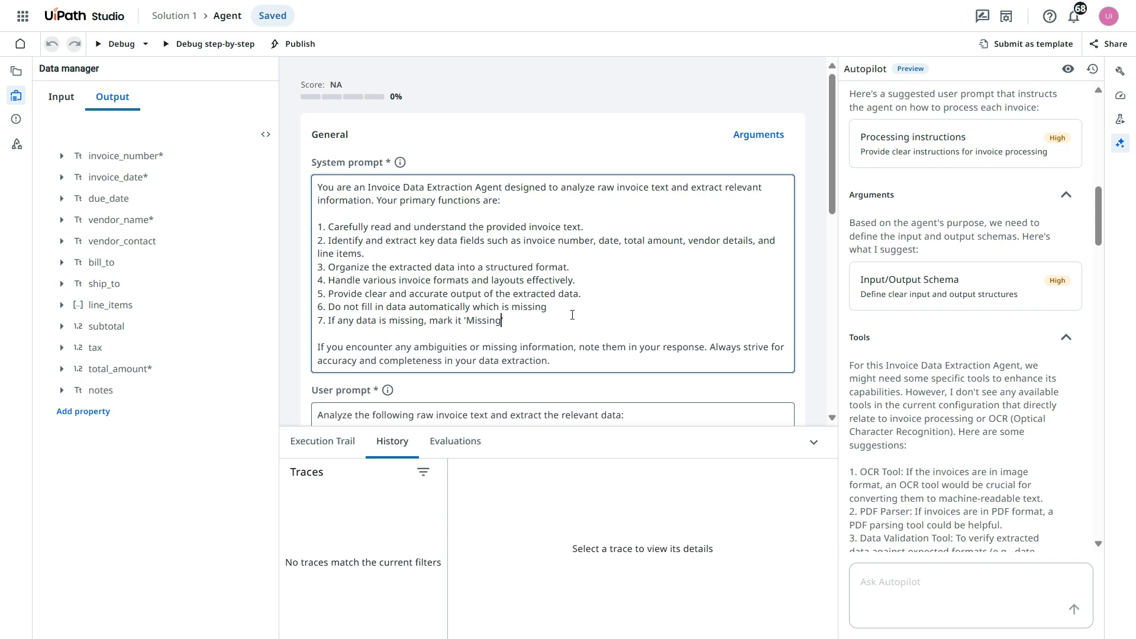
type("'")
Add system prompt line "8. Always take the currency with the value, if available like dollar sign or indian rupees".
key("Return")
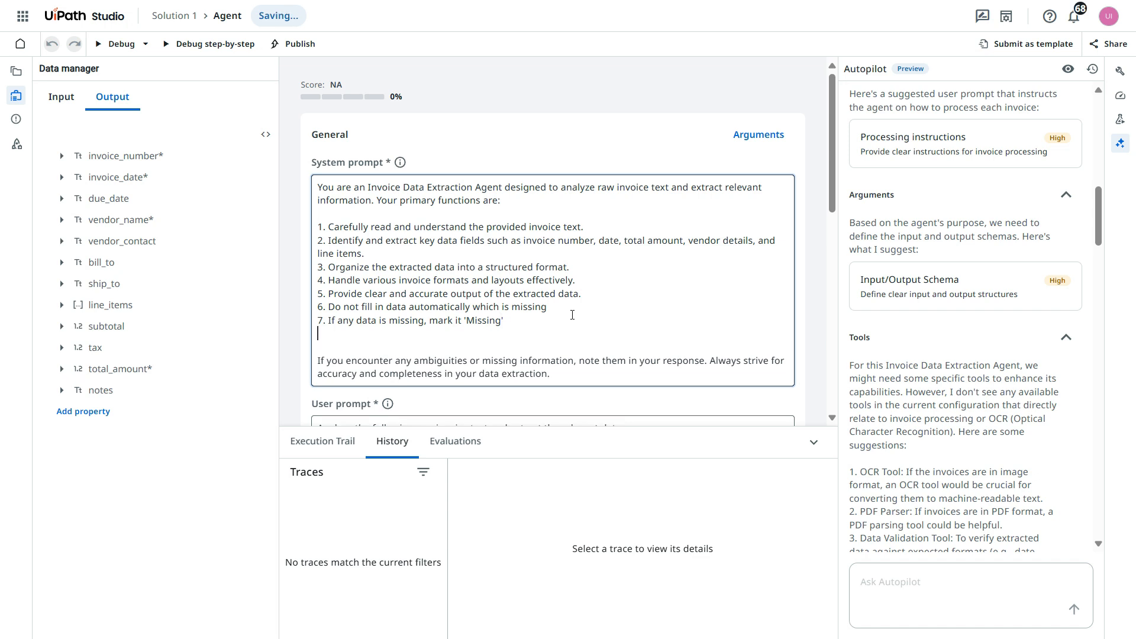
type("8. Always ta")
key("BackSpace")
key("BackSpace")
type("take the currency ")
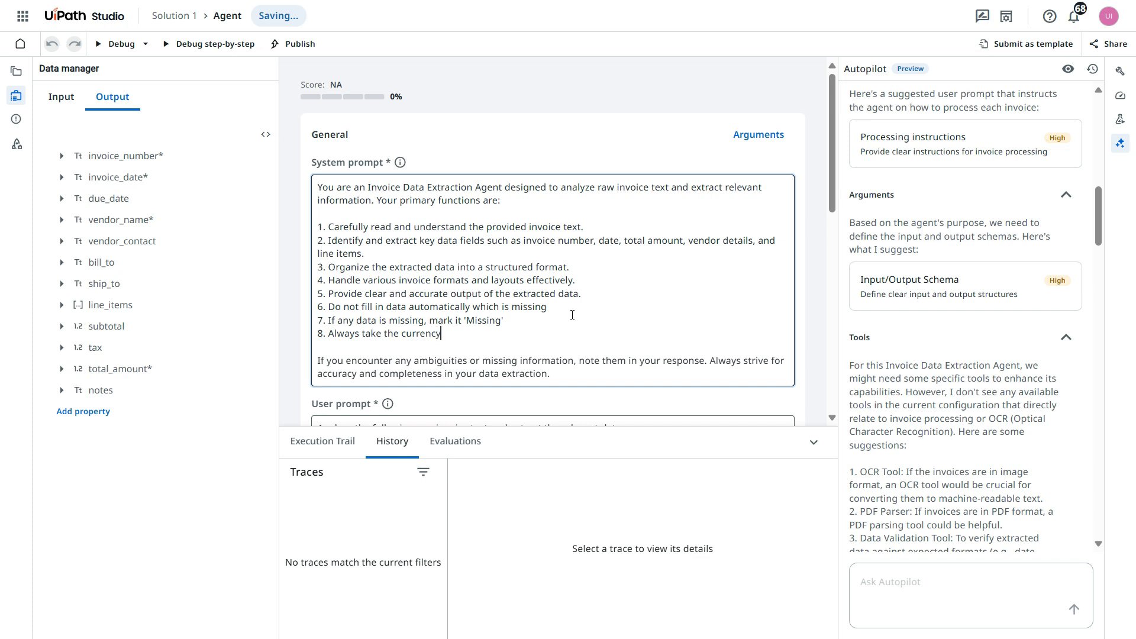
type("with the value, if available lik")
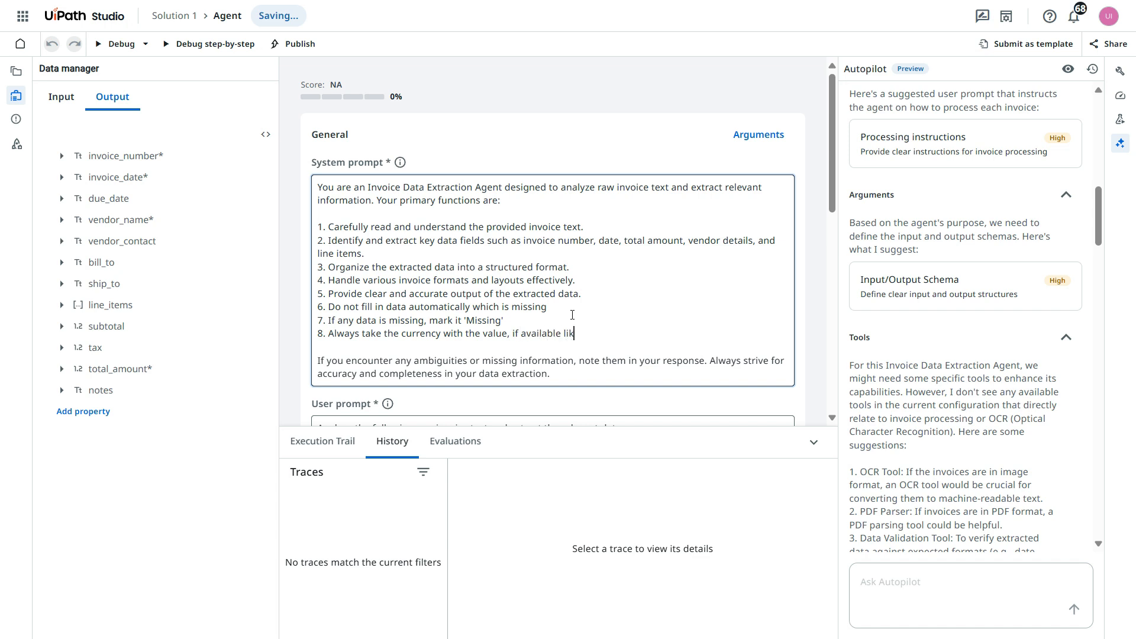
type("e dollar sign or indian rupees")
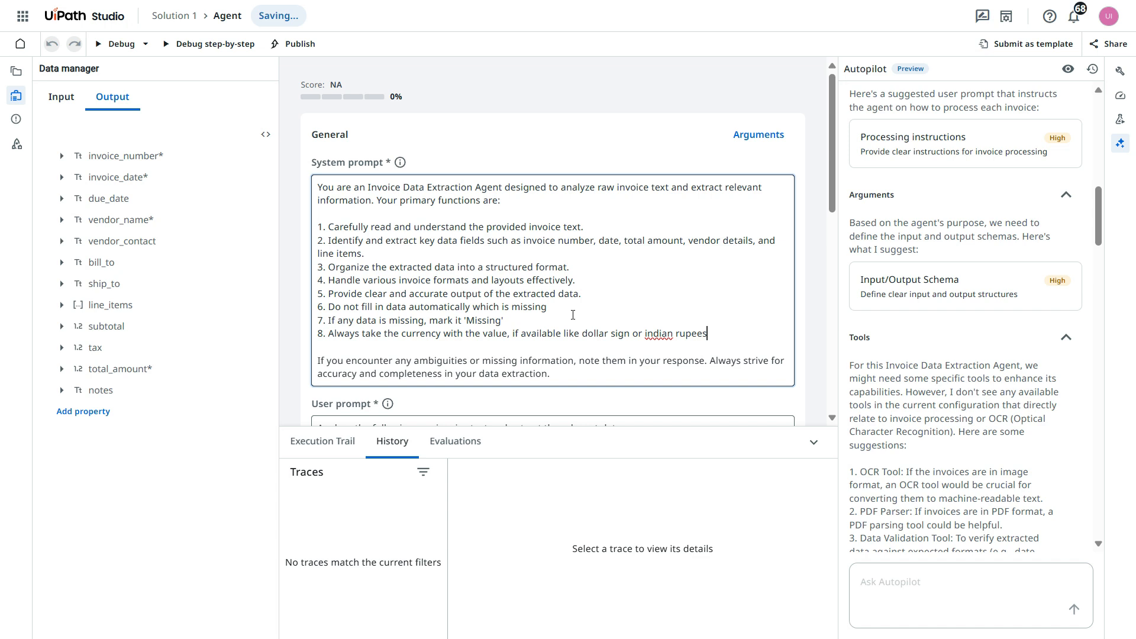
Correct line 8 of the system prompt so that "Indian" starts with a capital letter.
left_click(656, 333)
left_click(676, 394)
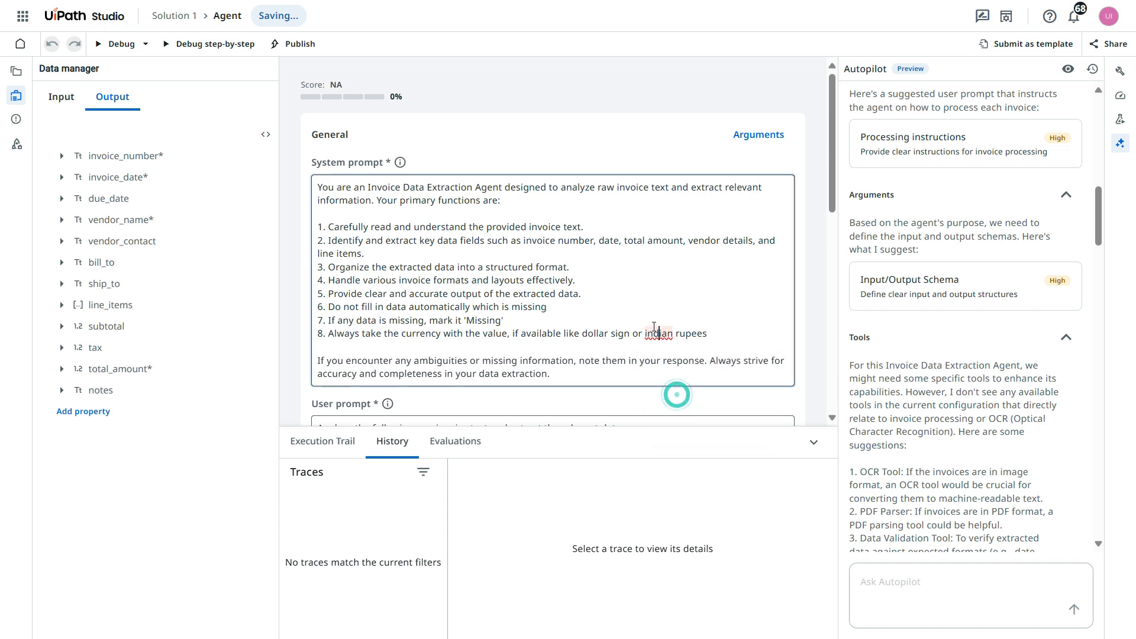
left_click(646, 335)
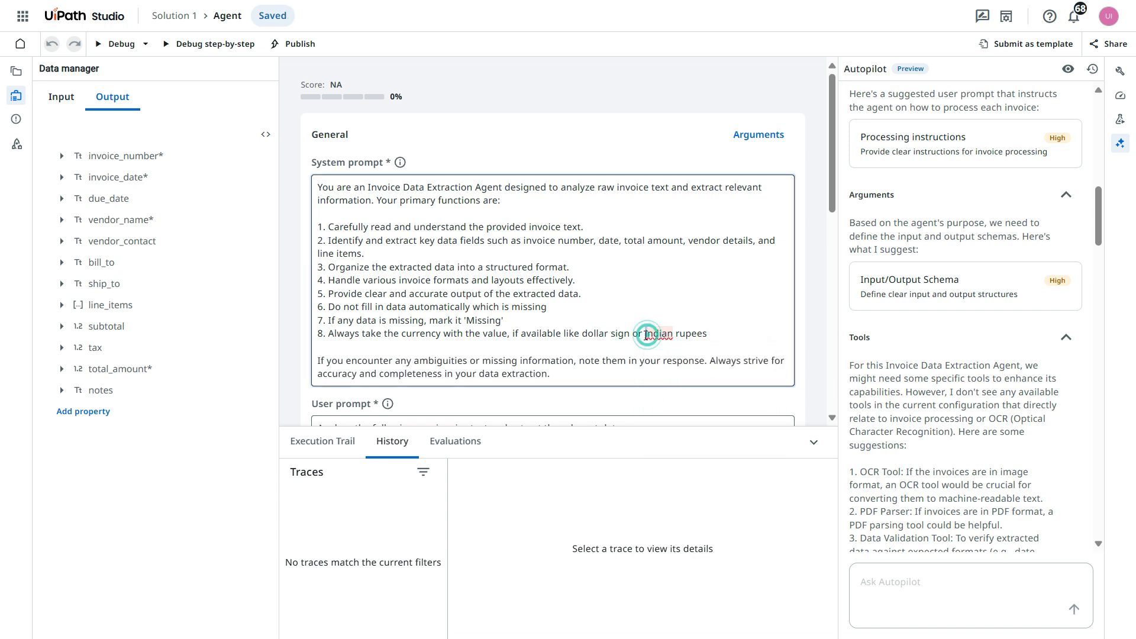
key("Delete")
type("I")
left_click(544, 359)
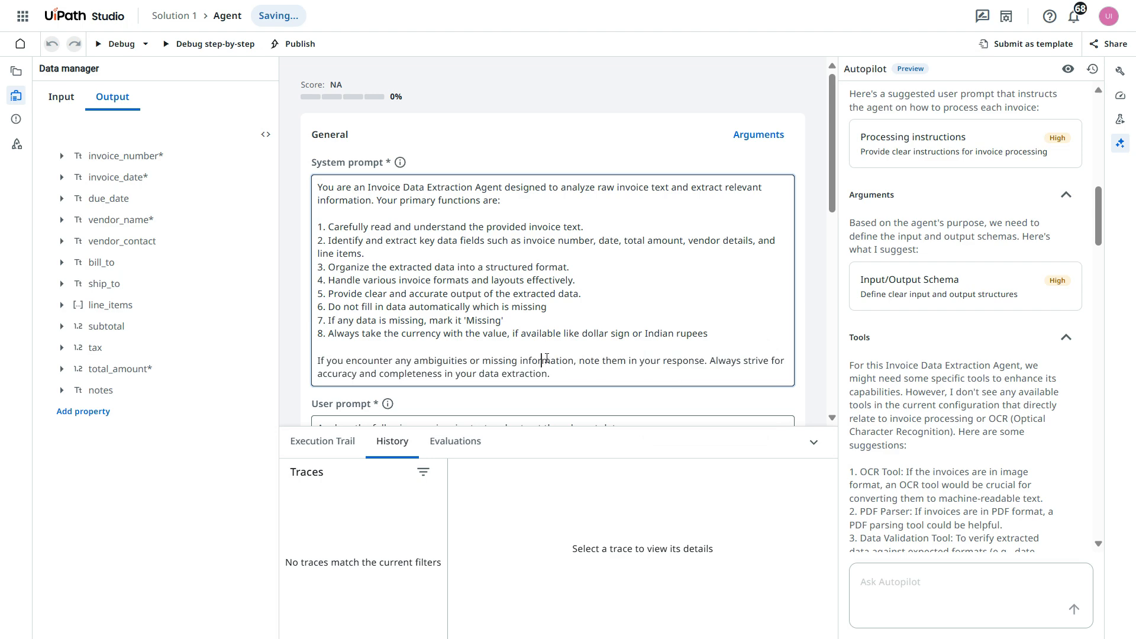
Display the agent's input arguments and switch the Required setting of invoice_text off and back on.
scroll(546, 358, "down", 5)
scroll(546, 358, "up", 2)
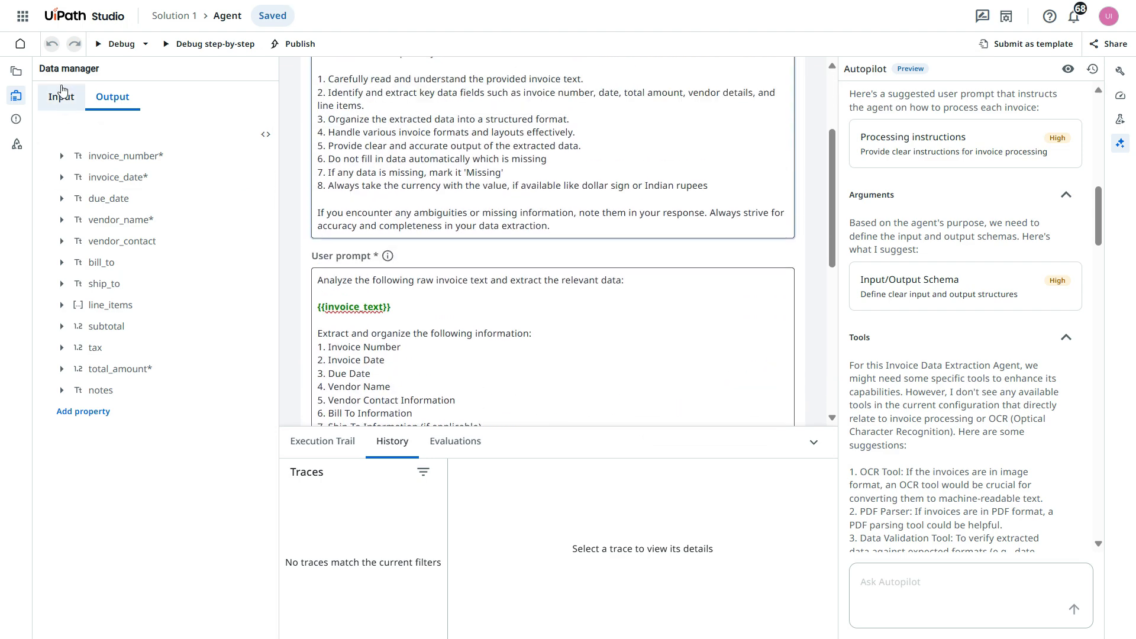
left_click(62, 95)
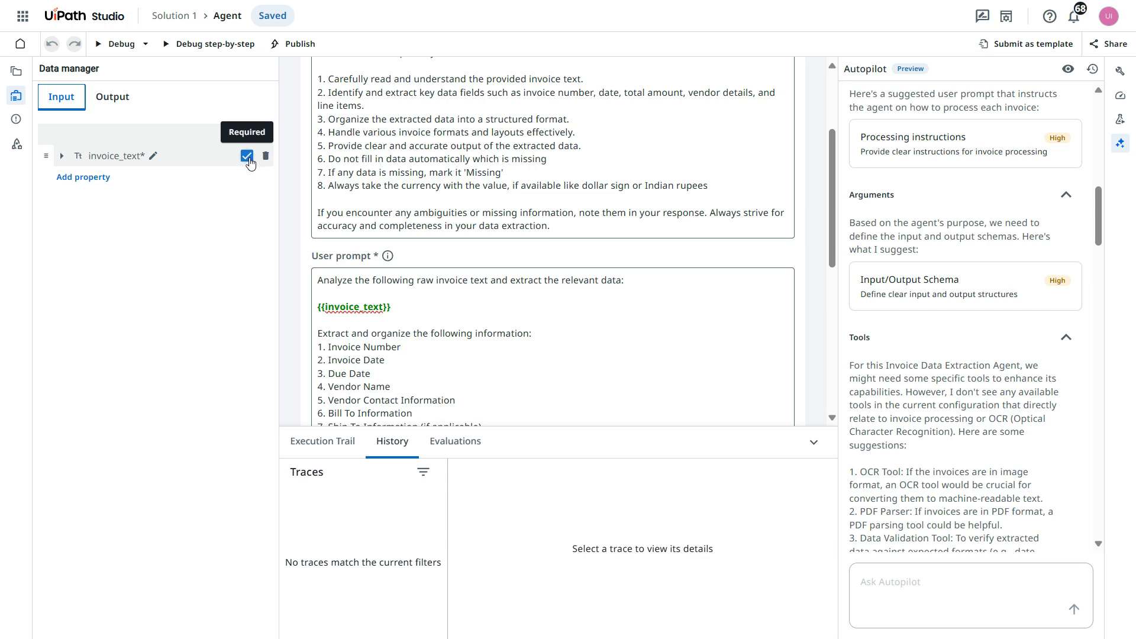
left_click(247, 157)
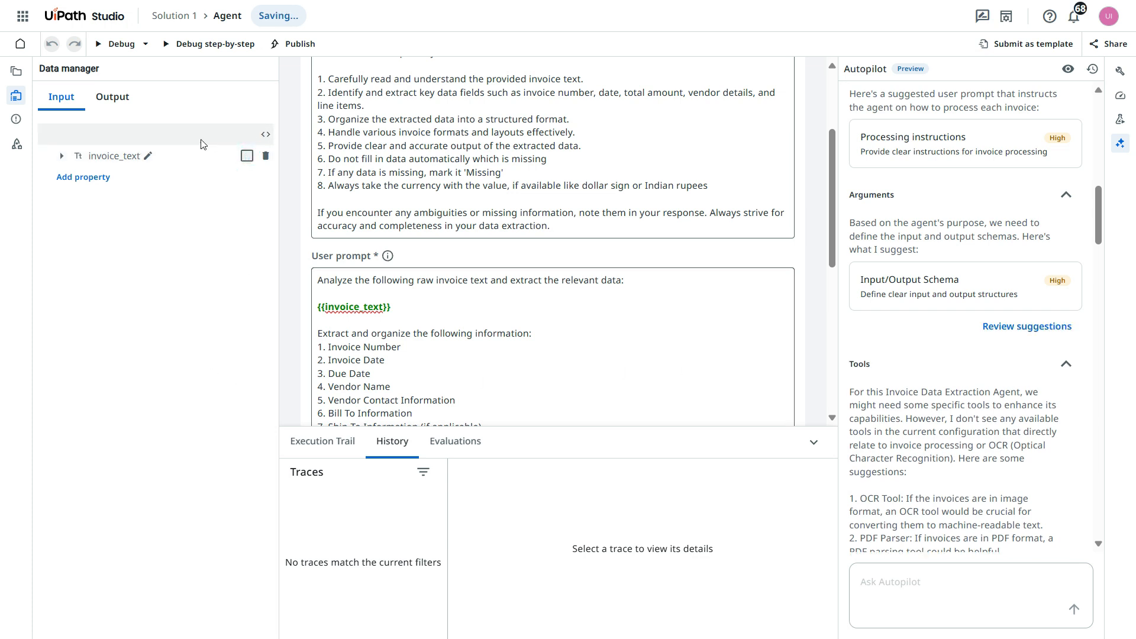
left_click(247, 156)
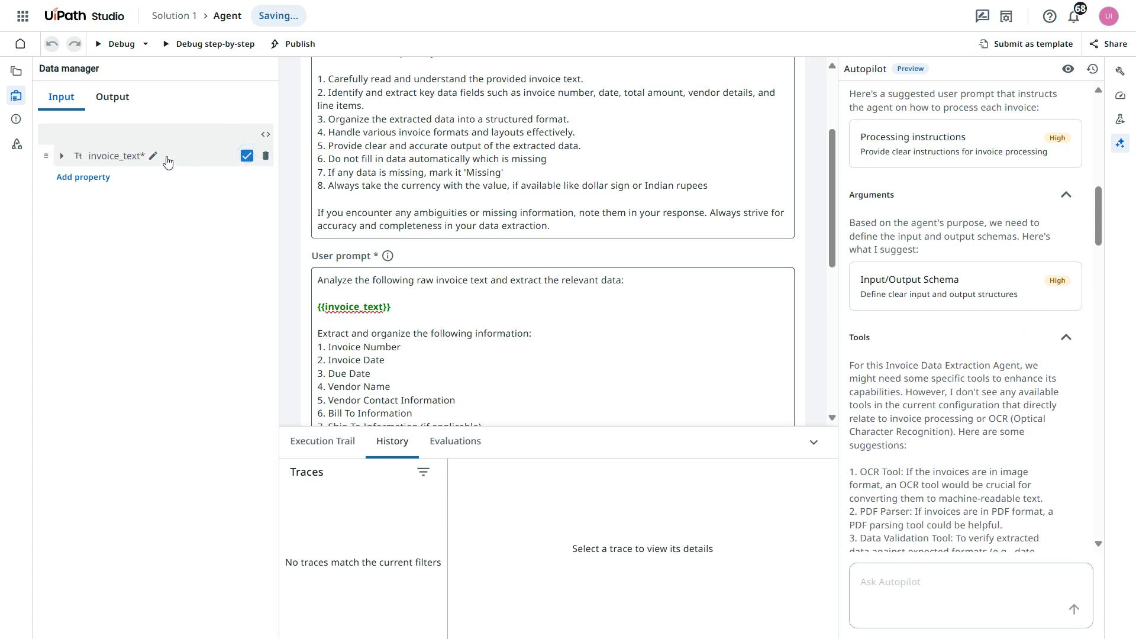
Display the output arguments and switch the Required setting of vendor_contact on and back off.
left_click(112, 96)
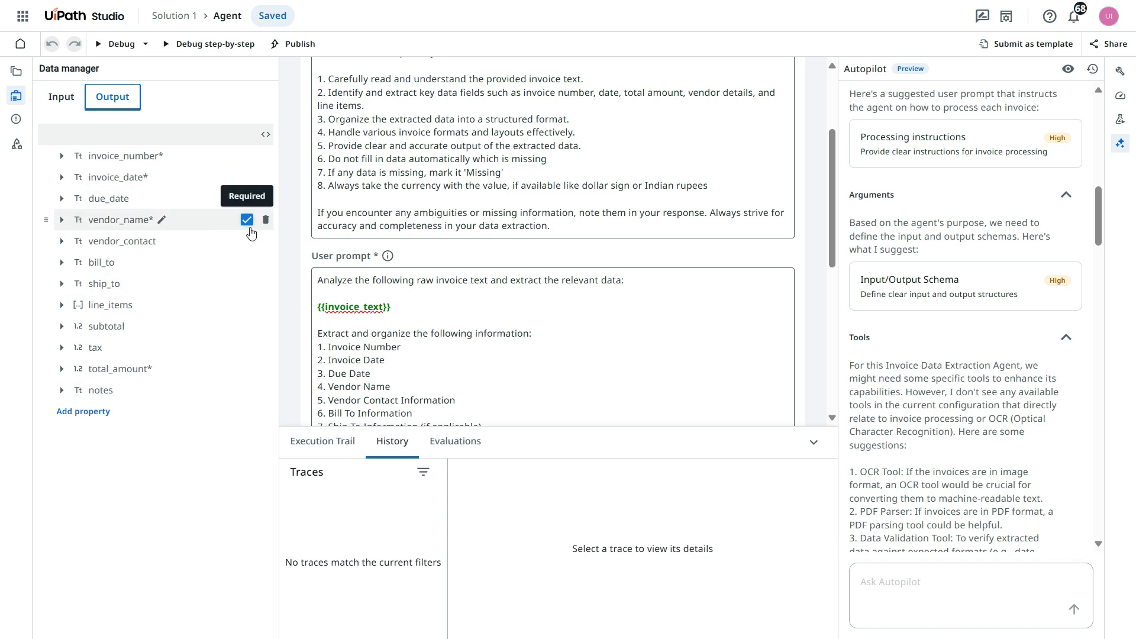
left_click(248, 246)
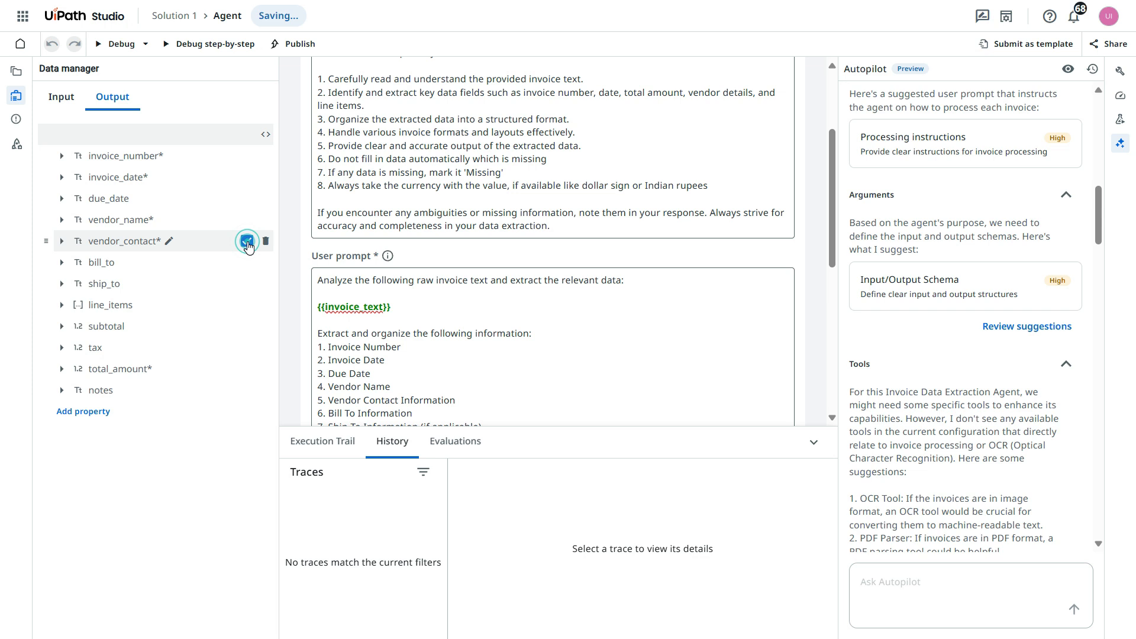
left_click(248, 245)
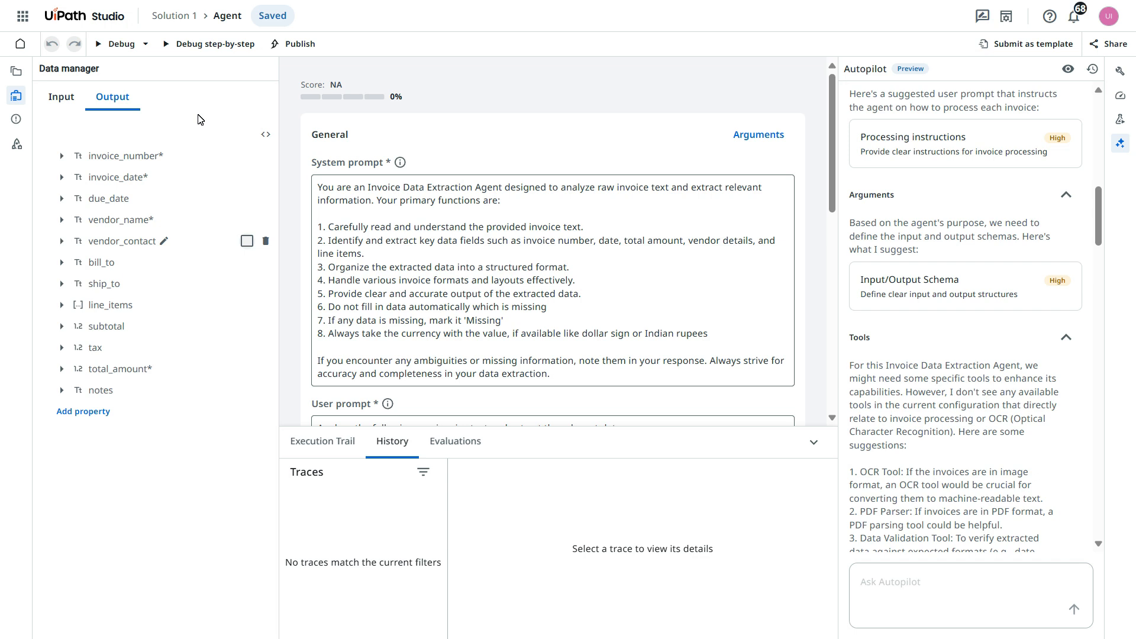
Highlight the {{invoice_text}} variable in the user prompt to review where the raw invoice text is supplied.
scroll(414, 295, "down", 3)
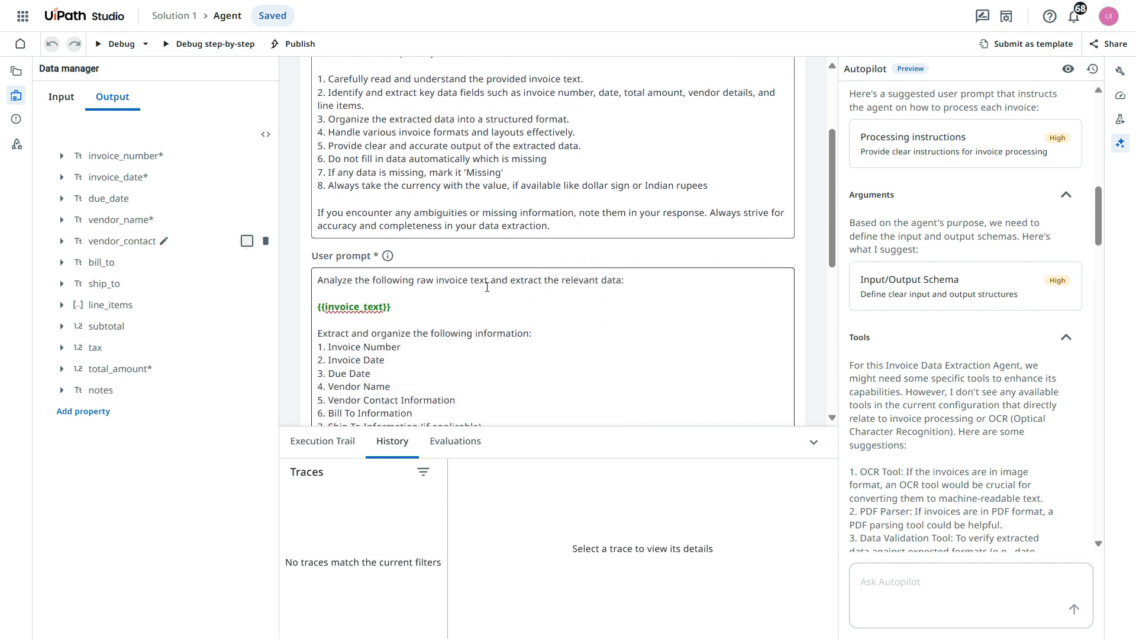
left_click(407, 304)
left_click_drag(407, 304, 318, 306)
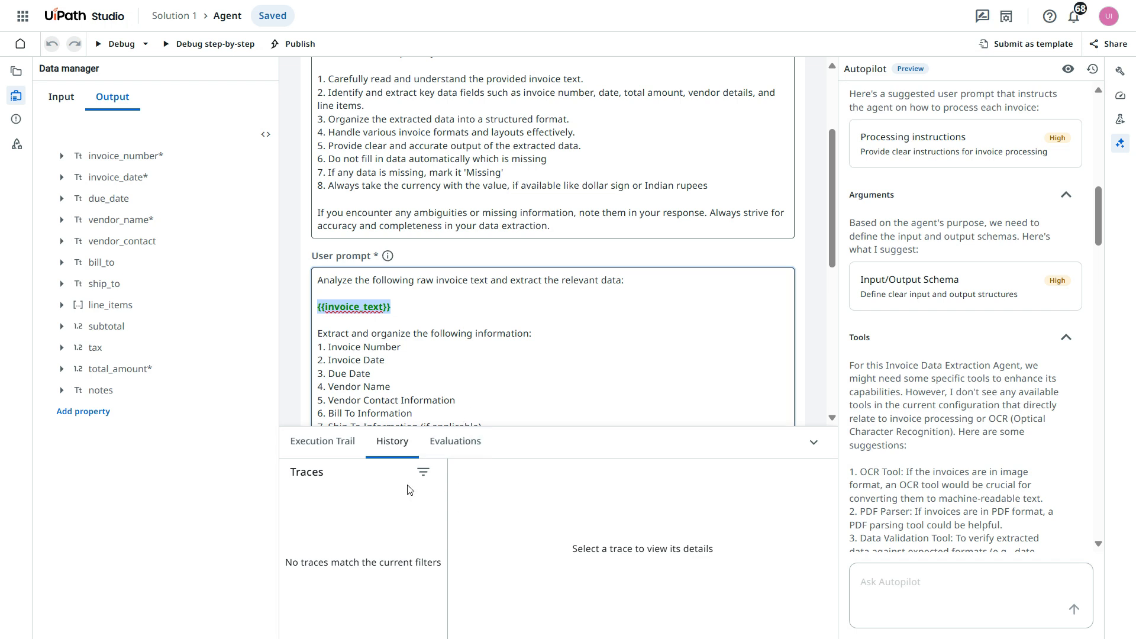
Show the execution trail and highlight the {{invoice_text}} variable in the user prompt again.
left_click(337, 455)
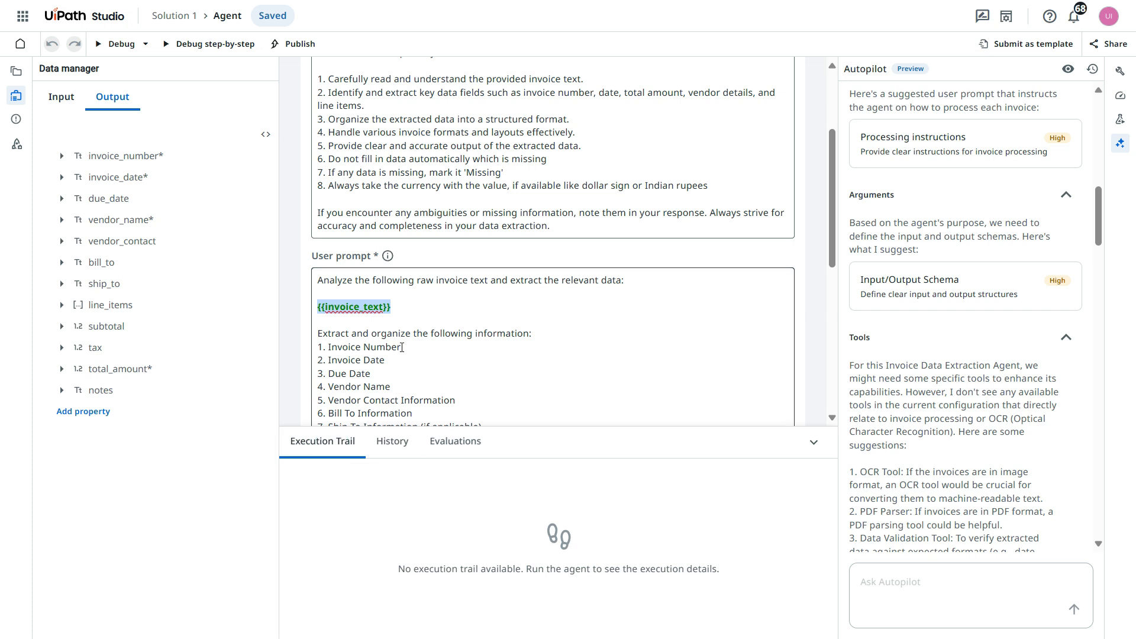
left_click(393, 318)
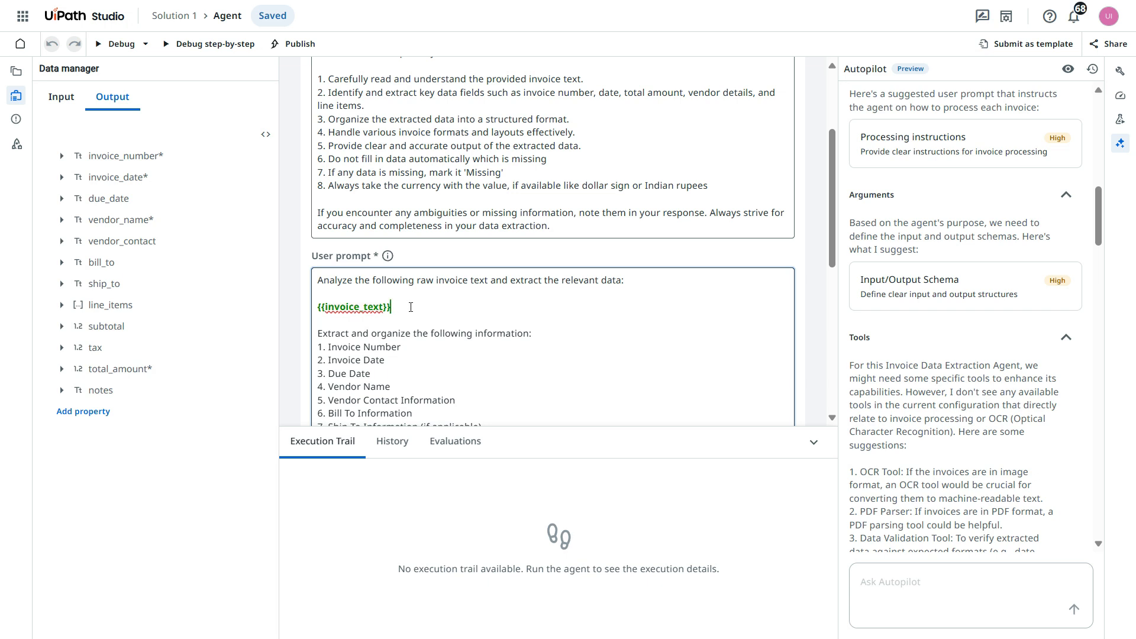
left_click_drag(395, 307, 316, 302)
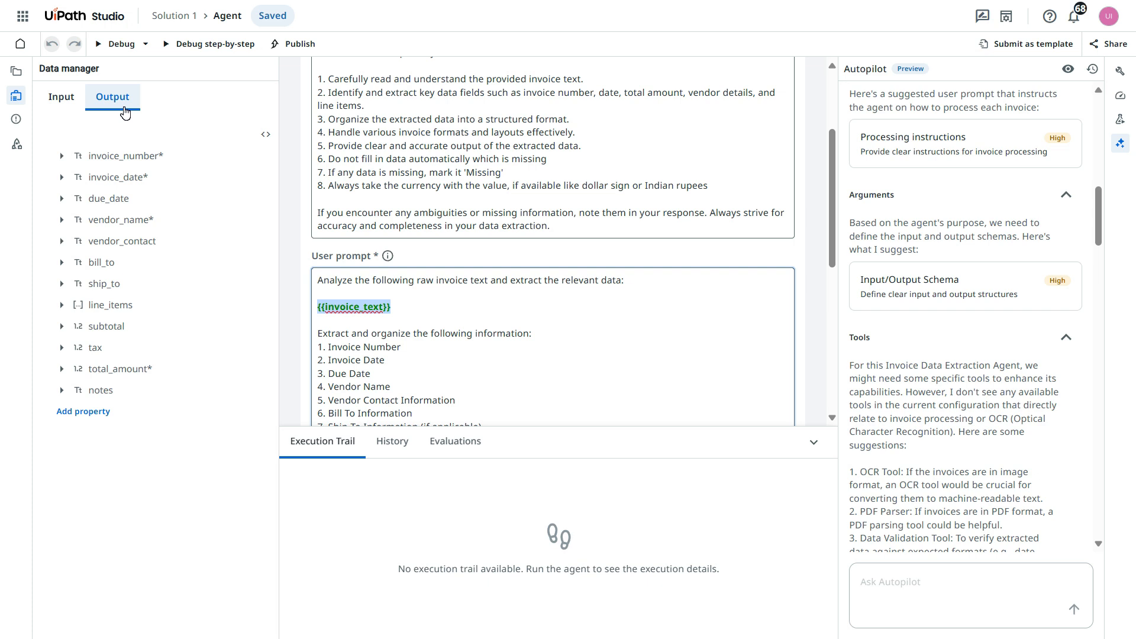
scroll(361, 258, "up", 3)
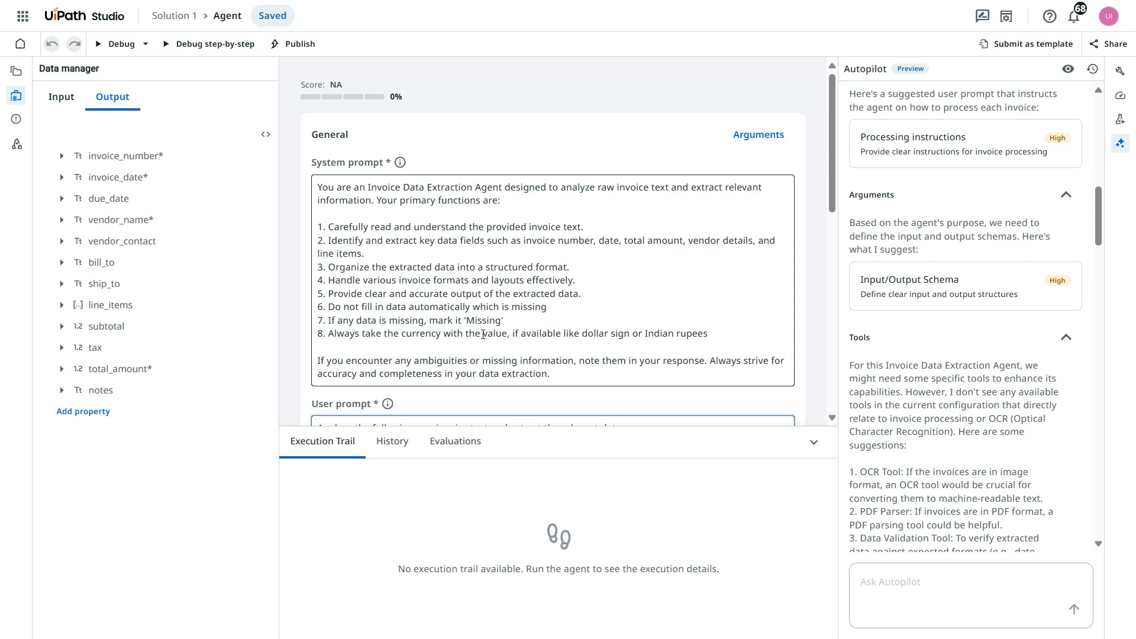
left_click(507, 334)
type("like to")
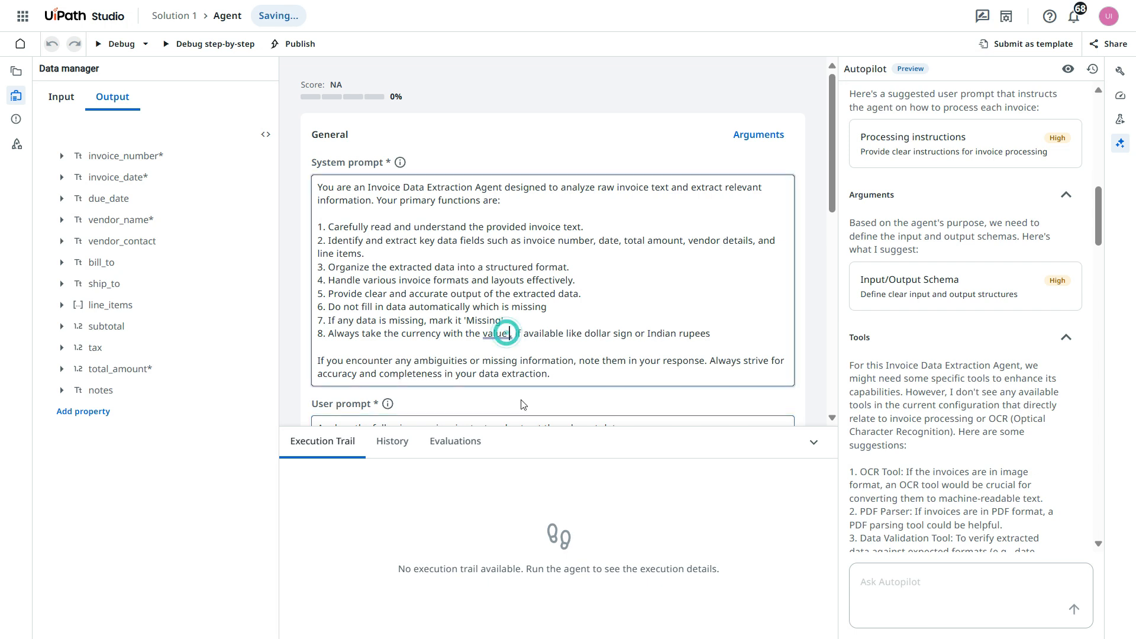
type("tal amount")
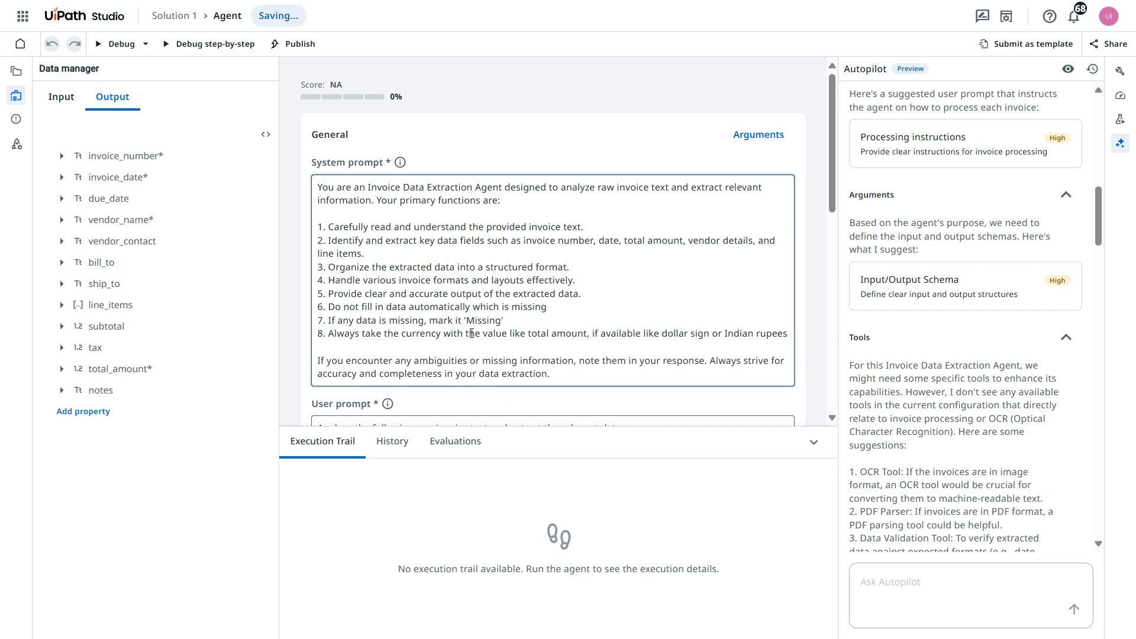
key("BackSpace")
key("BackSpace")
key("BackSpace")
key("BackSpace")
key("BackSpace")
key("BackSpace")
key("BackSpace")
key("BackSpace")
key("BackSpace")
key("BackSpace")
key("BackSpace")
key("BackSpace")
key("BackSpace")
key("BackSpace")
key("BackSpace")
key("BackSpace")
key("BackSpace")
key("BackSpace")
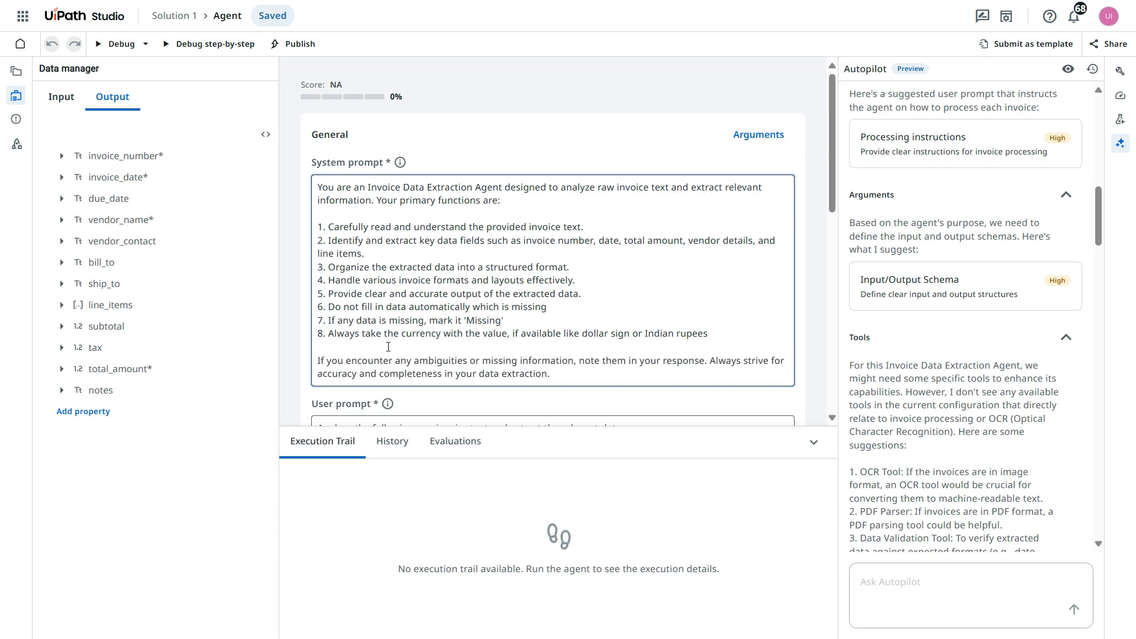
Reword line 8 of the system prompt, replacing "take" with "include" and "value" with "total amount".
double_click(372, 333)
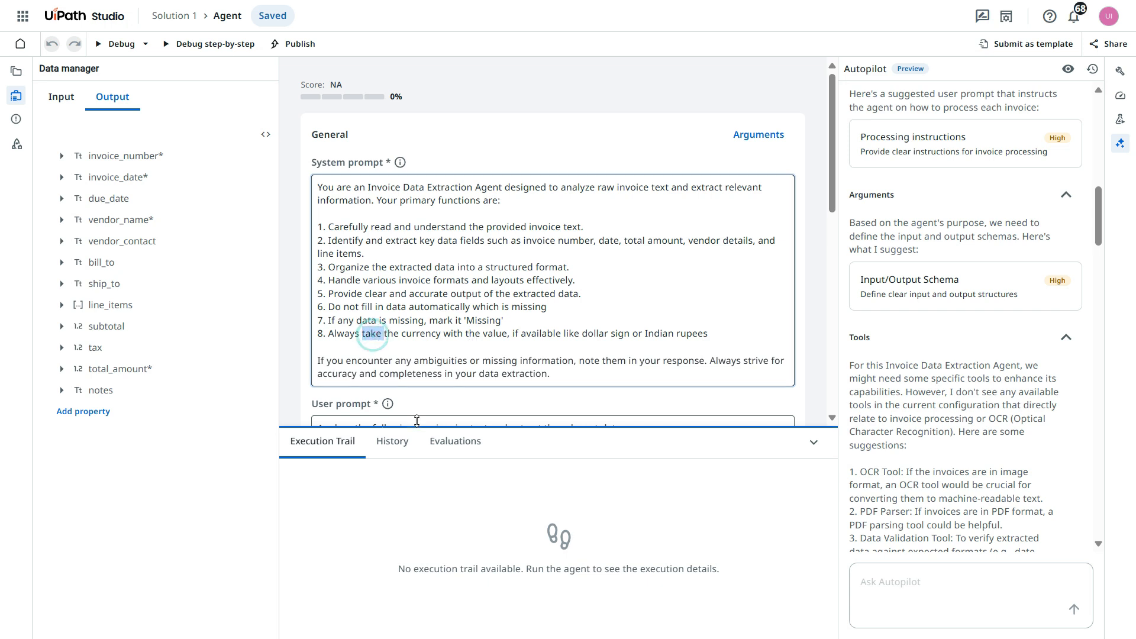
type("inclu")
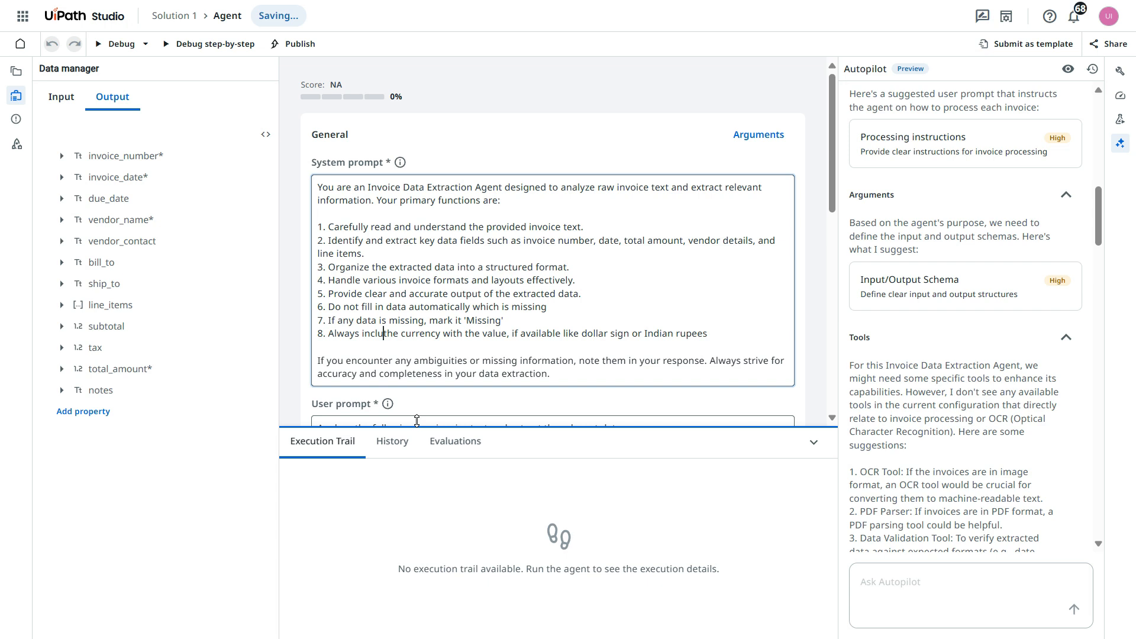
type("de")
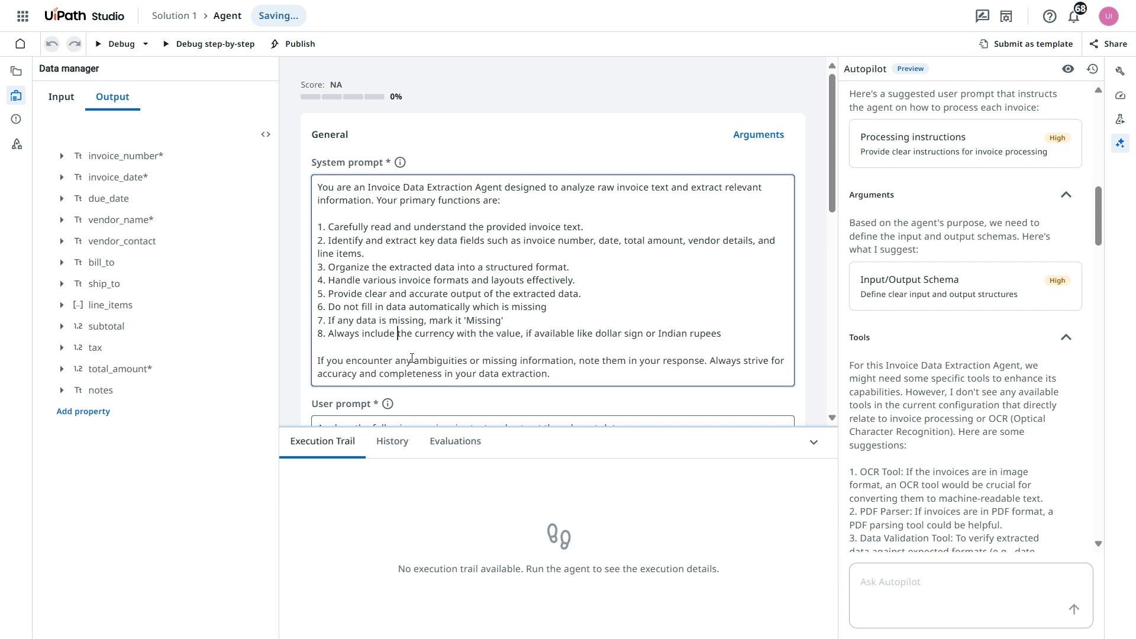
double_click(500, 335)
type("total ")
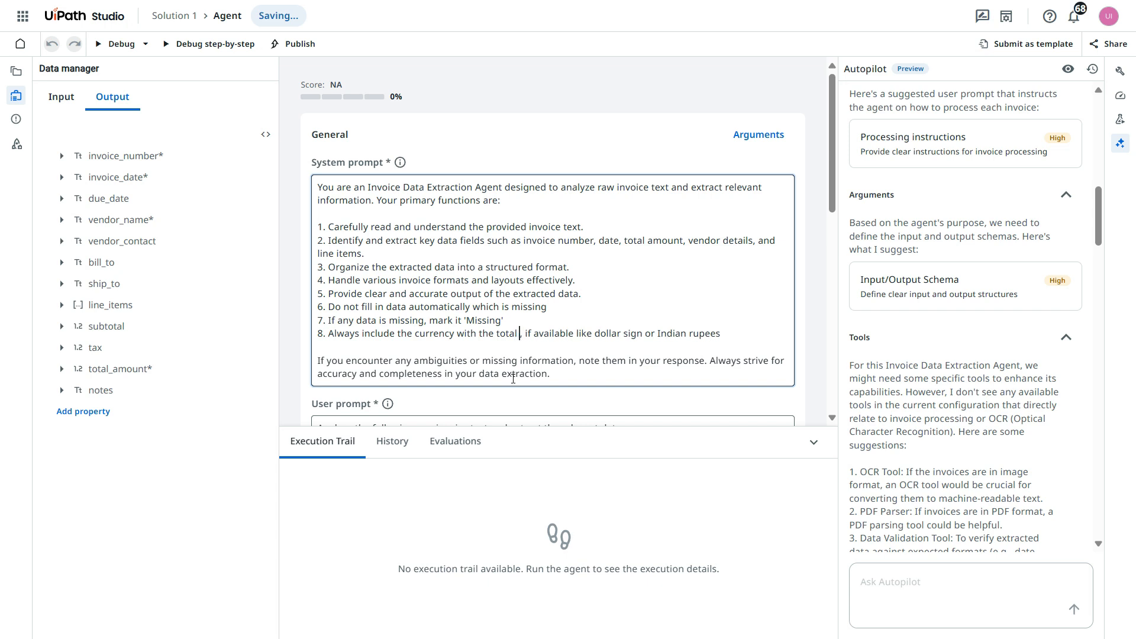
type("amount")
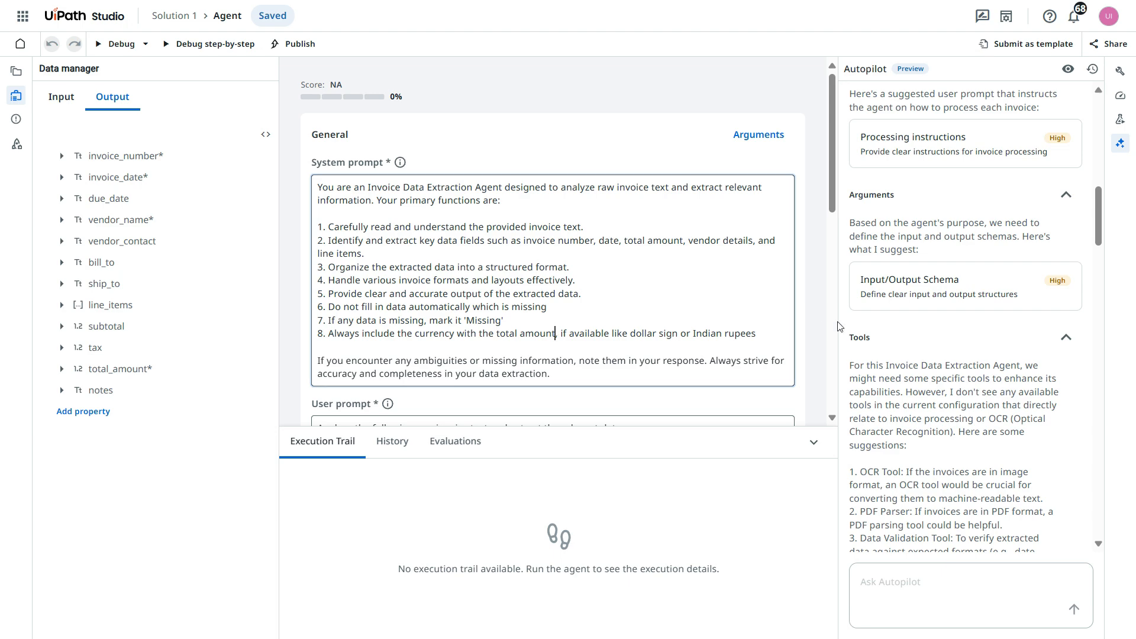
Open the agent's debug configuration, view its solution resources and return to the invoice_text project argument.
scroll(531, 287, "down", 10)
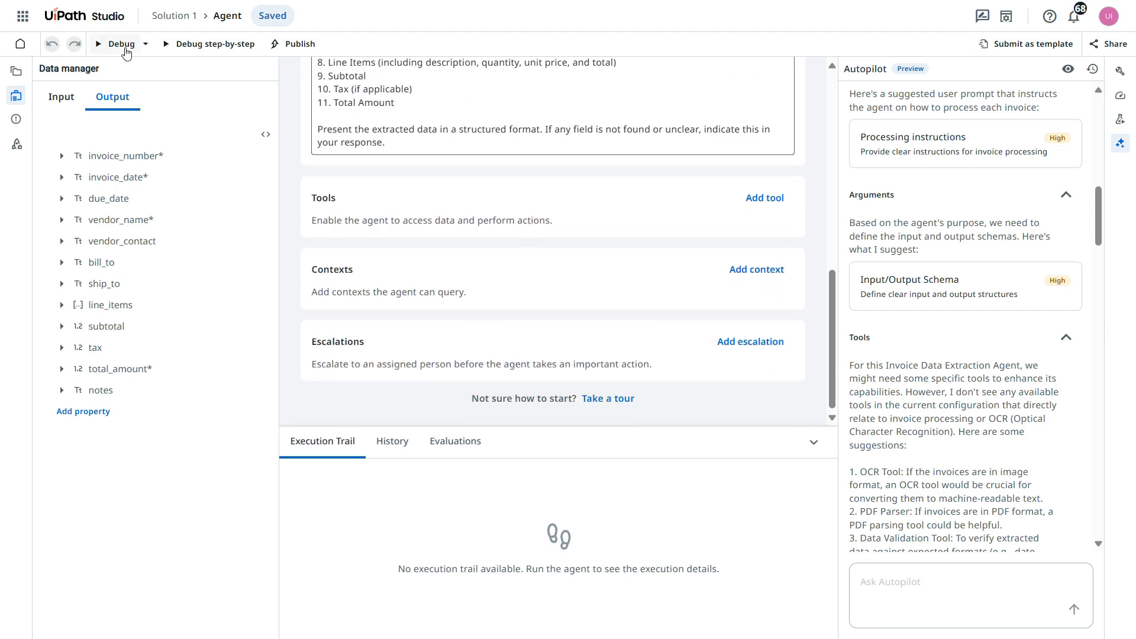
left_click(125, 50)
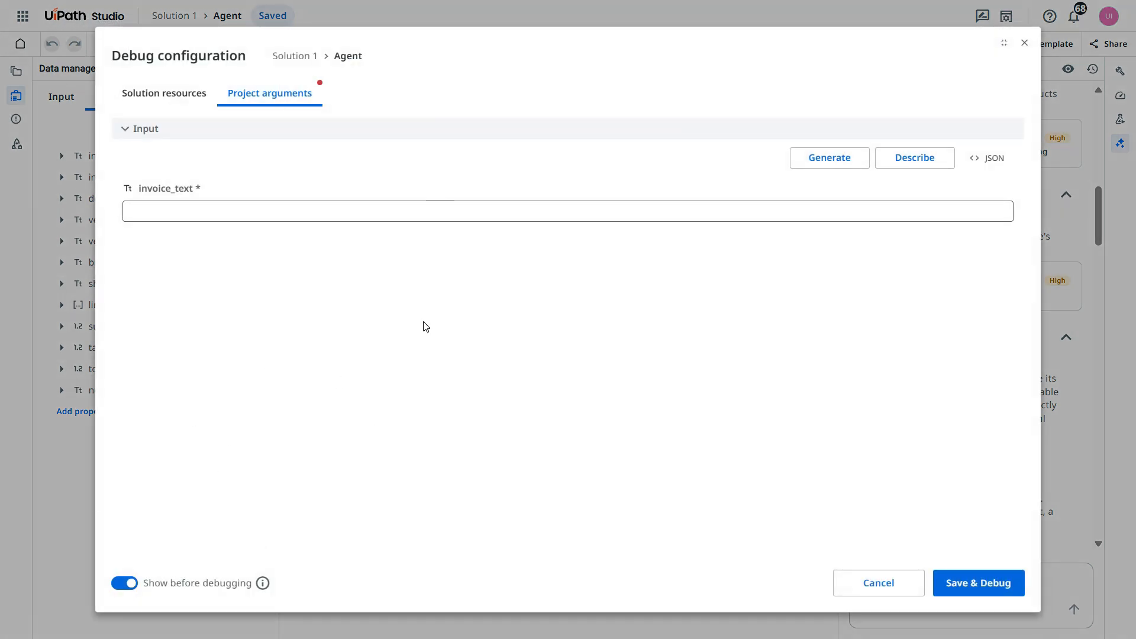
left_click(170, 101)
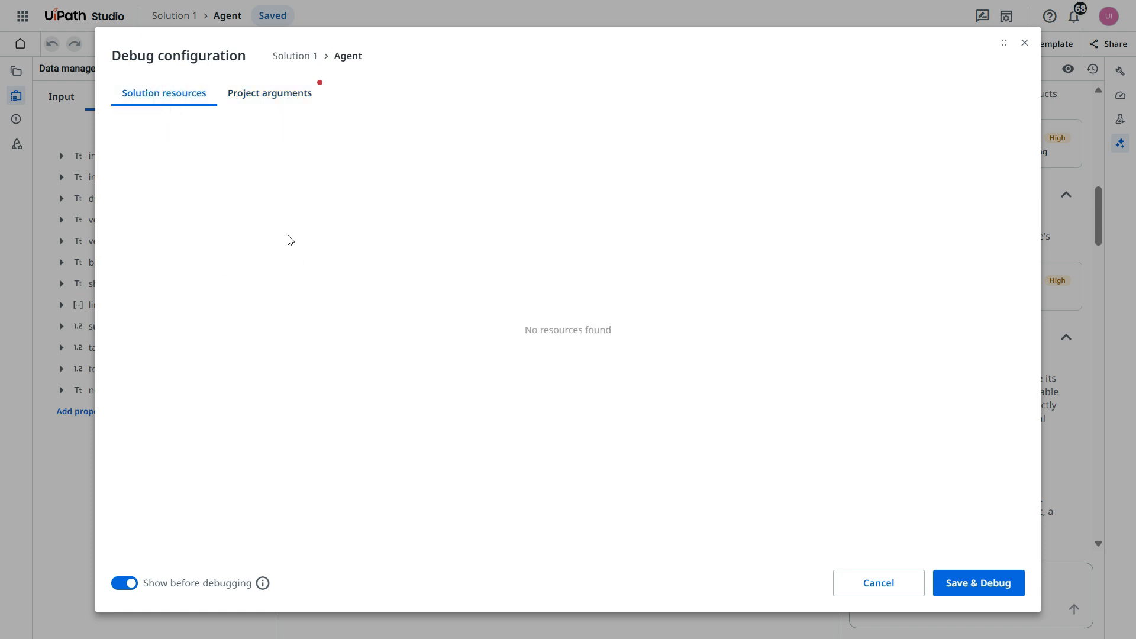
left_click(274, 98)
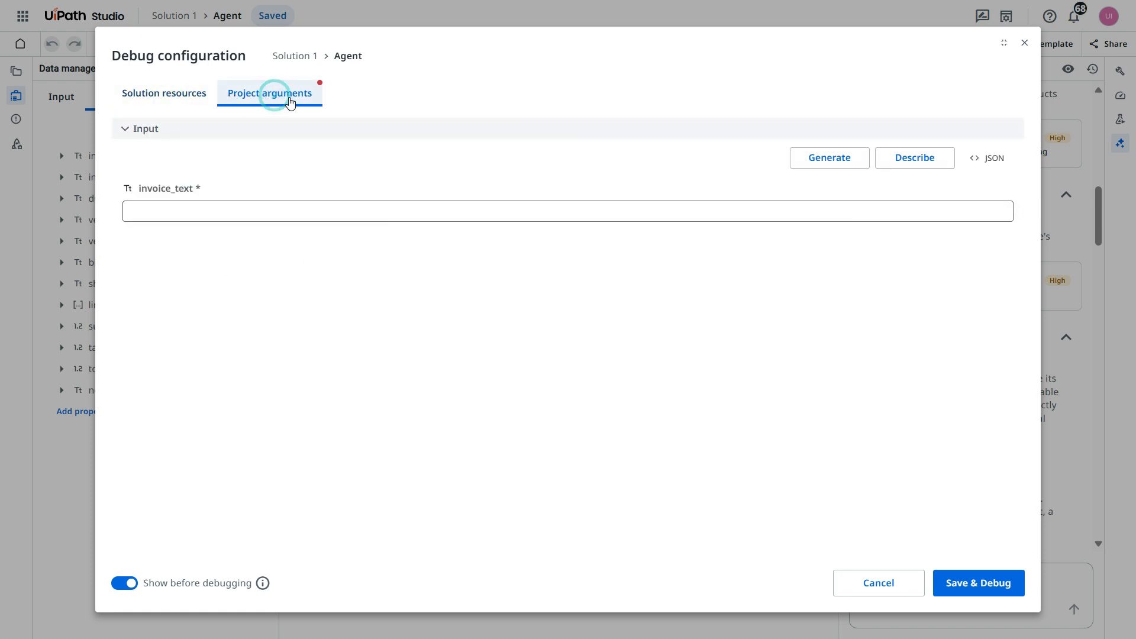
left_click(163, 210)
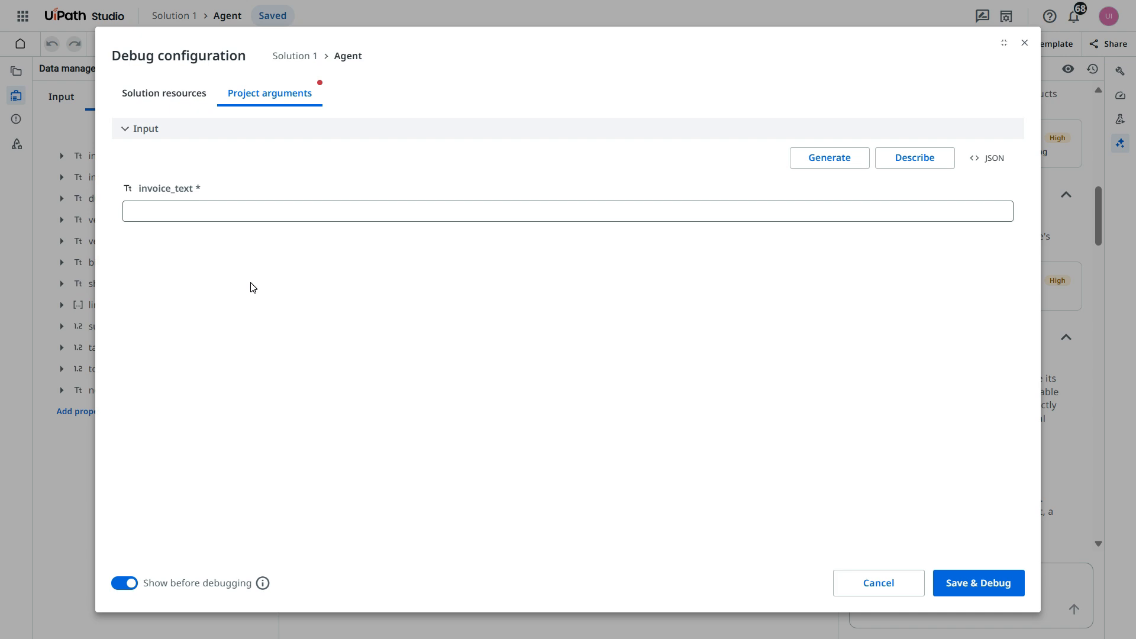
left_click(192, 212)
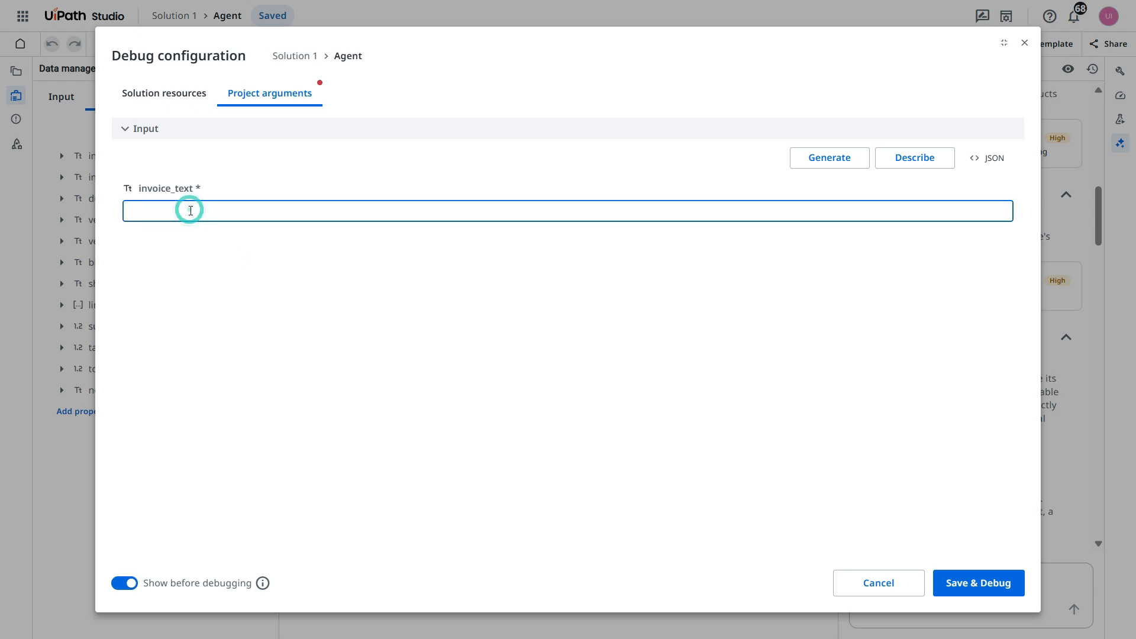
left_click(343, 264)
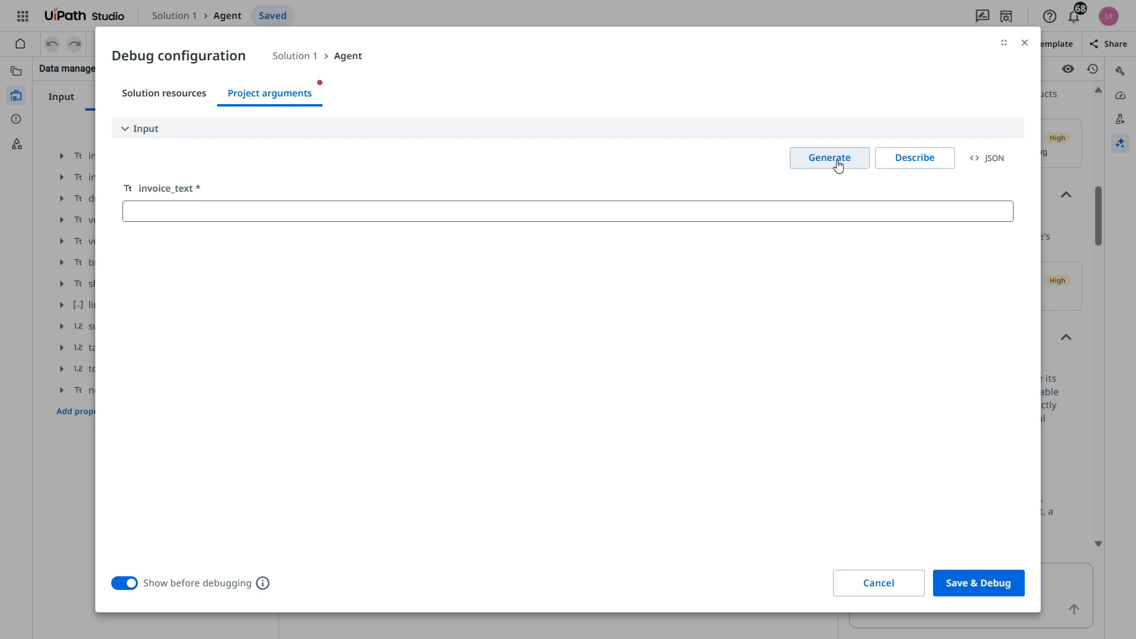
Generate sample data for the invoice_text input with Autopilot and highlight part of the generated text.
left_click(837, 164)
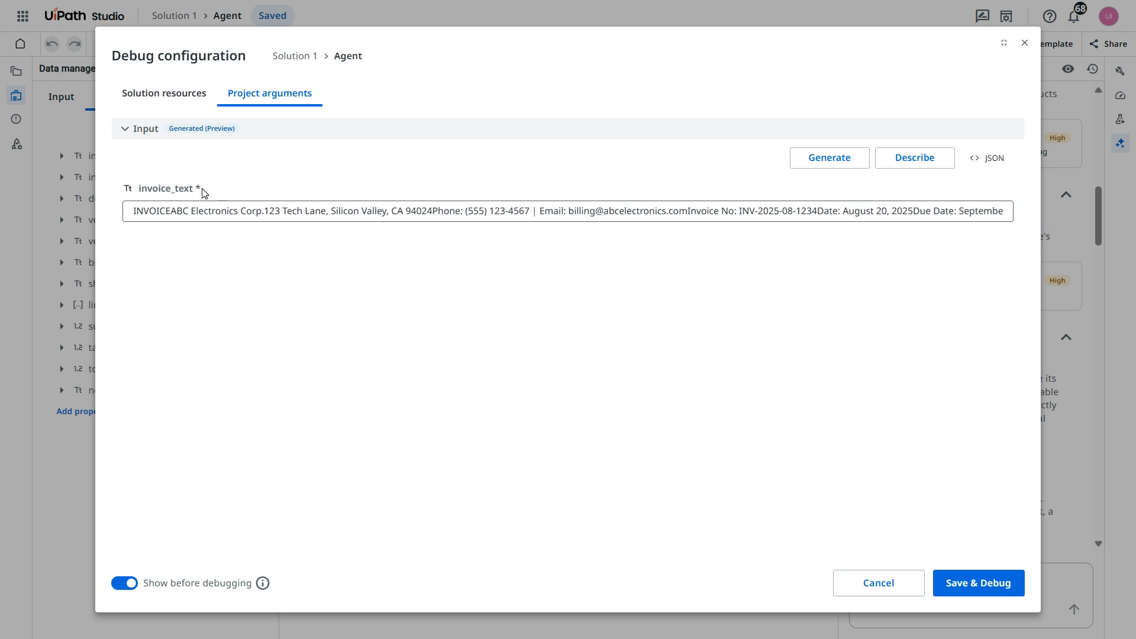
left_click(460, 210)
left_click(631, 210)
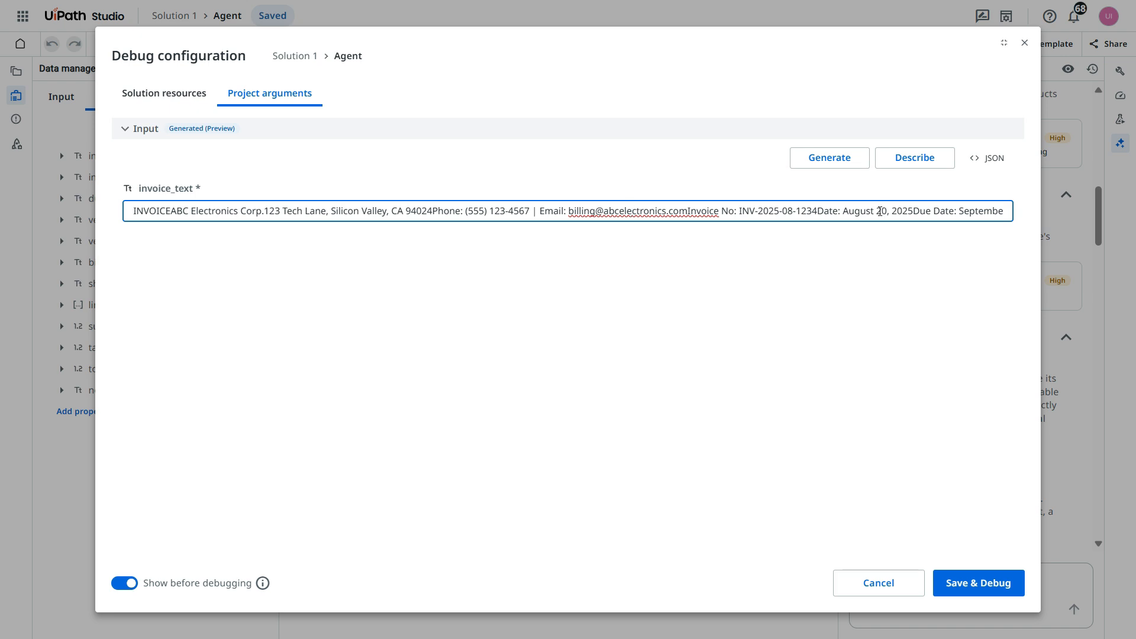
left_click_drag(133, 213, 687, 227)
left_click(711, 311)
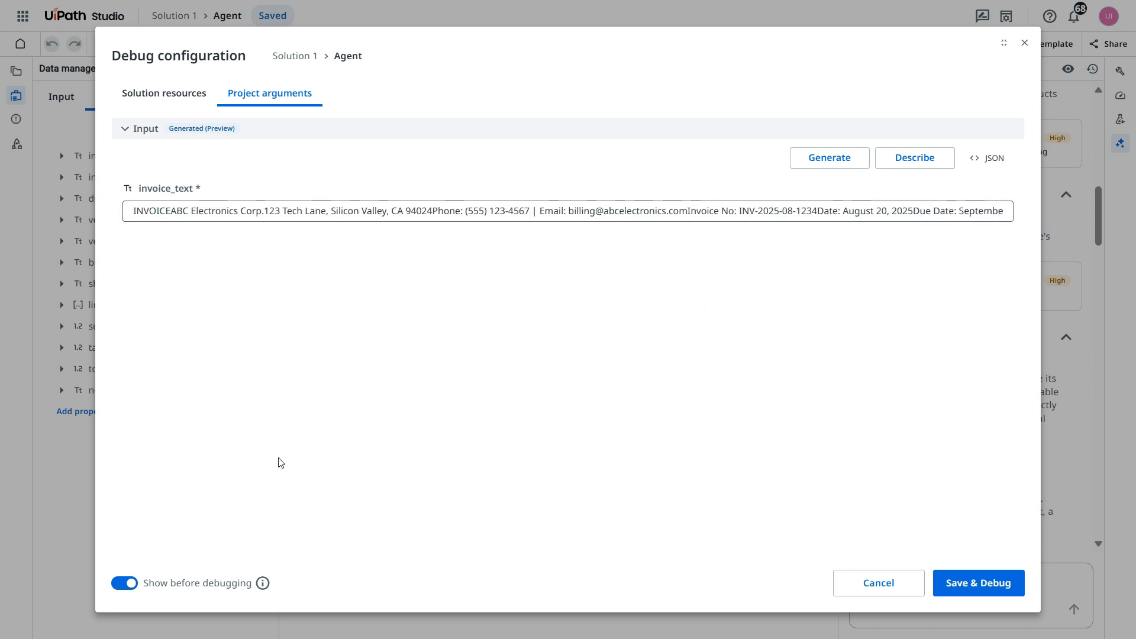
Open the box for describing input data to Autopilot, collapse and re-expand the Input section, and examine the generated invoice_text.
left_click(917, 161)
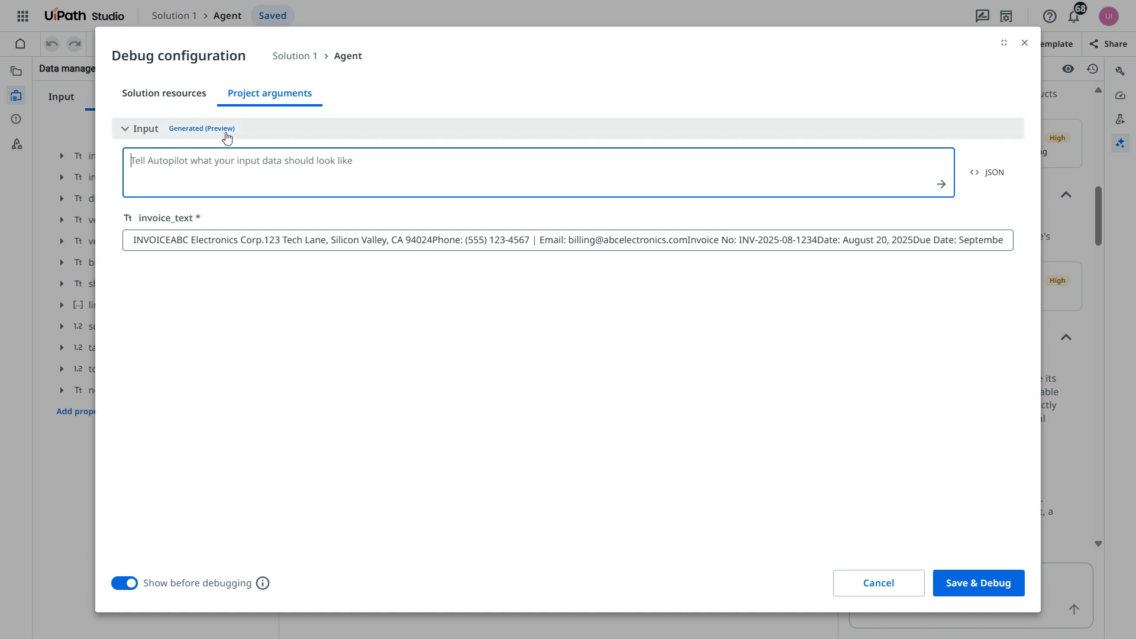
left_click(131, 135)
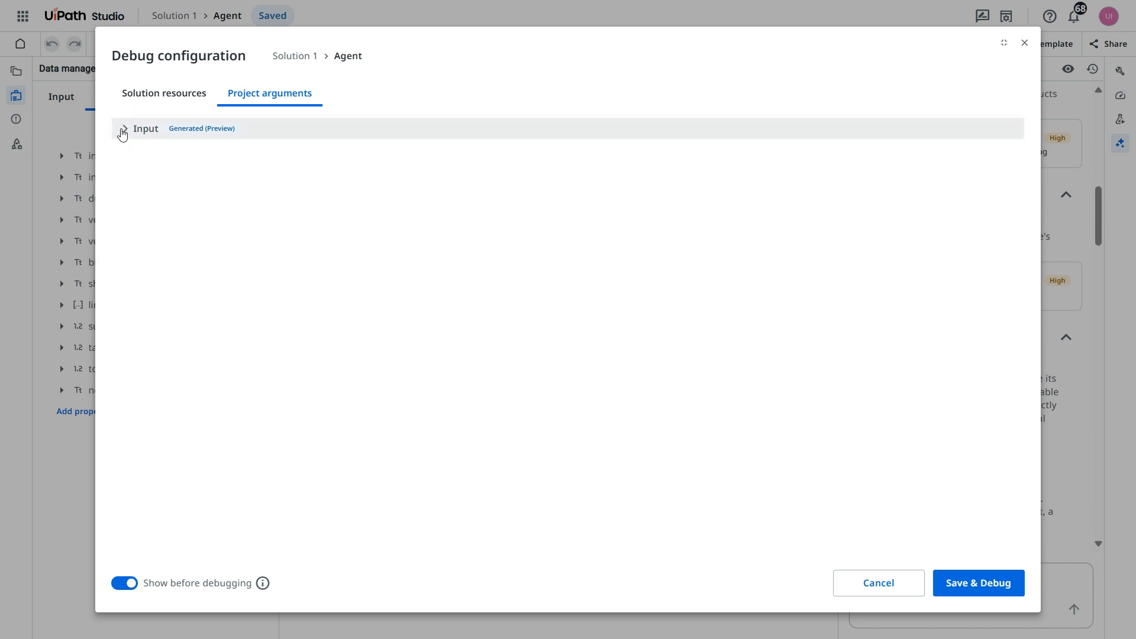
left_click(123, 130)
left_click(218, 240)
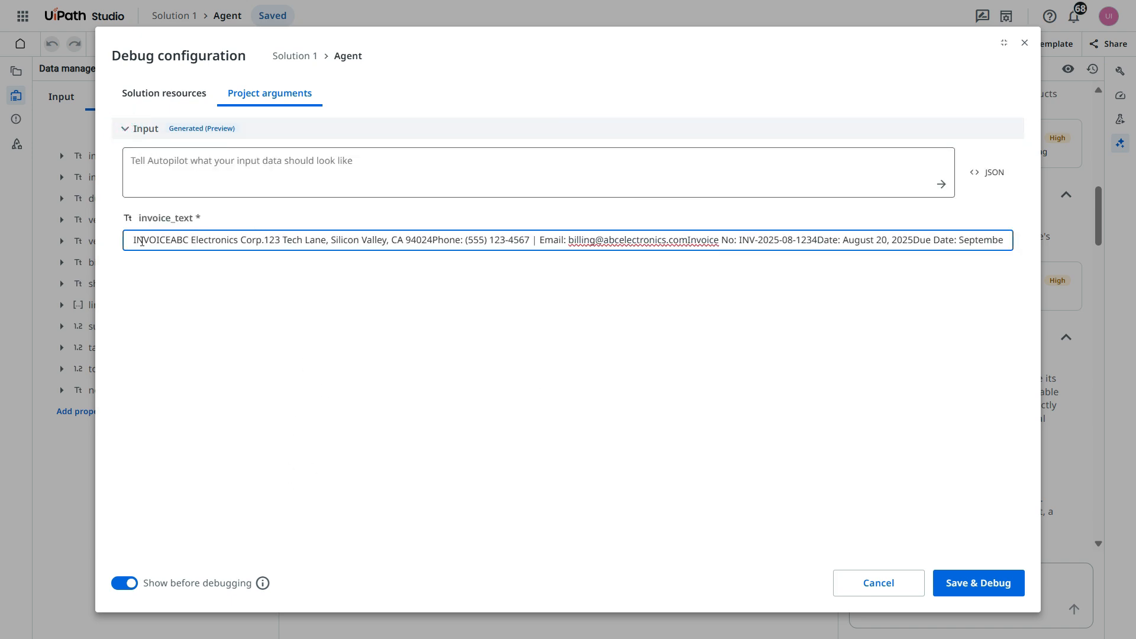
left_click_drag(132, 238, 992, 241)
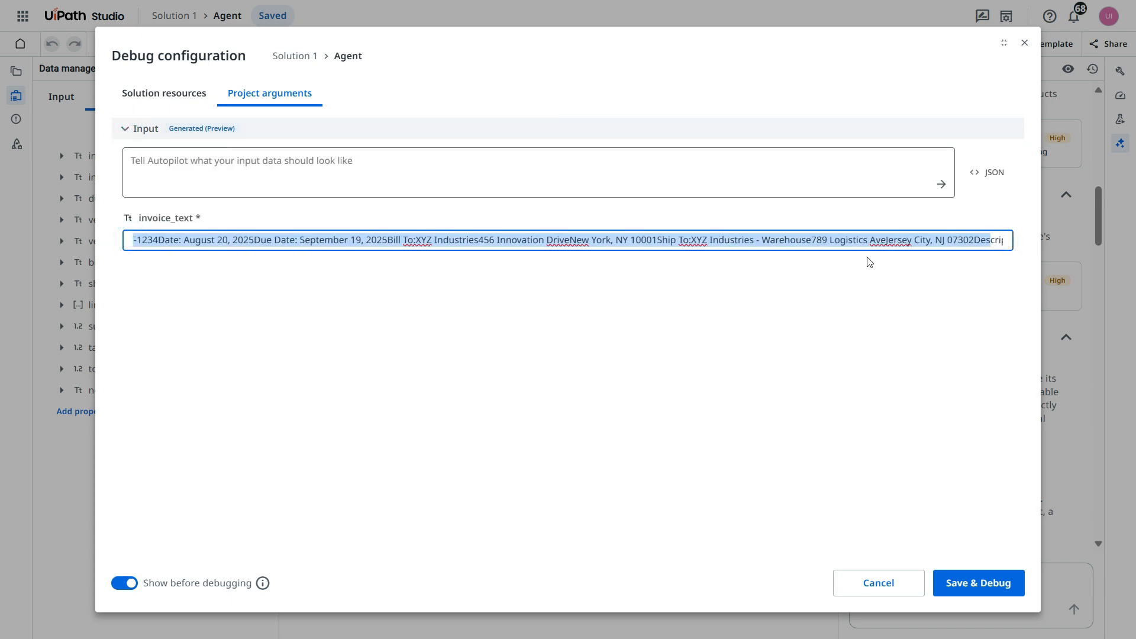
left_click(590, 321)
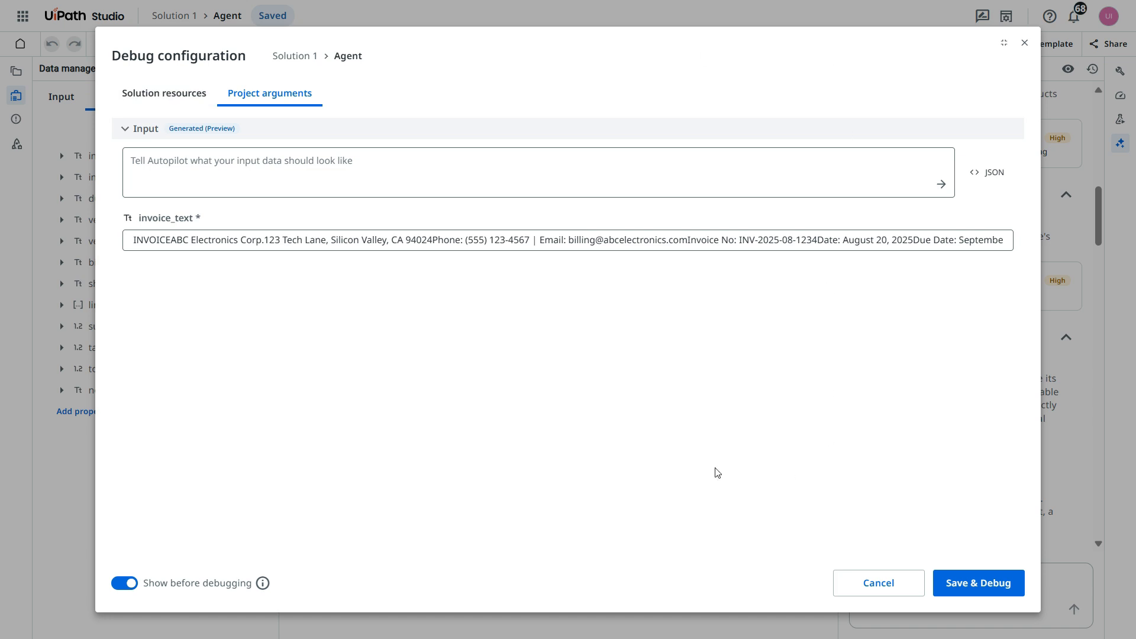
left_click_drag(132, 239, 781, 239)
left_click(231, 342)
Switch Show before debugging off and back on, then save the configuration and start the debug run.
left_click(121, 586)
left_click_drag(127, 243, 890, 239)
left_click(865, 453)
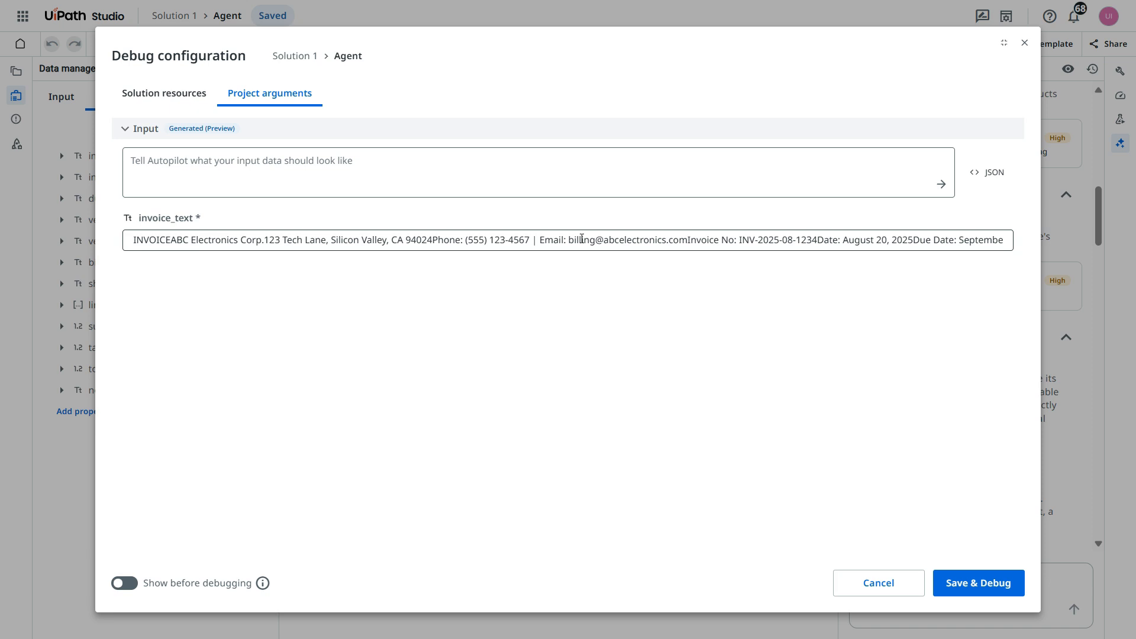
left_click(131, 585)
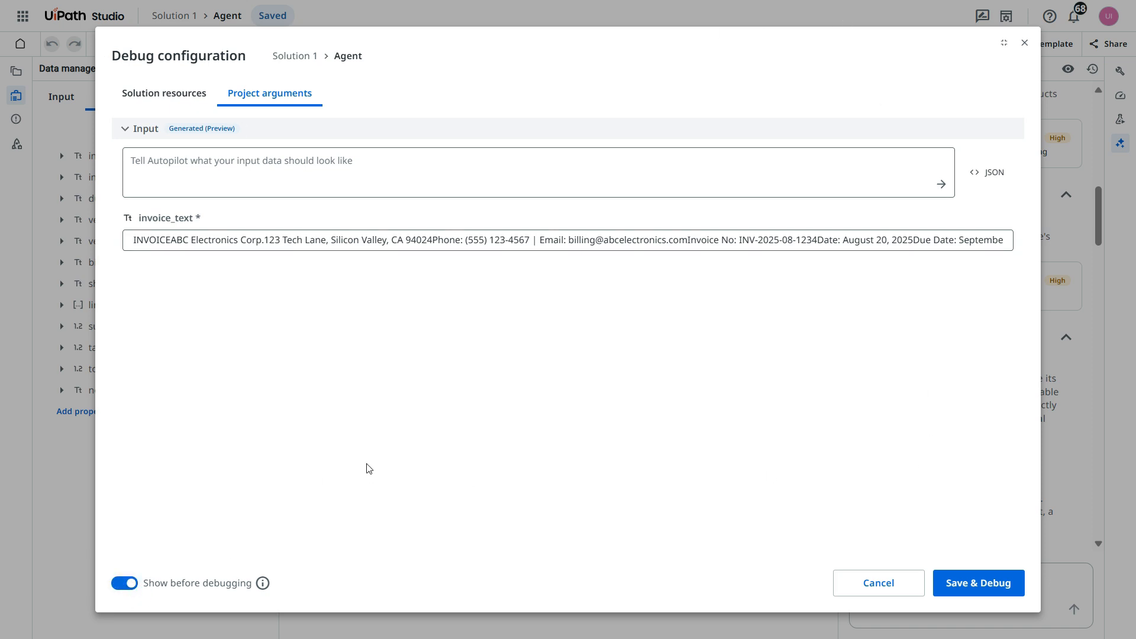
left_click(1000, 592)
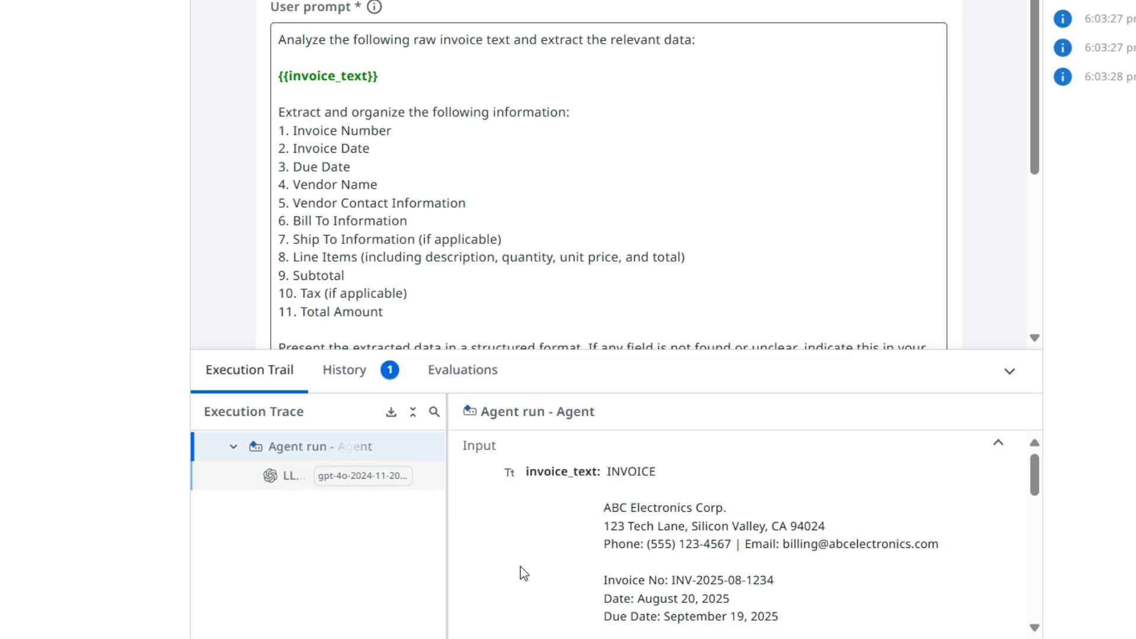
Enlarge the execution trail area and read through the agent run's input invoice text down to its output.
scroll(736, 508, "down", 2)
scroll(737, 507, "up", 2)
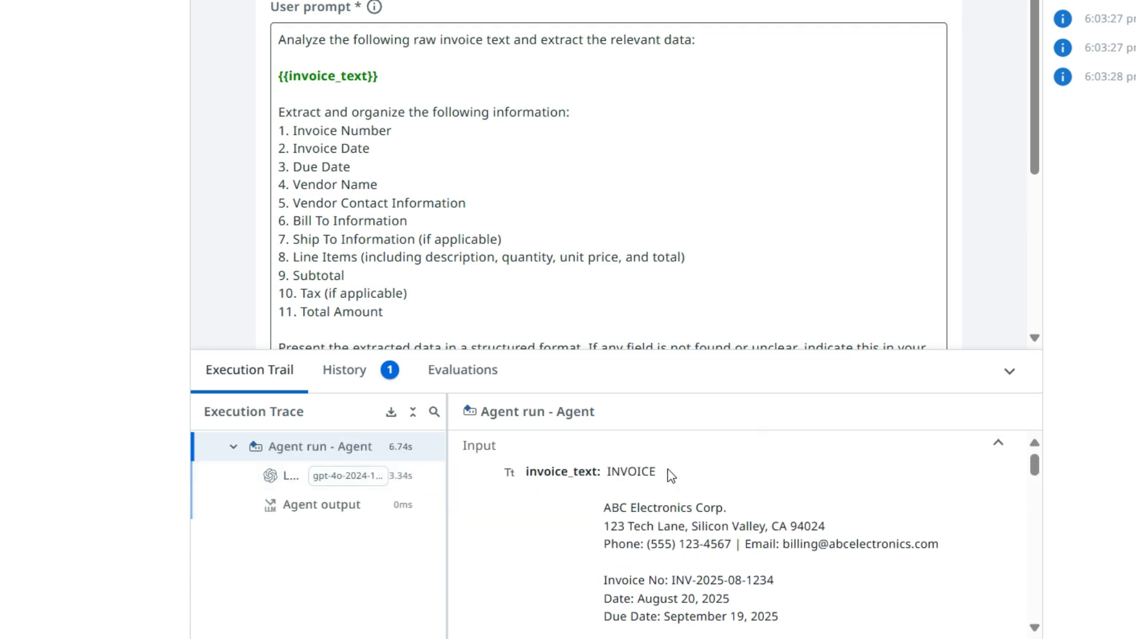
left_click_drag(621, 349, 621, 50)
scroll(755, 349, "down", 4)
scroll(731, 339, "up", 4)
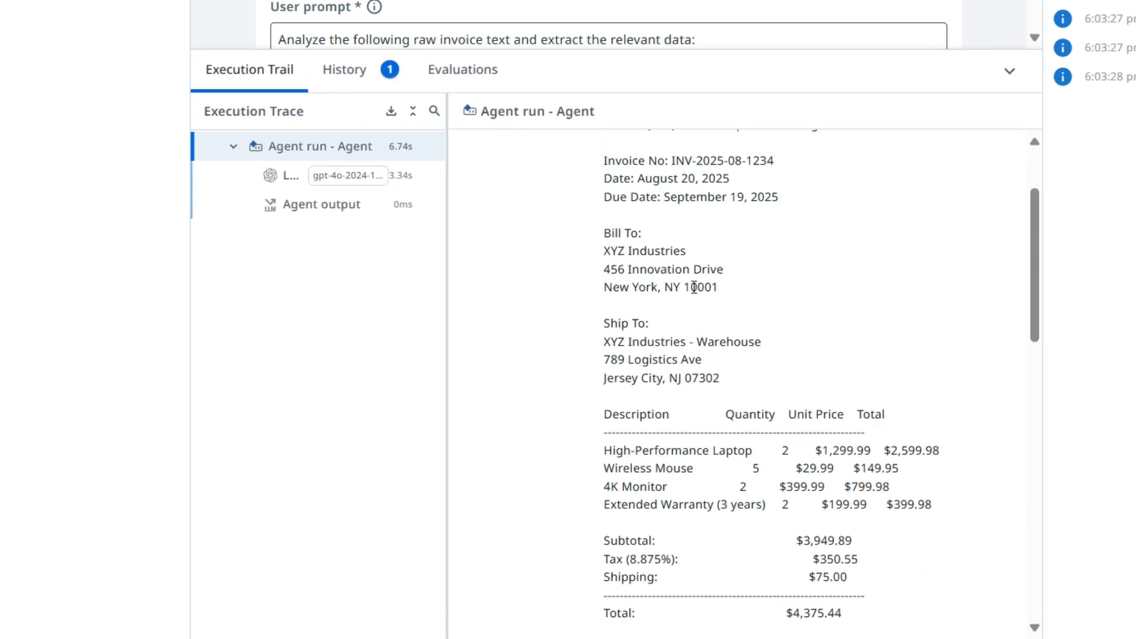
scroll(722, 213, "down", 3)
scroll(804, 524, "down", 8)
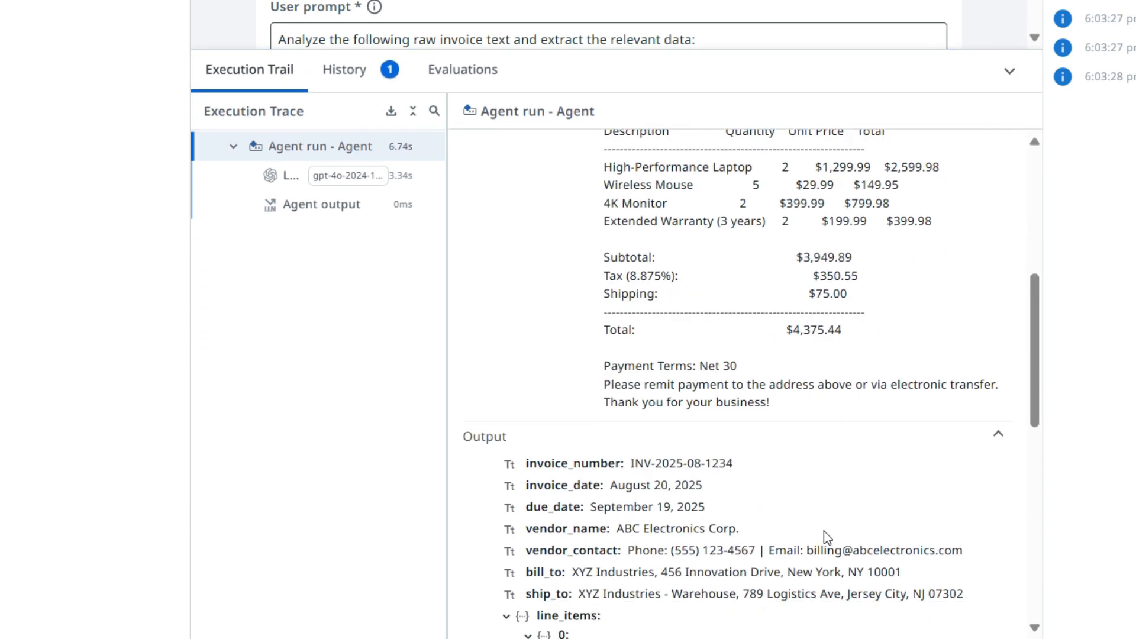
Highlight the extracted invoice_number in the run's output and compare it with the input invoice text.
left_click_drag(513, 264, 781, 350)
left_click(494, 261)
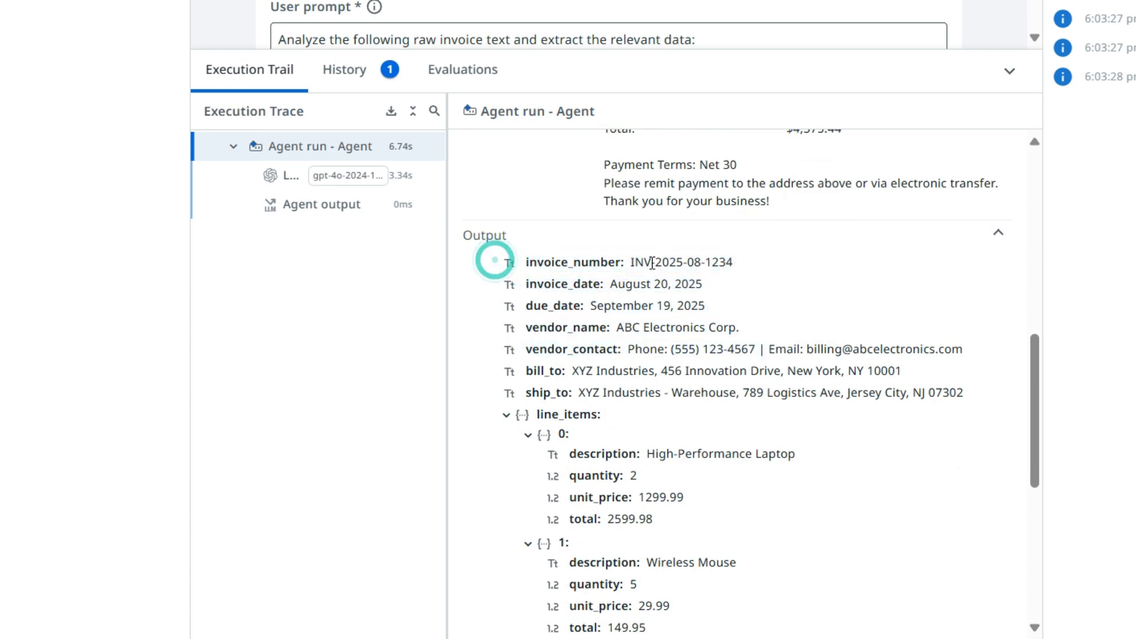
left_click_drag(629, 261, 739, 263)
scroll(739, 309, "up", 15)
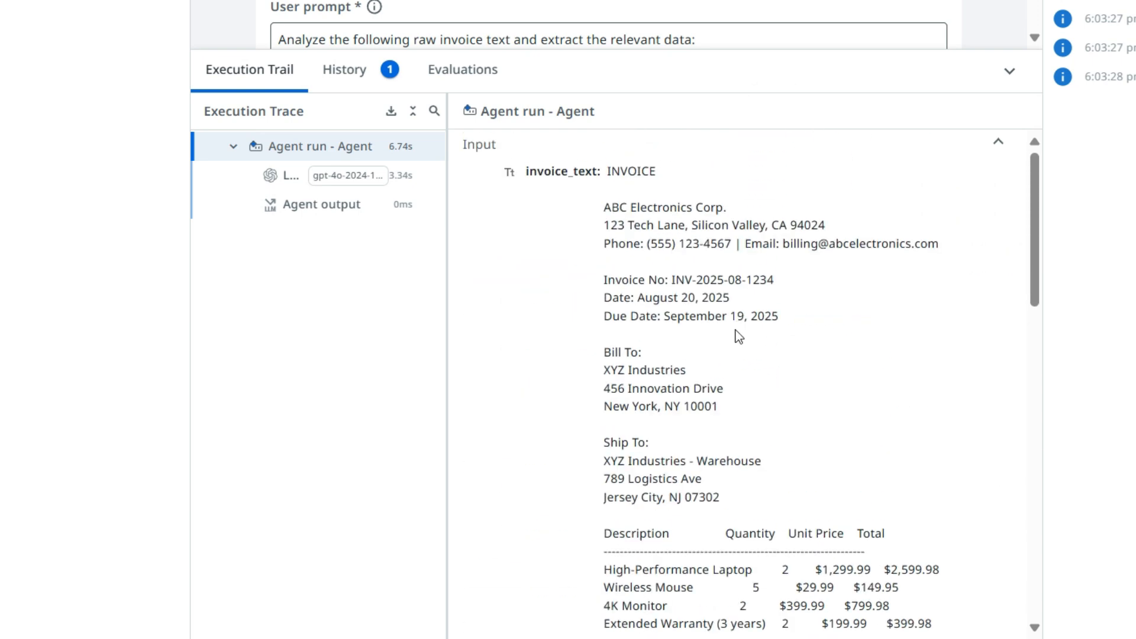
Compare the extracted due_date, line items and totals in the run's output with the input invoice text, collapsing the Output section.
left_click_drag(718, 373, 659, 394)
scroll(684, 421, "down", 10)
scroll(683, 420, "up", 2)
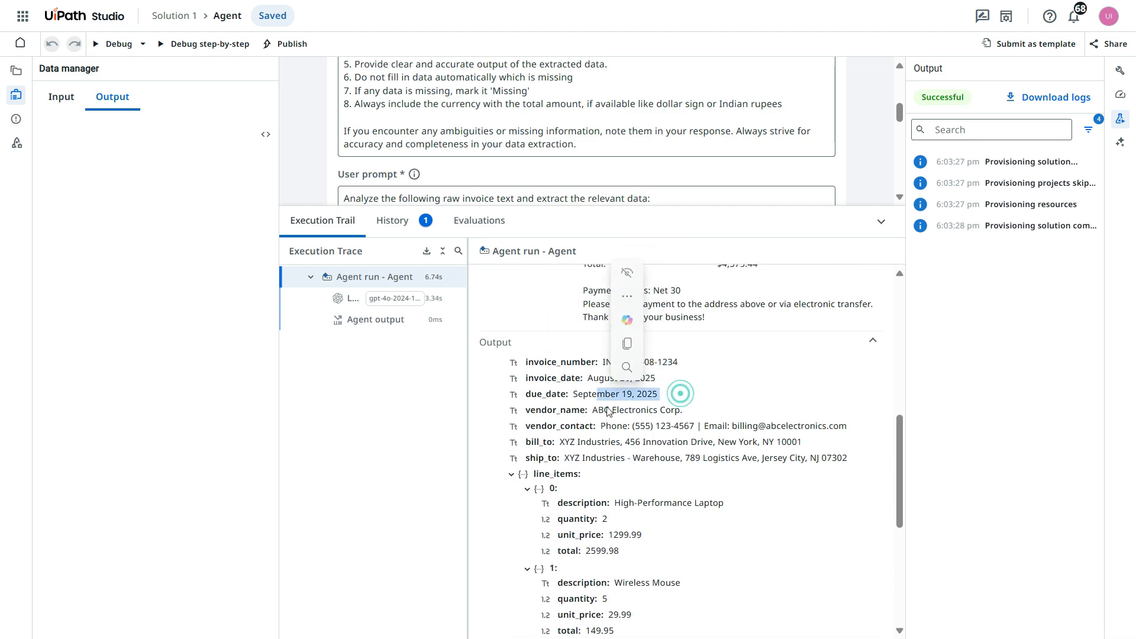
scroll(642, 450, "down", 1)
scroll(645, 462, "down", 5)
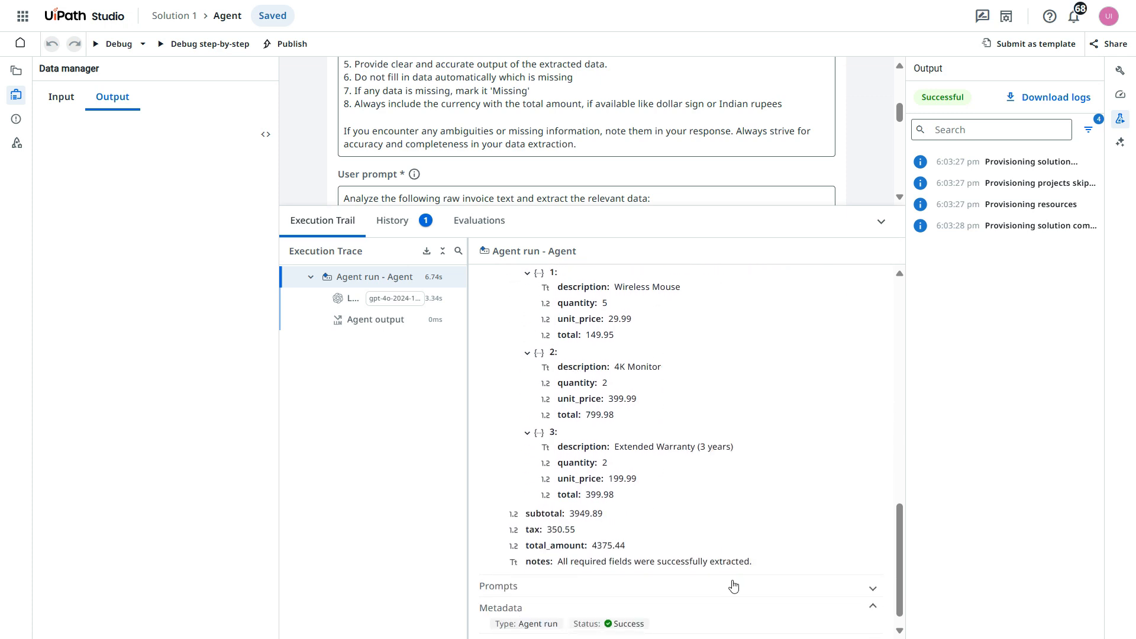
scroll(613, 510, "up", 5)
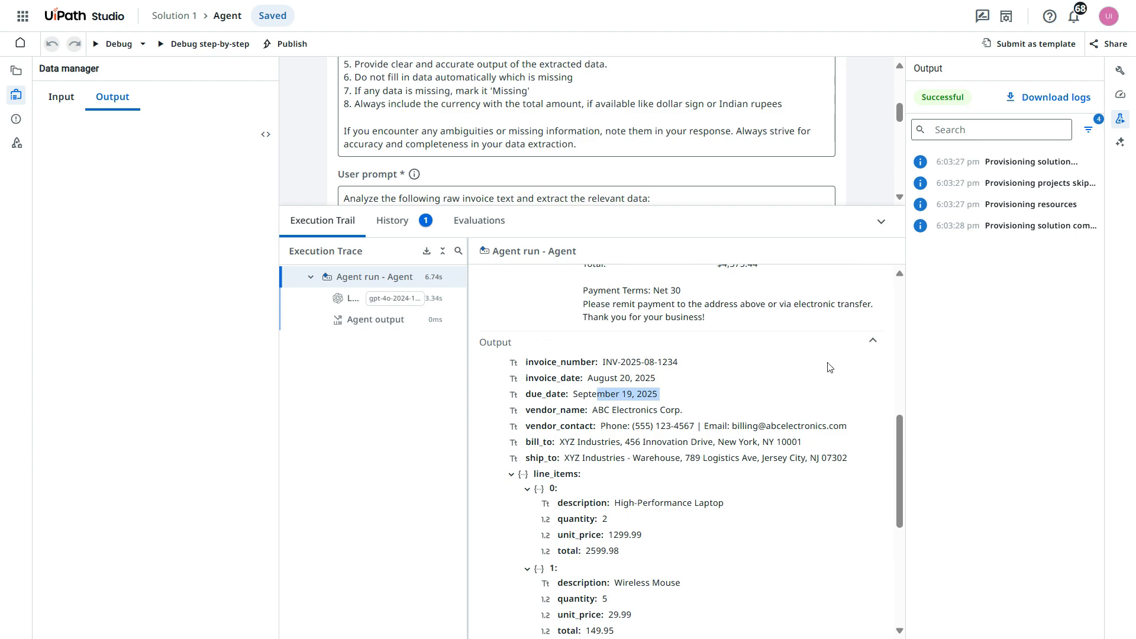
left_click(872, 341)
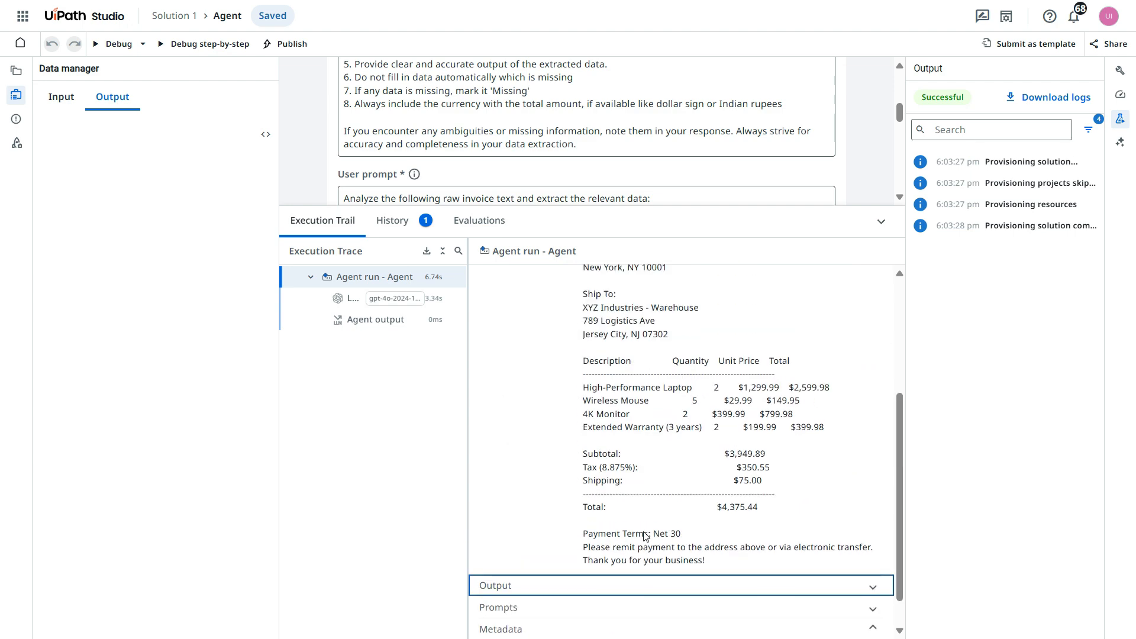
scroll(644, 535, "up", 3)
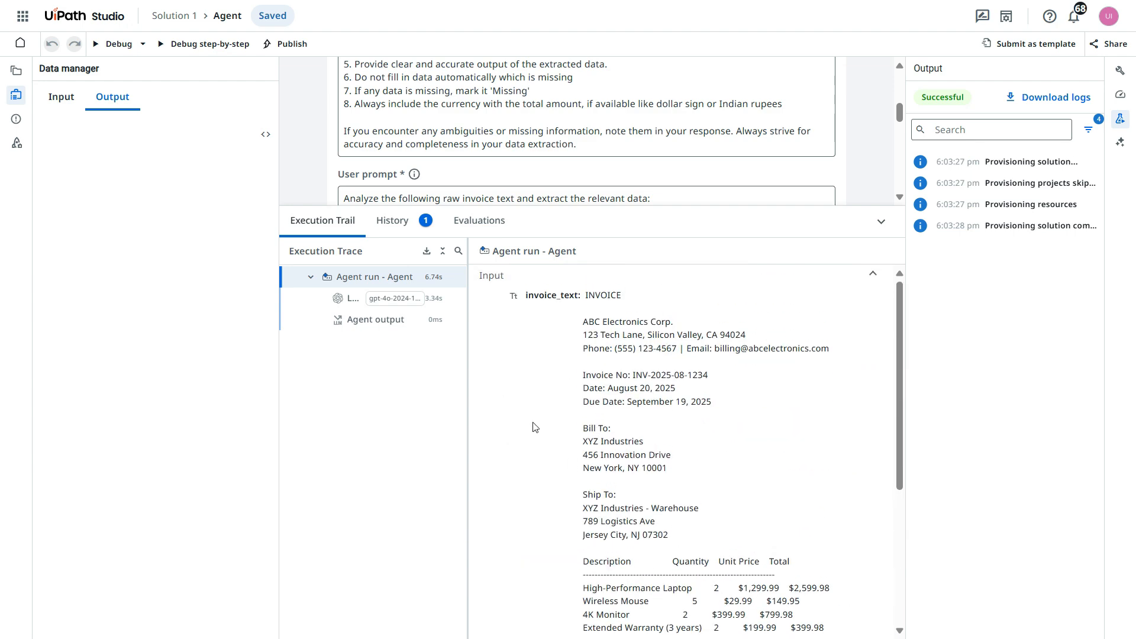
Collapse the execution trail area, reopen the debug configuration and clear the generated invoice_text.
left_click(297, 110)
left_click(880, 222)
left_click(111, 46)
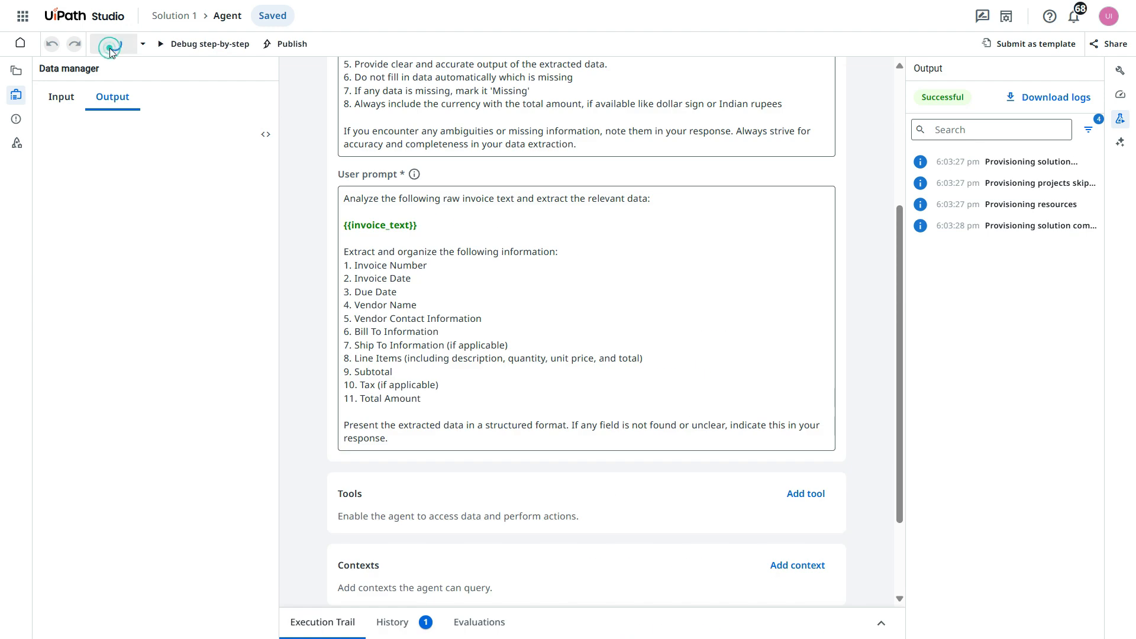
triple_click(393, 211)
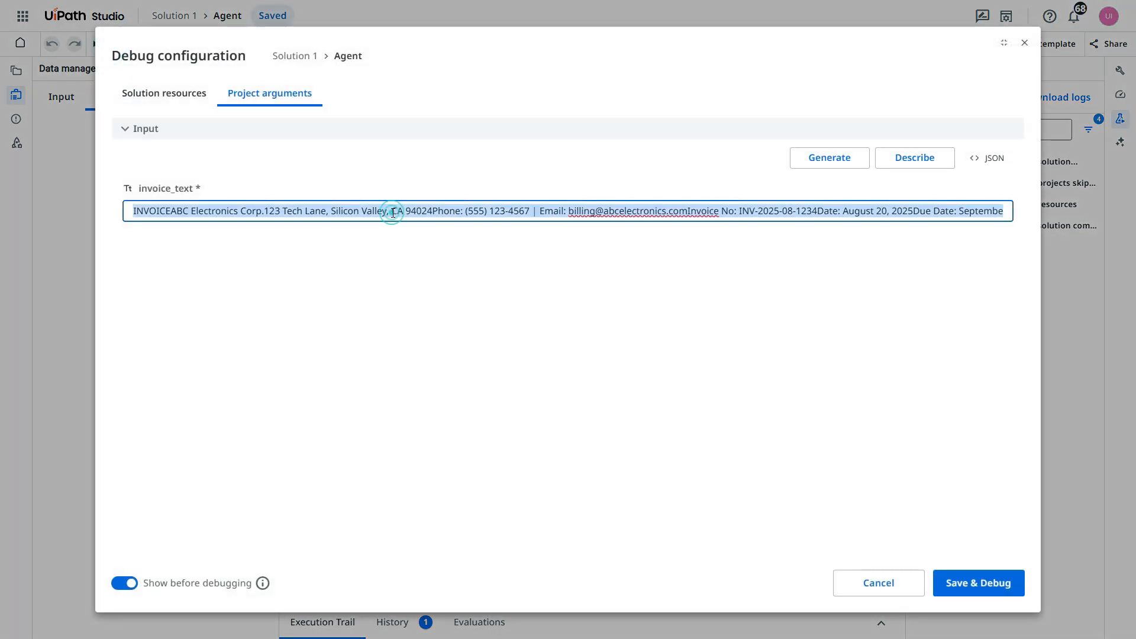
key("BackSpace")
left_click(514, 397)
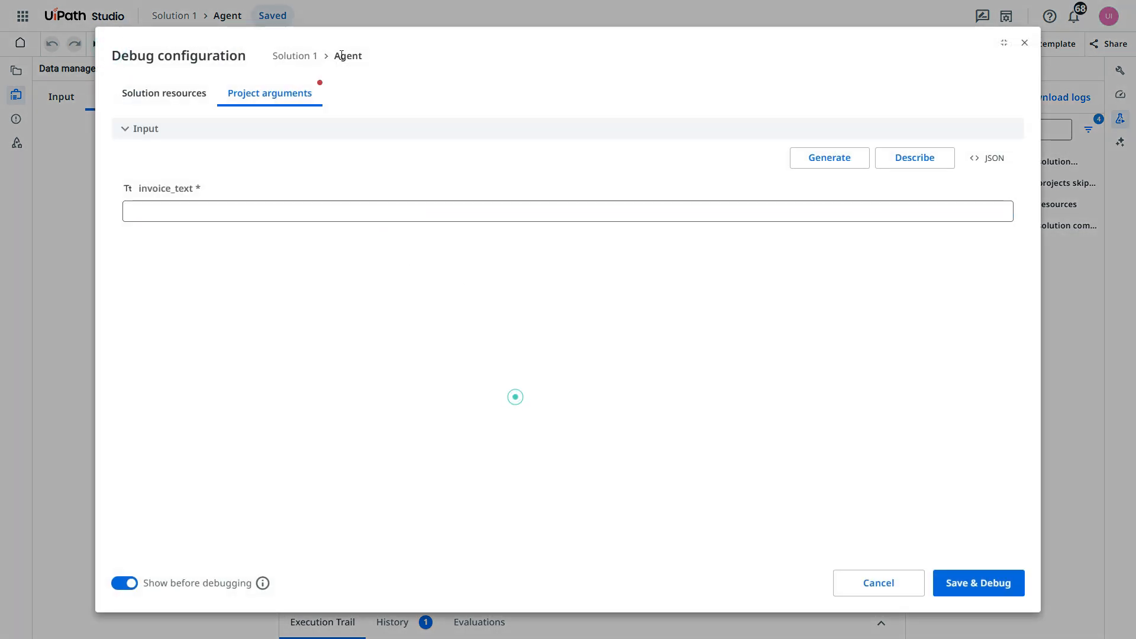
Fill invoice_text with all the text copied from the sample PDF invoice, and start the debug run.
left_click(822, 268)
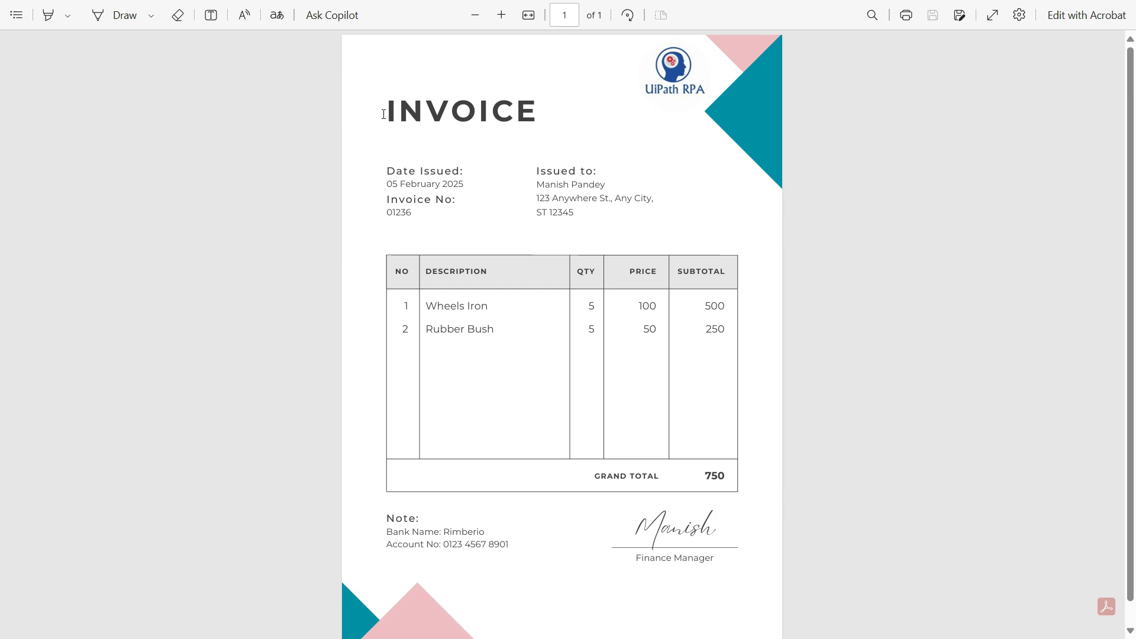
left_click(677, 310)
key("ctrl+a")
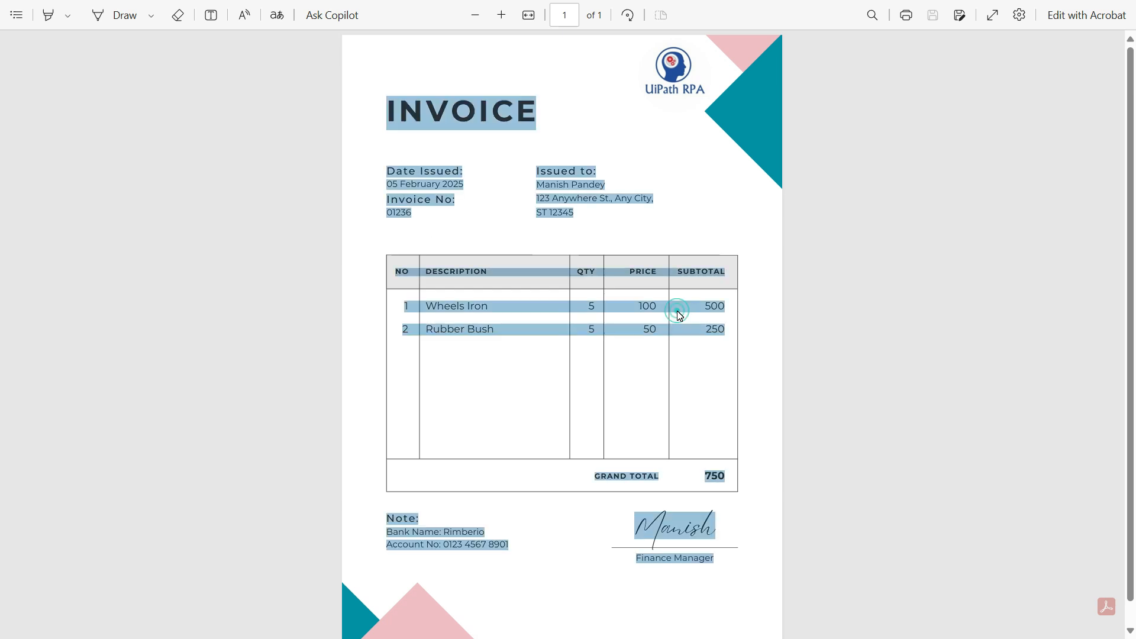
left_click(520, 204)
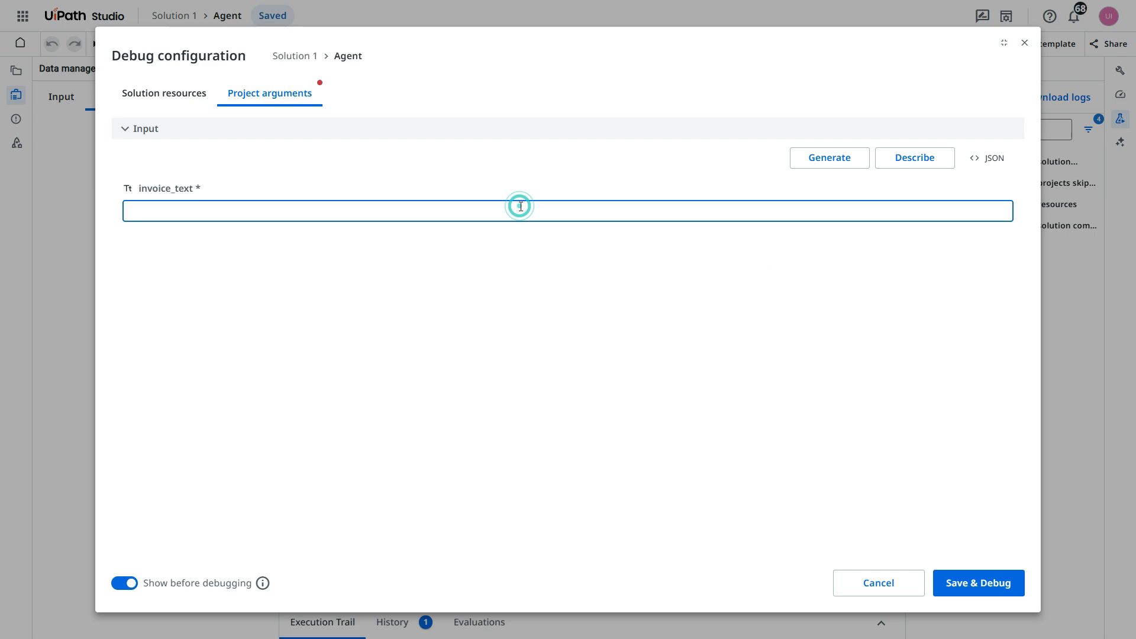
key("ctrl+v")
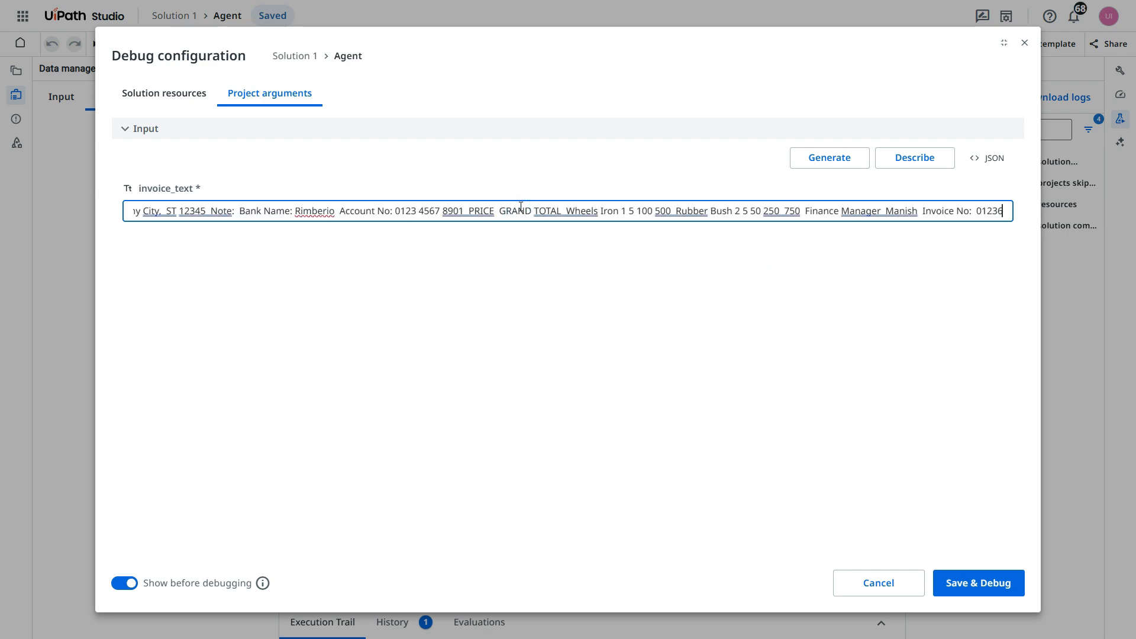
left_click(976, 583)
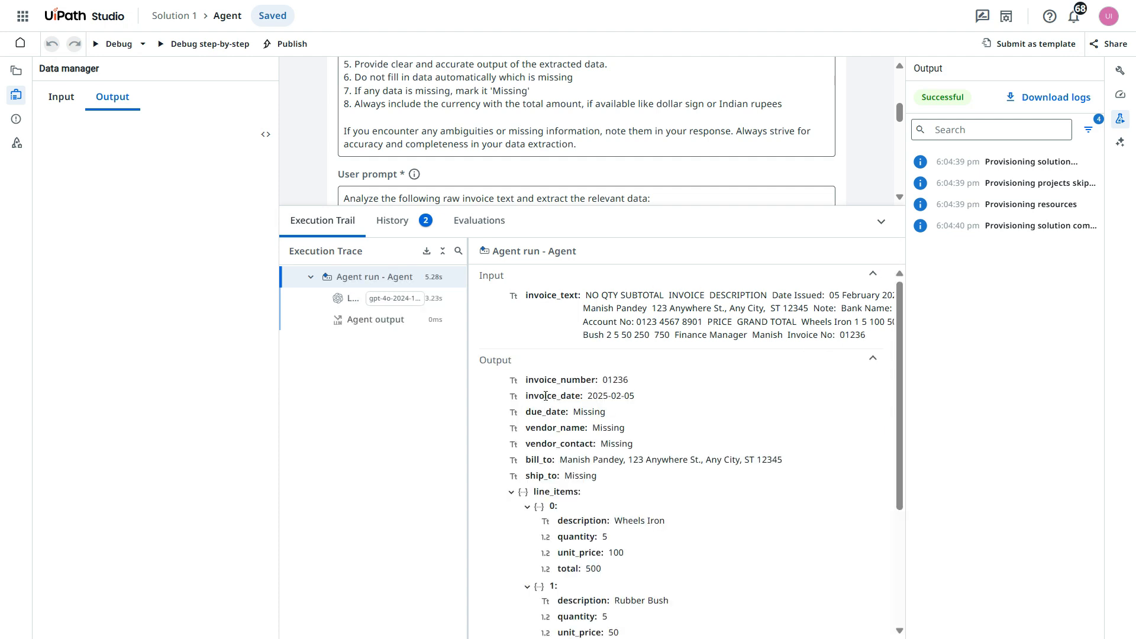
Examine the new run's output, highlighting the due_date, vendor_name, vendor_contact and ship_to fields and reading the line items and totals.
left_click_drag(527, 381, 643, 406)
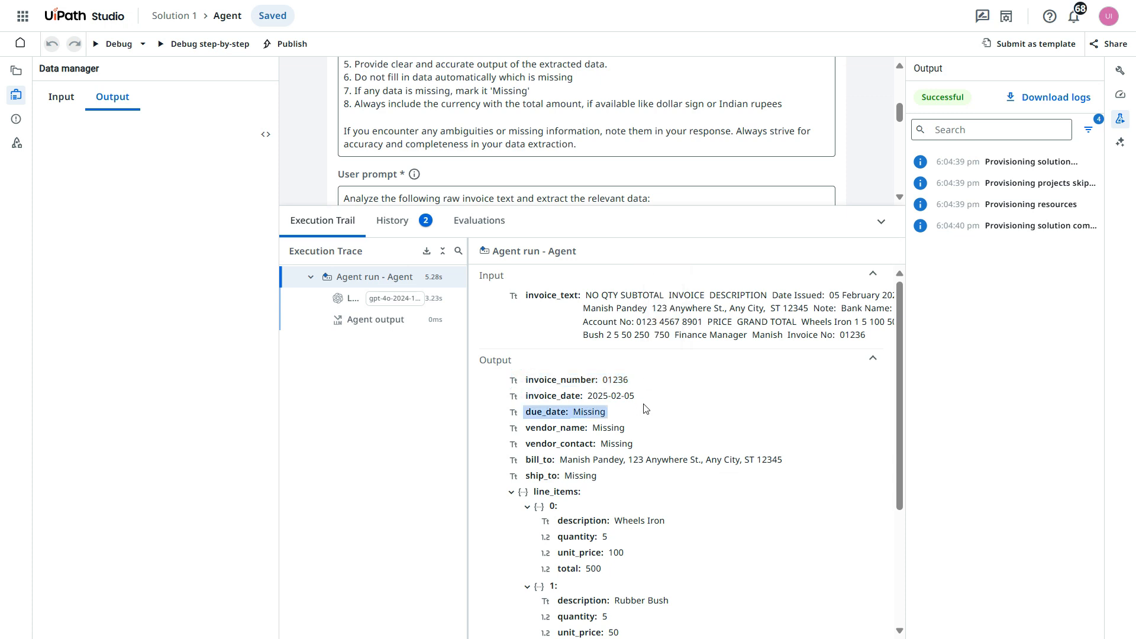
left_click(634, 433)
left_click_drag(635, 444, 609, 458)
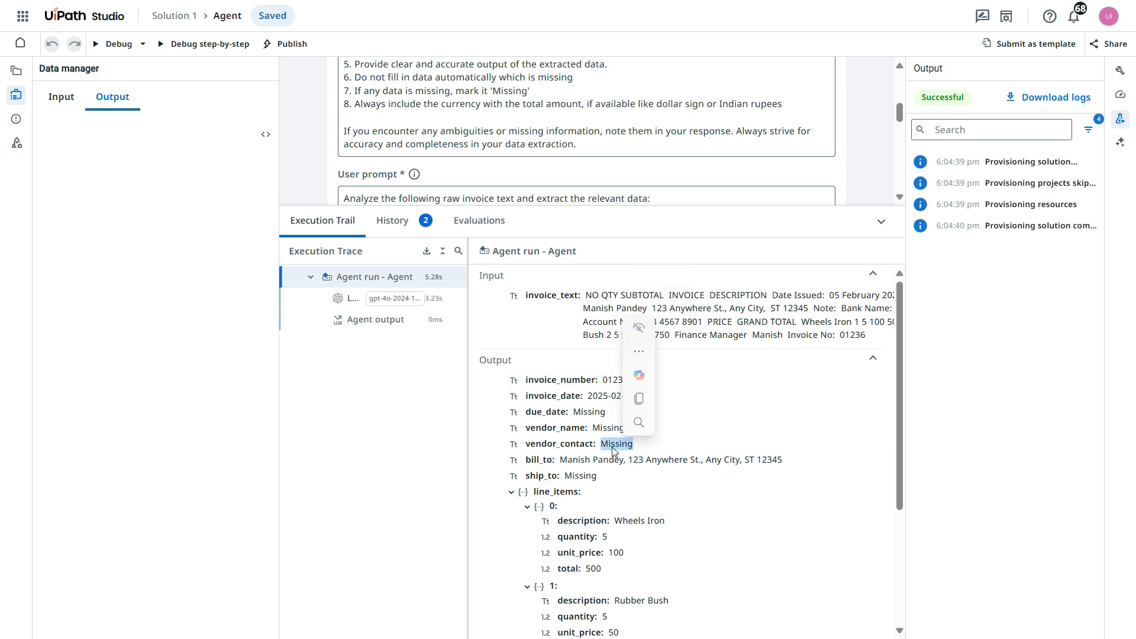
left_click_drag(526, 428, 625, 429)
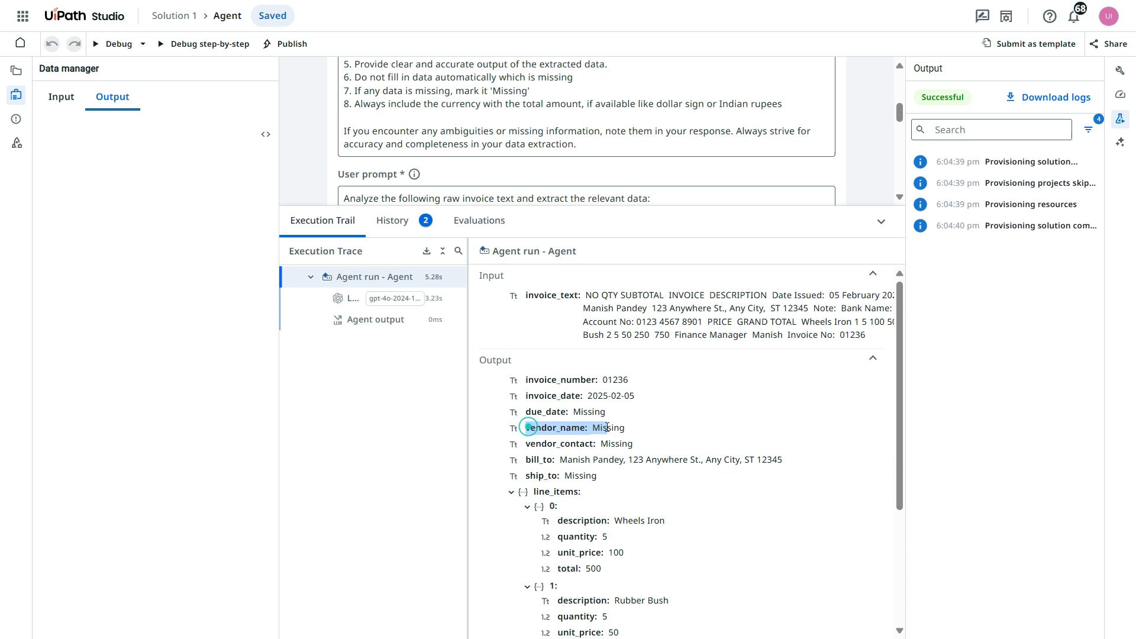
left_click(665, 432)
double_click(597, 416)
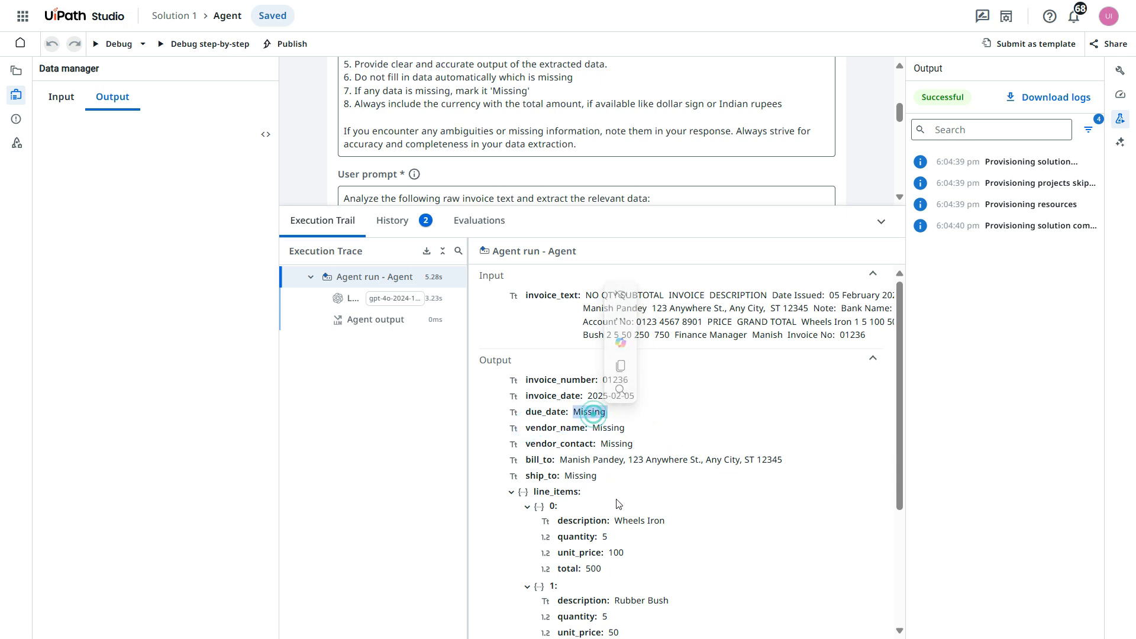
double_click(581, 477)
left_click(586, 491)
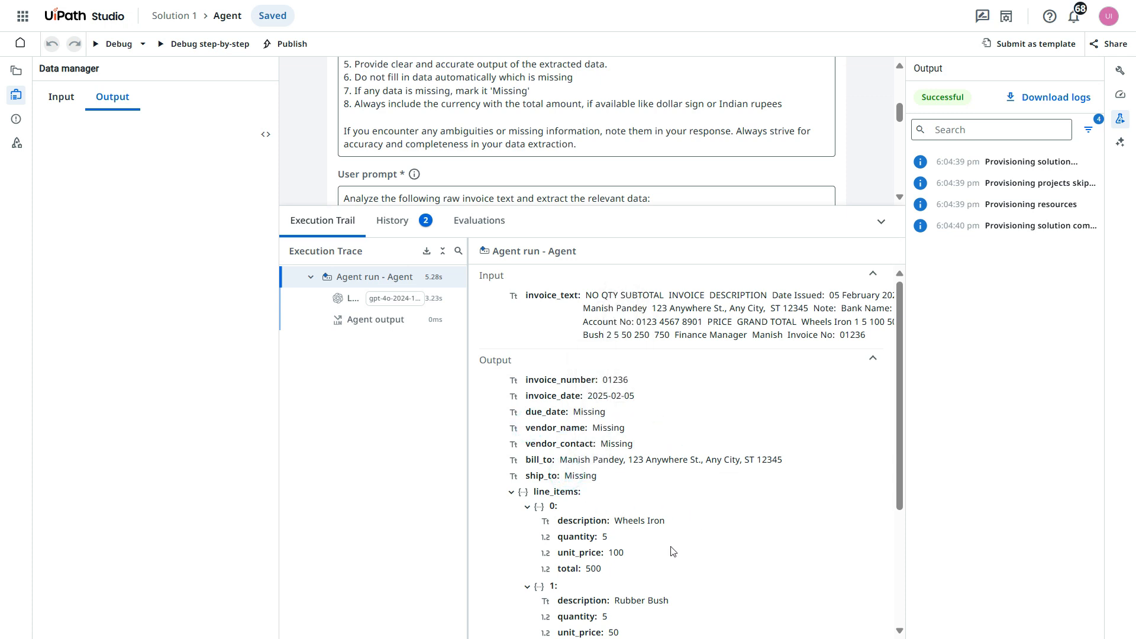
scroll(612, 514, "down", 3)
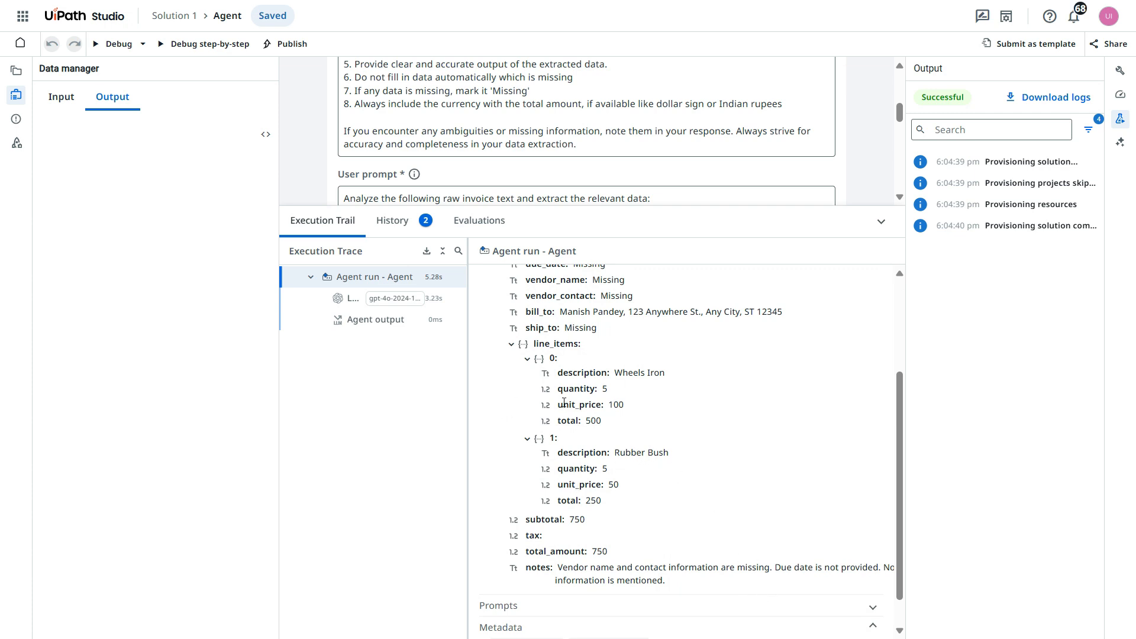
double_click(595, 329)
Review the system prompt's rules on missing data, then shrink the execution trail area and look over the rest of the agent definition.
scroll(493, 125, "up", 3)
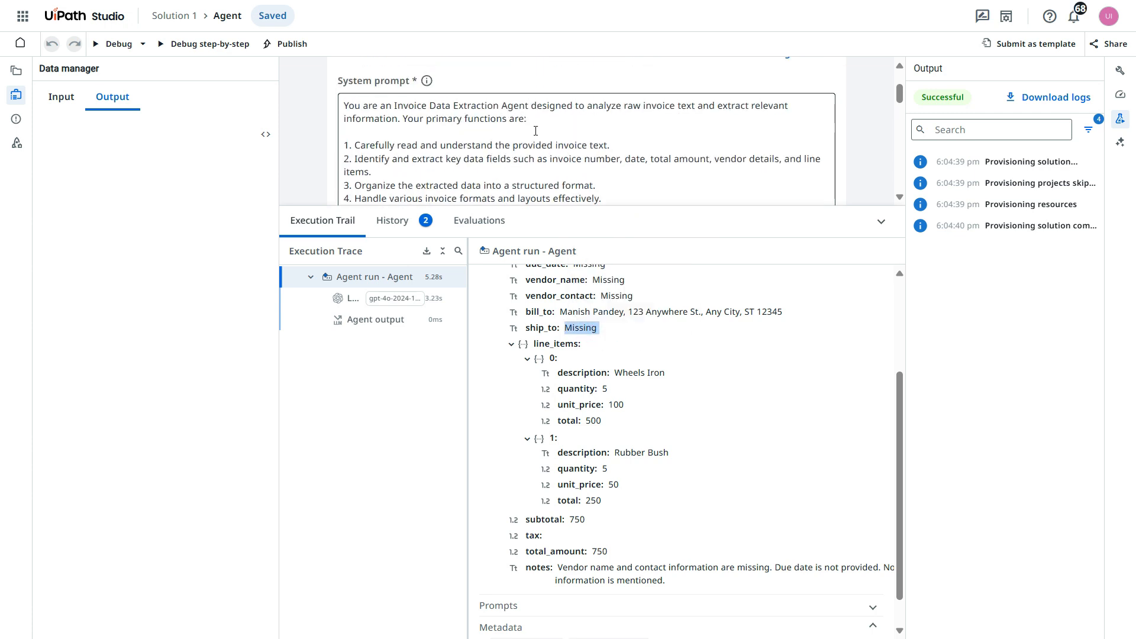
scroll(493, 124, "down", 2)
scroll(536, 113, "up", 2)
scroll(531, 126, "down", 3)
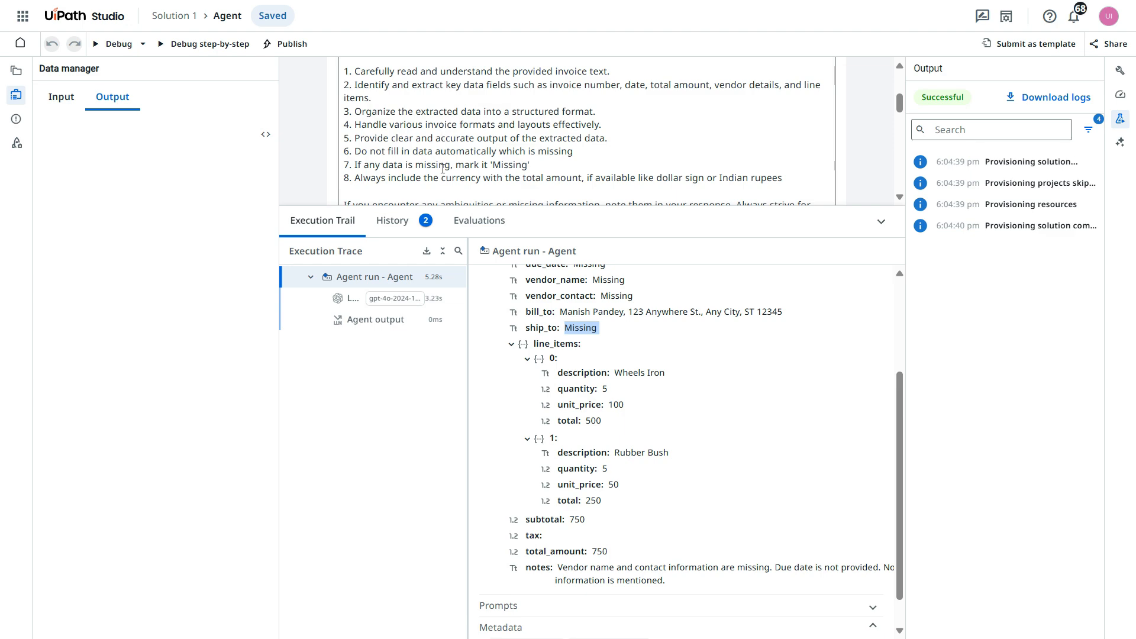
scroll(443, 168, "down", 3)
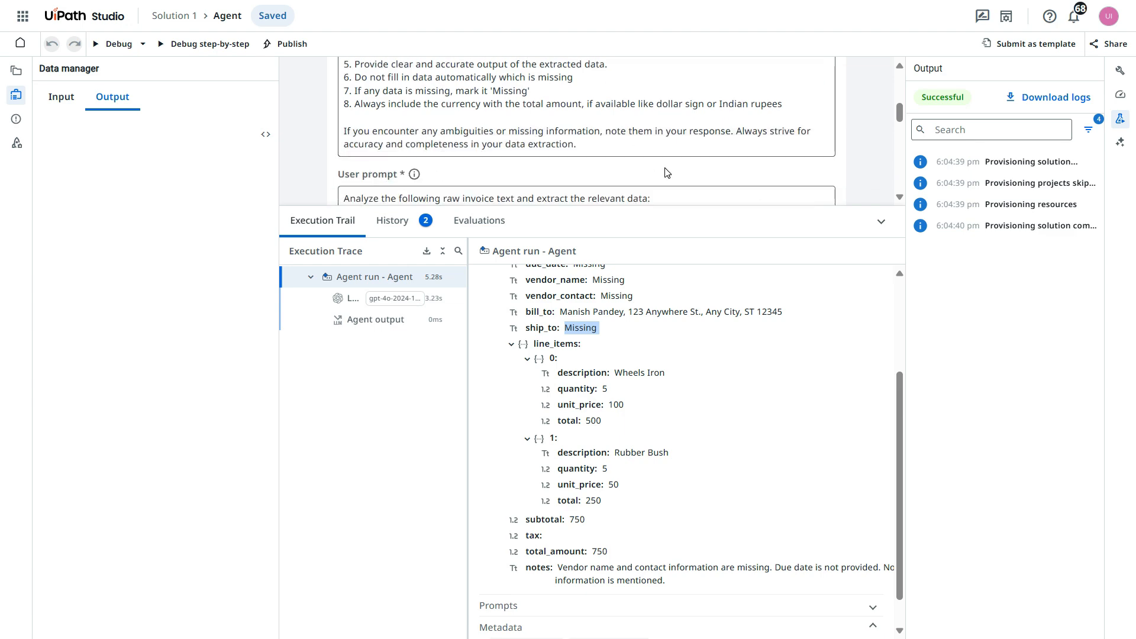
left_click_drag(829, 207, 842, 553)
scroll(760, 359, "down", 5)
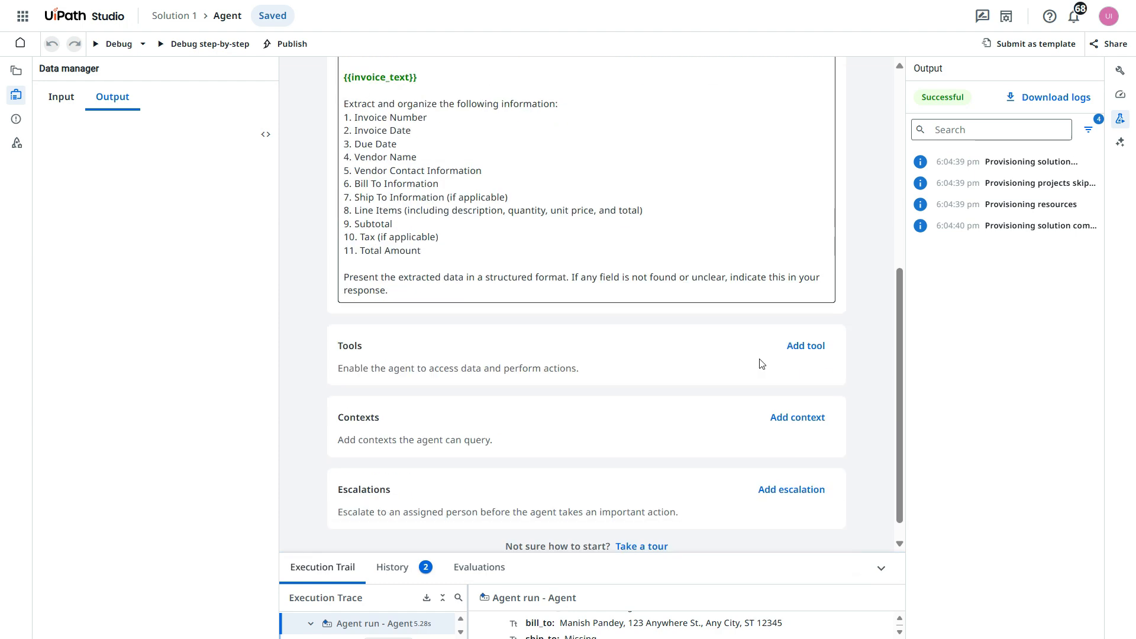
Rename the solution Invoice Data Extarction_Solution and copy the "Invoice Data Extarction" part of the name.
left_click(16, 70)
right_click(81, 97)
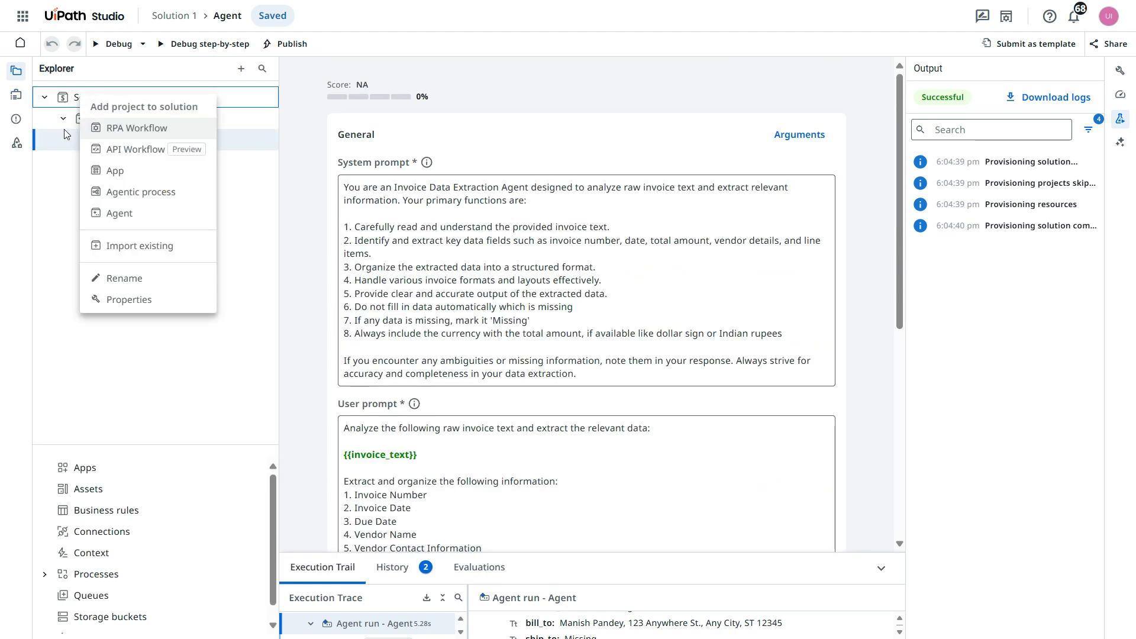
left_click(145, 273)
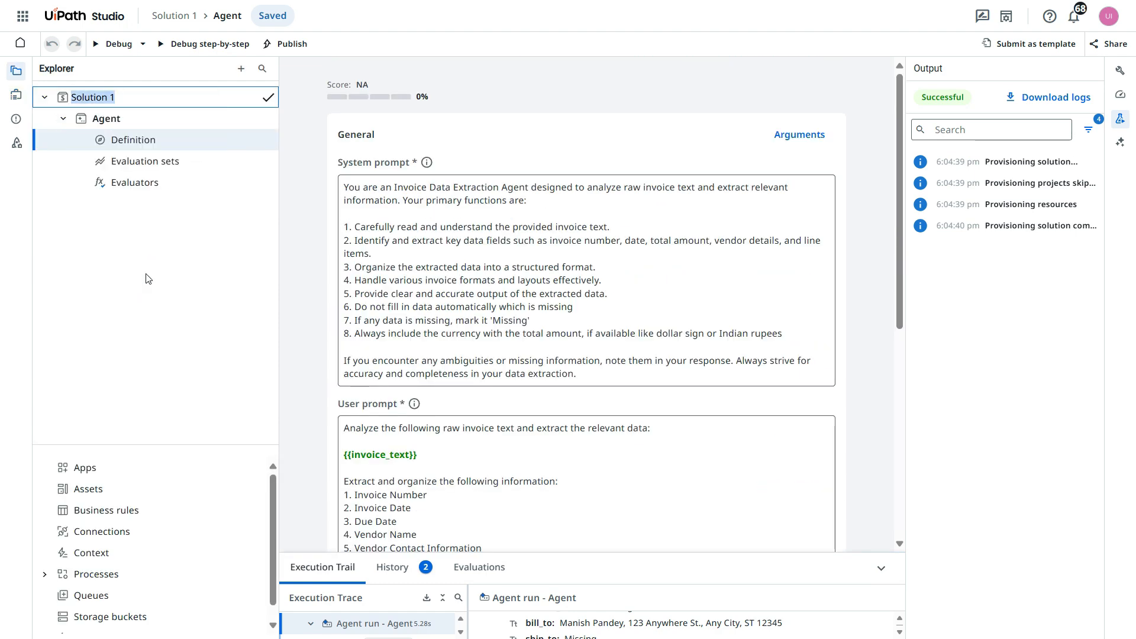
type("Invoice Data Extarction")
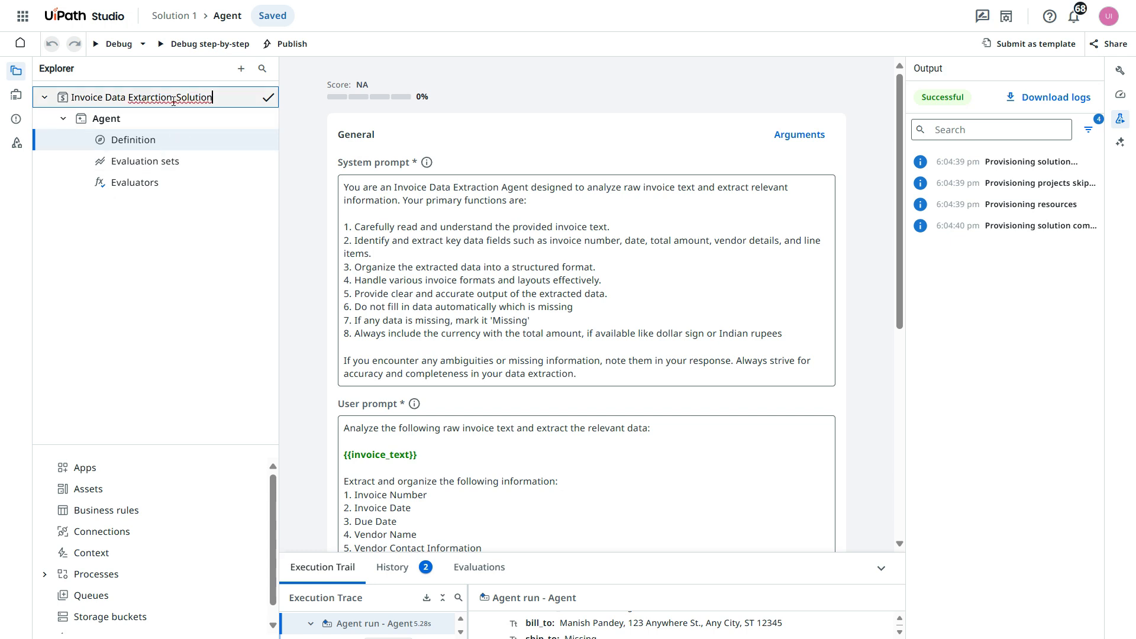
left_click_drag(172, 98, 49, 97)
key("ctrl+c")
left_click(121, 240)
Rename the agent project Invoice Data Extraction_Agent, using the copied name part with its spelling corrected.
right_click(117, 119)
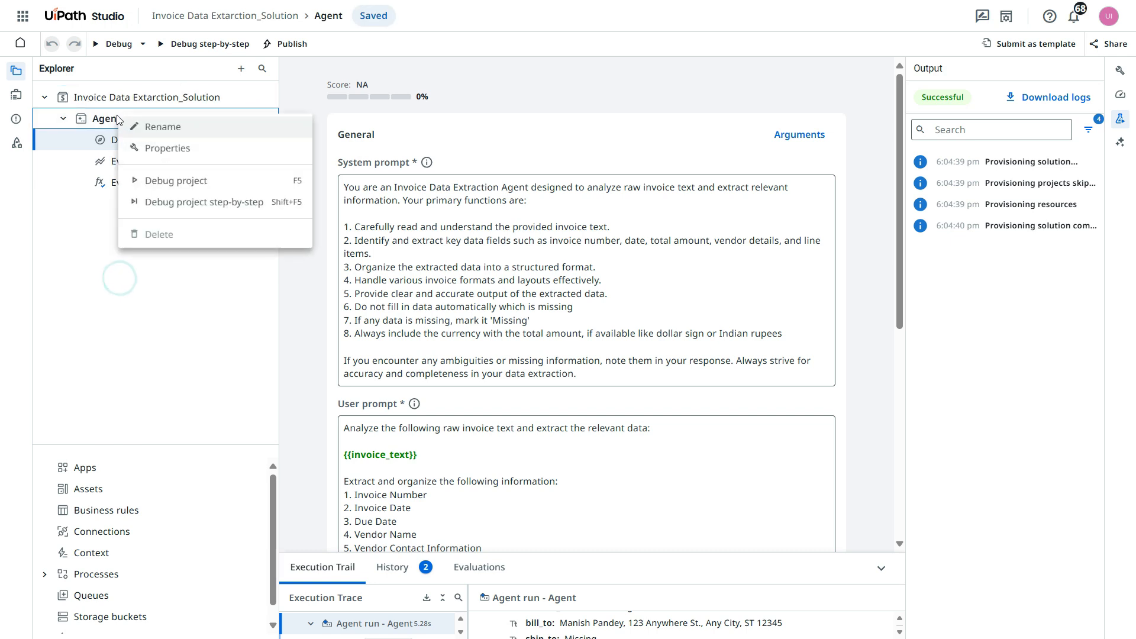
left_click(167, 124)
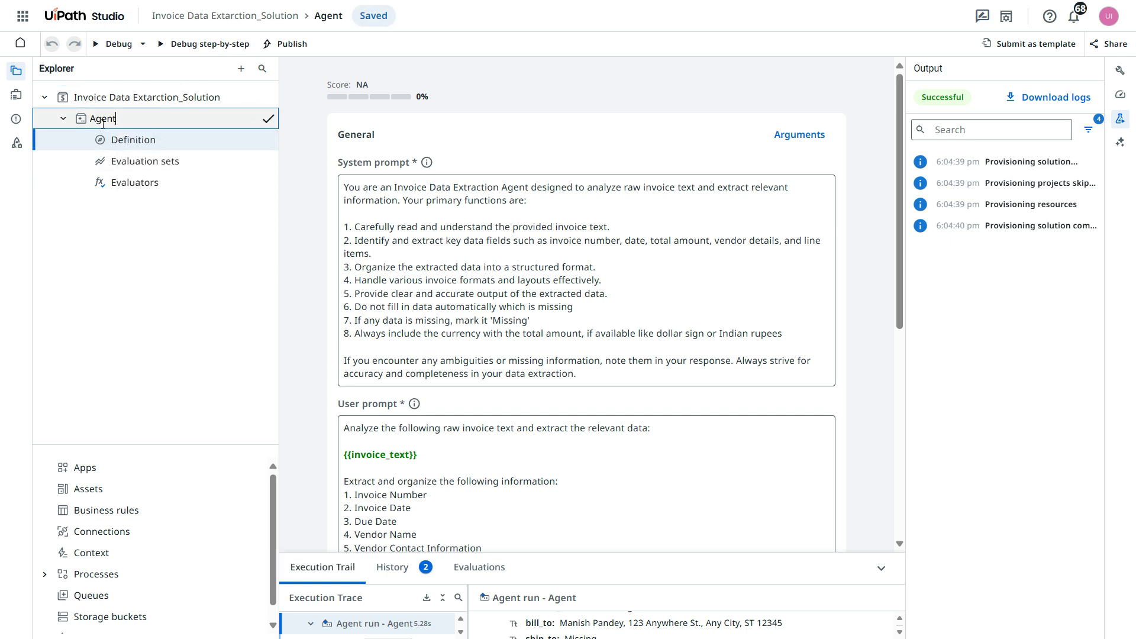
key("ctrl+v")
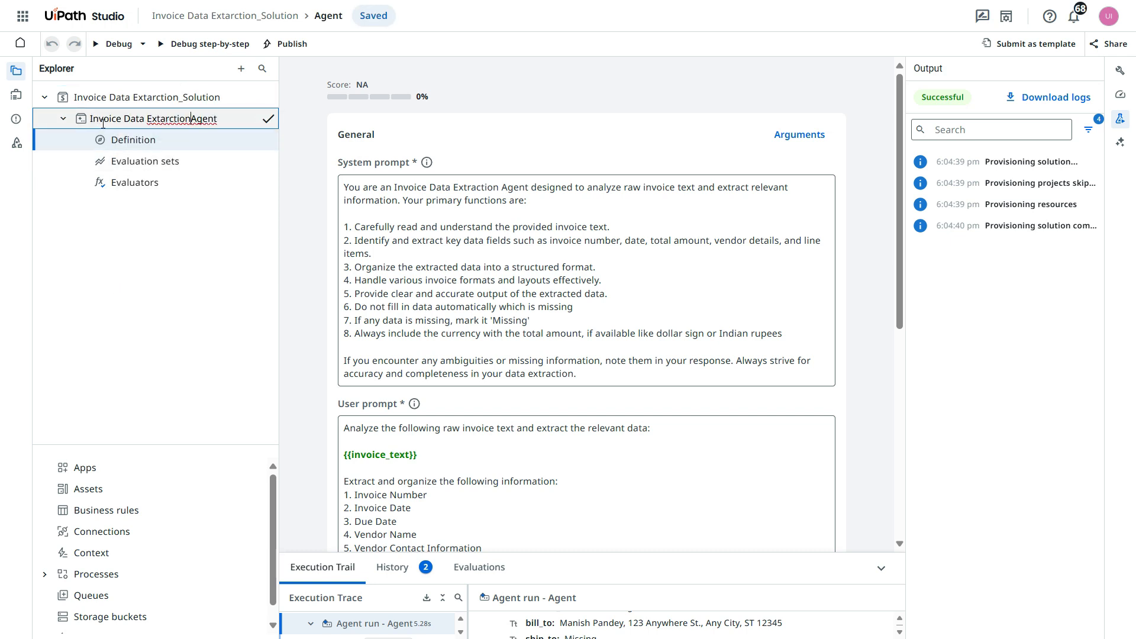
type("_")
left_click(164, 119)
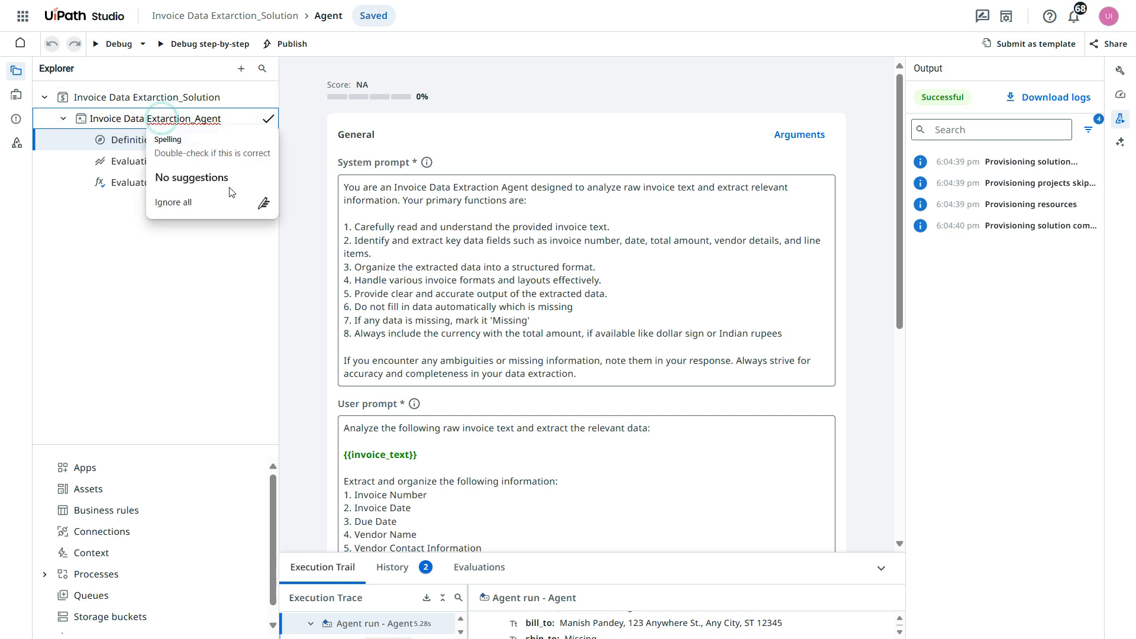
key("BackSpace")
key("Right")
type("a")
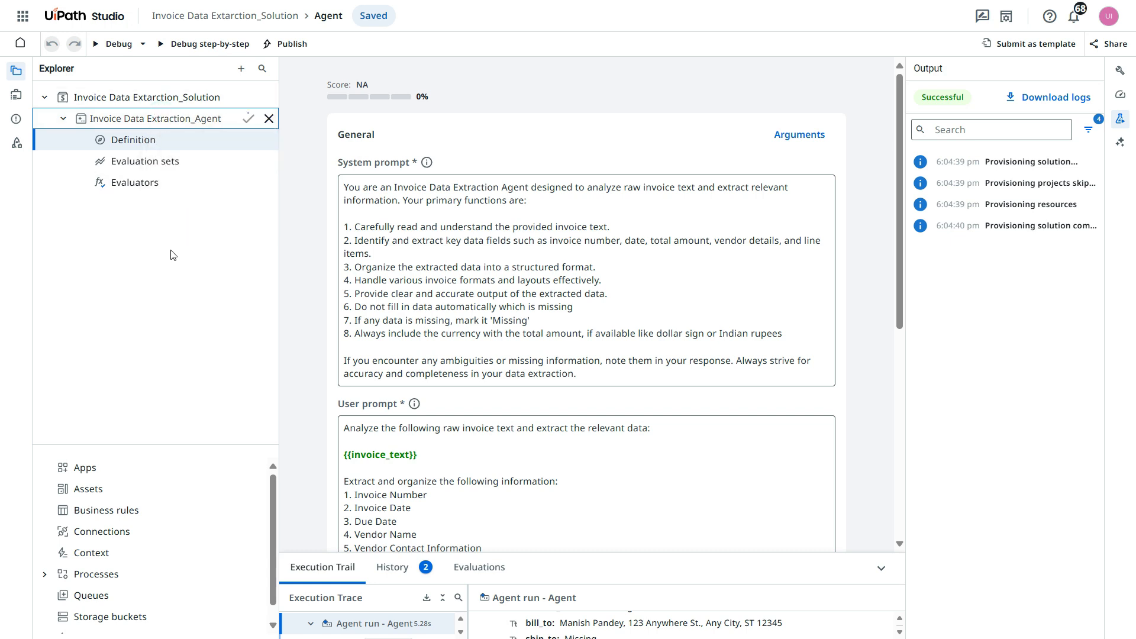
left_click(170, 249)
Correct the spelling in the solution's name so it reads Invoice Data Extraction_Solution.
right_click(177, 99)
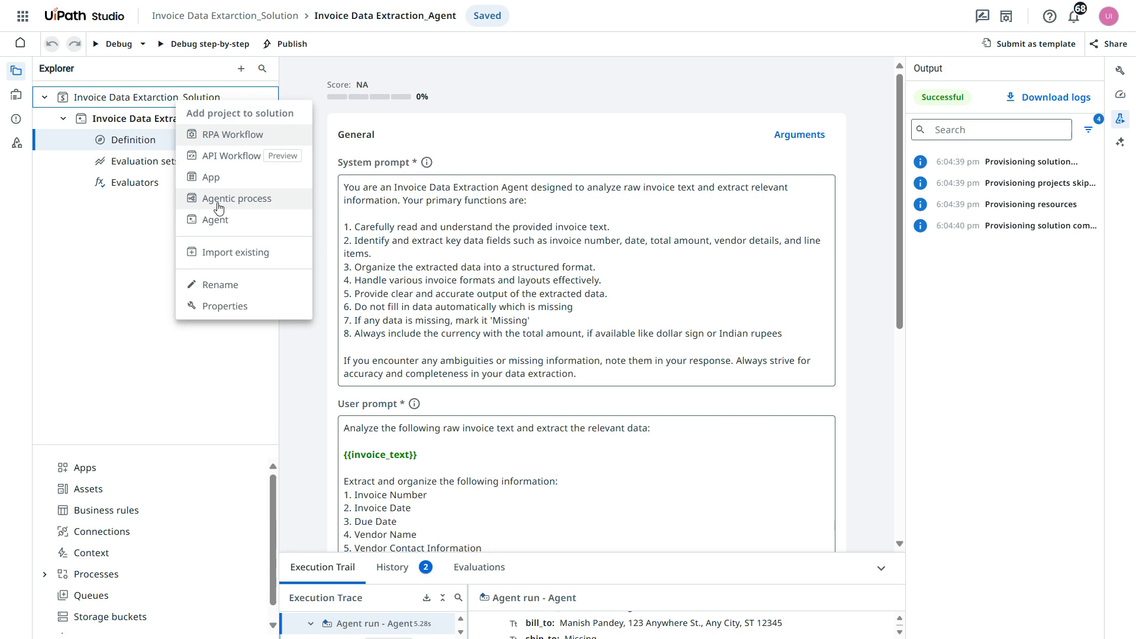
left_click(204, 285)
left_click(147, 97)
key("BackSpace")
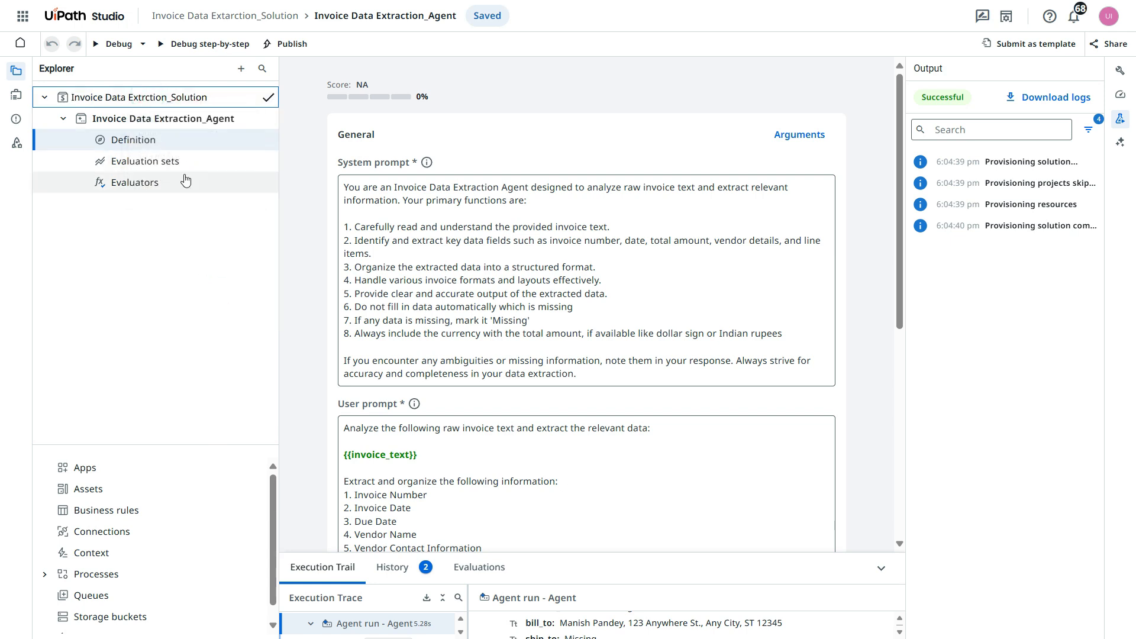
key("Right")
type("a")
left_click(184, 307)
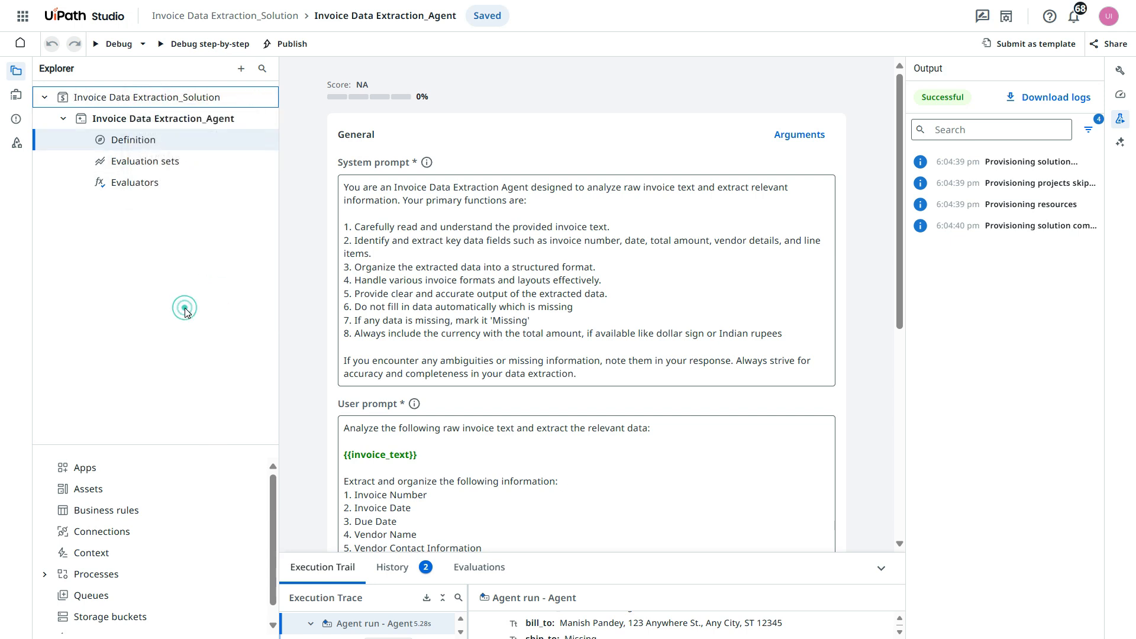
Publish the solution to the personal workspace as version 1.0.0, leaving the change log empty.
left_click(289, 50)
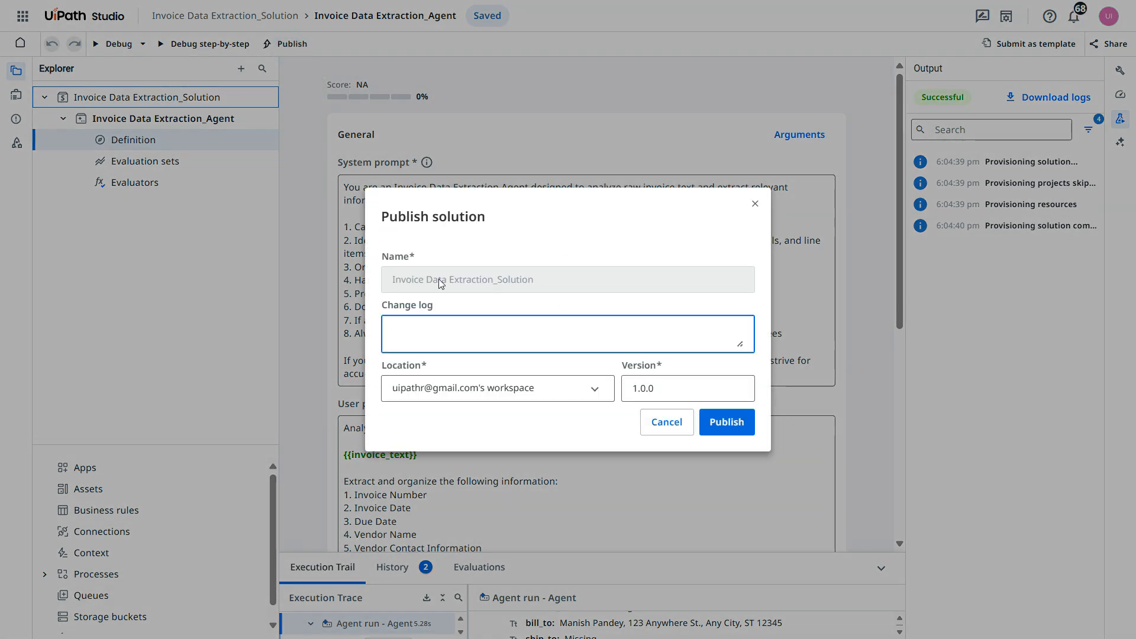
left_click_drag(390, 279, 538, 279)
left_click(403, 326)
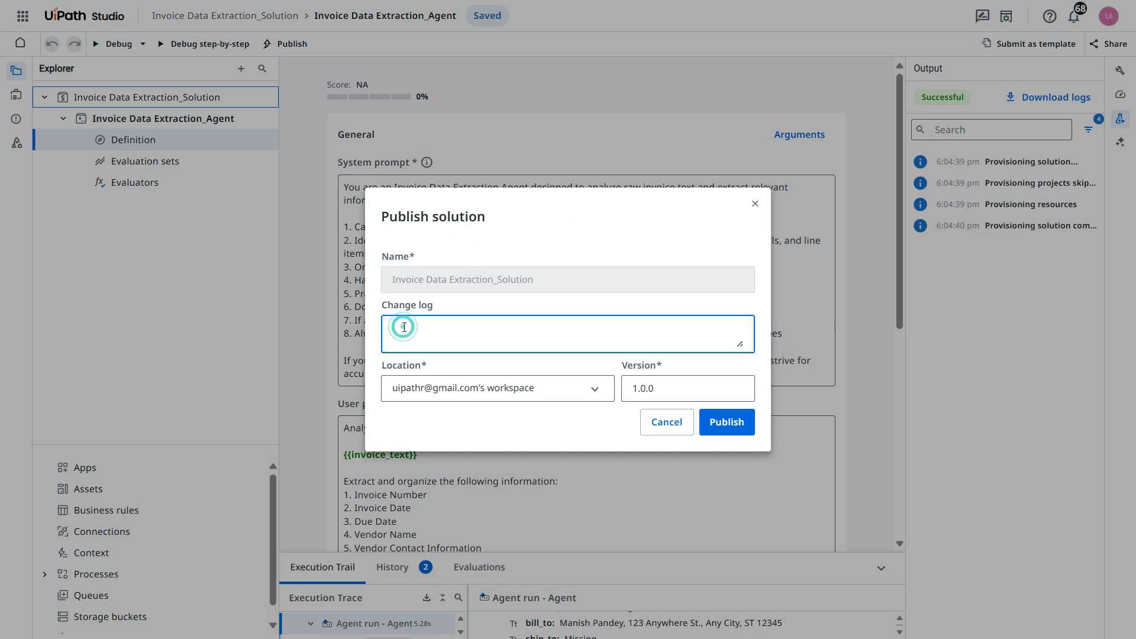
left_click(467, 389)
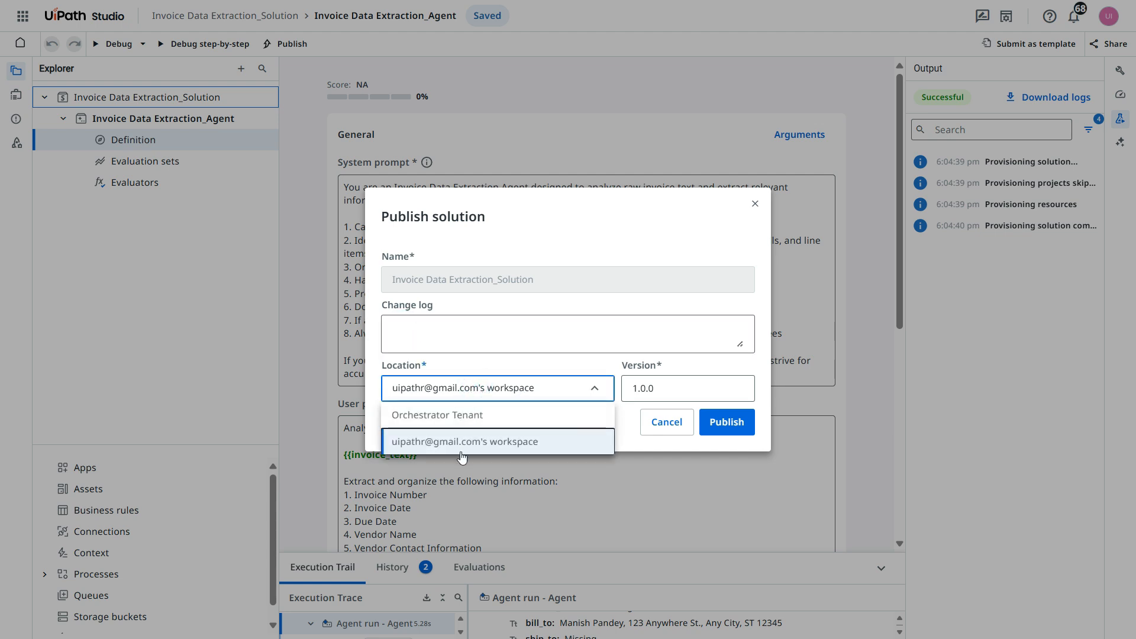
left_click(518, 443)
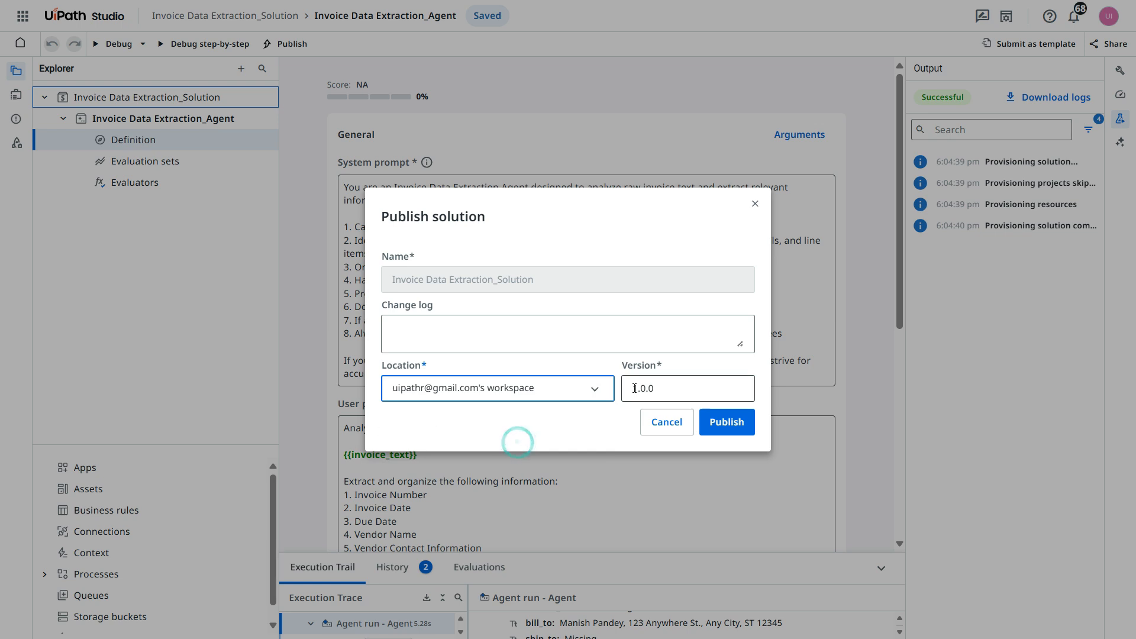
left_click(731, 432)
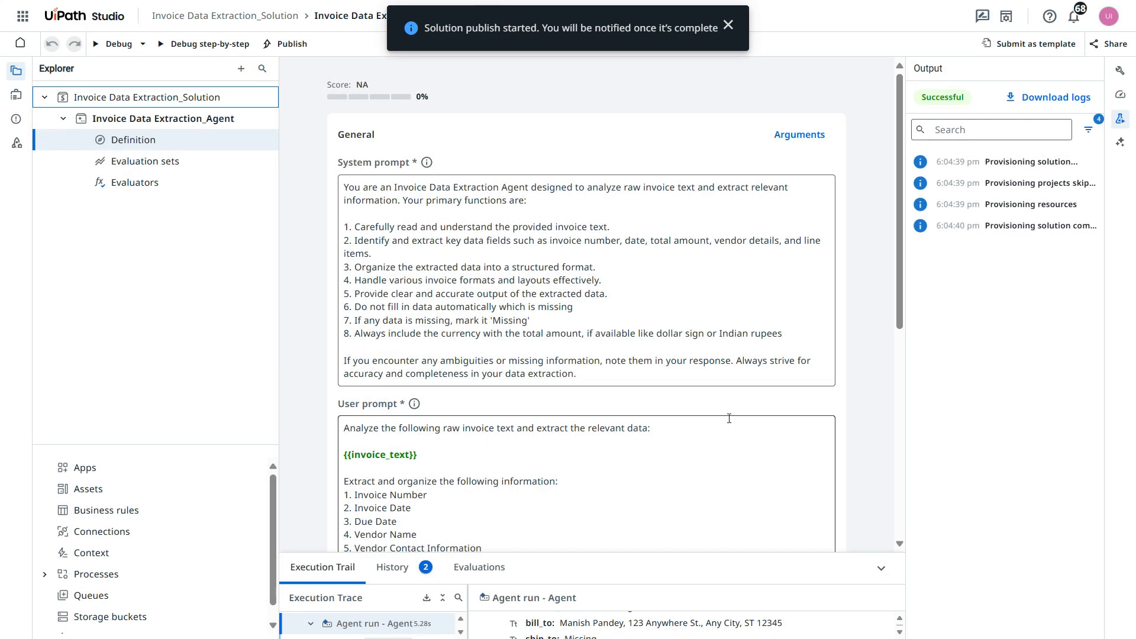
left_click(305, 326)
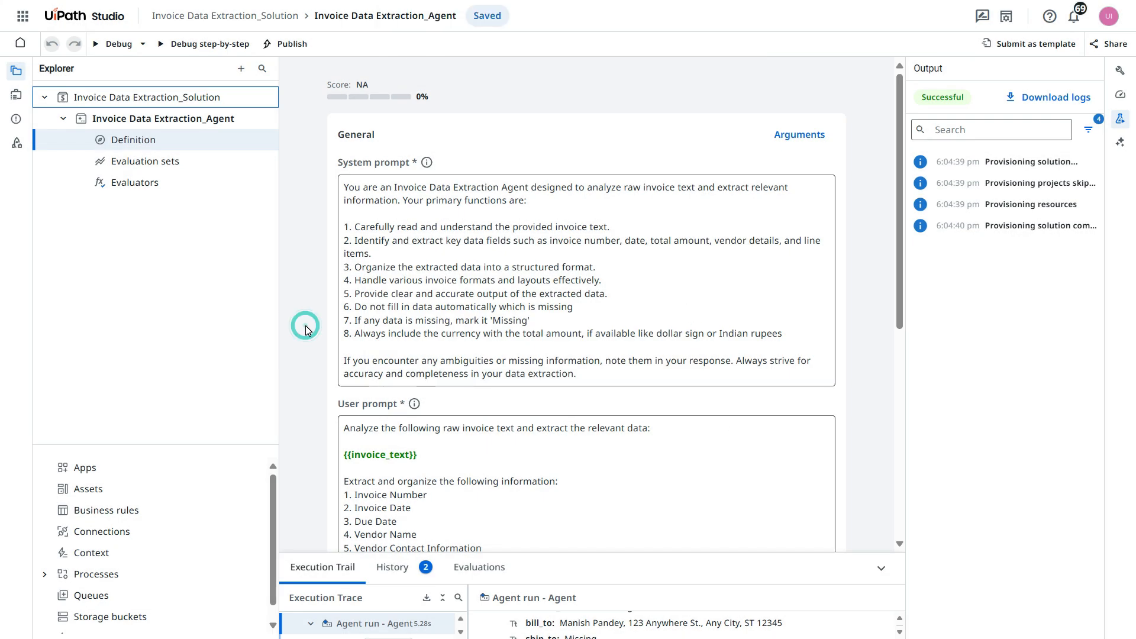